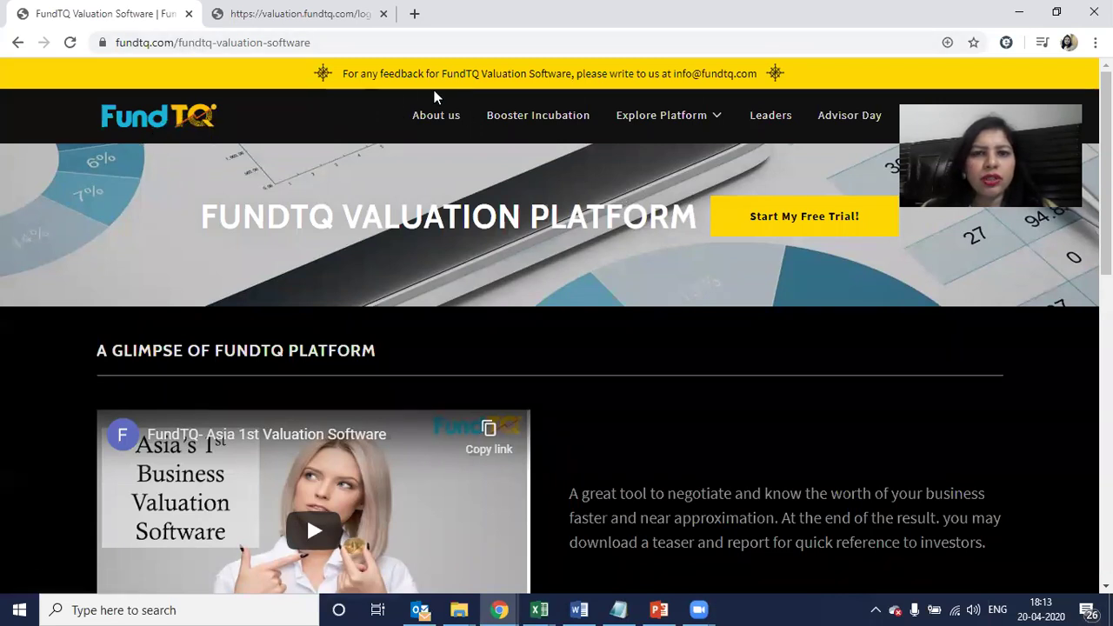
Look over the FundTQ valuation software page, including its Explore Platform options and the free trial offer.
click(661, 120)
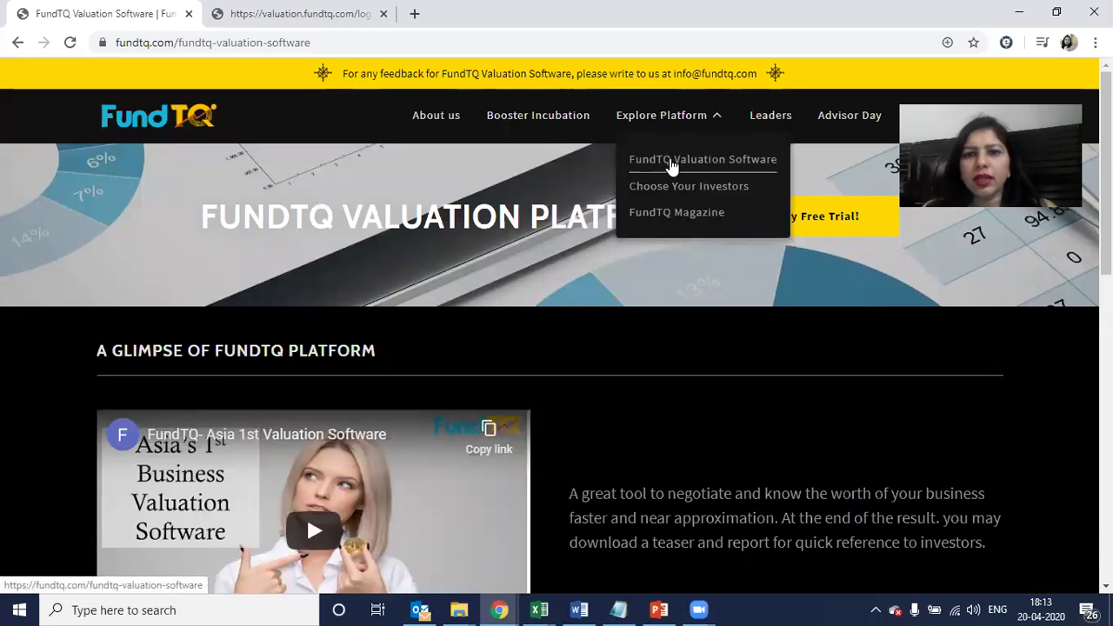
click(506, 239)
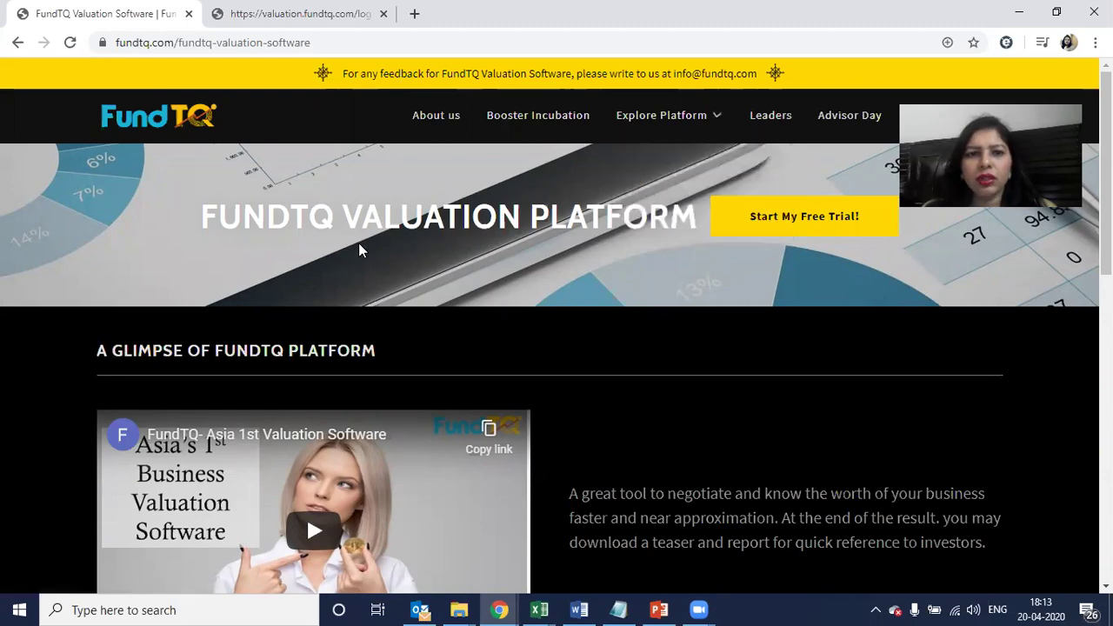
scroll(343, 490, down, 9)
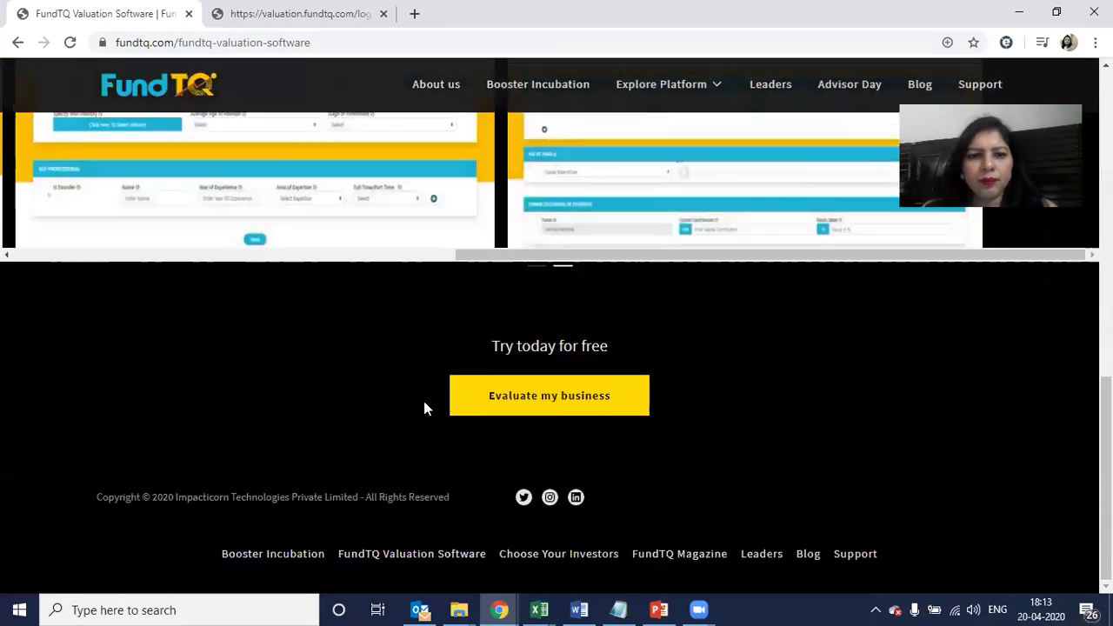
scroll(424, 401, up, 3)
scroll(424, 401, up, 3)
scroll(598, 362, up, 3)
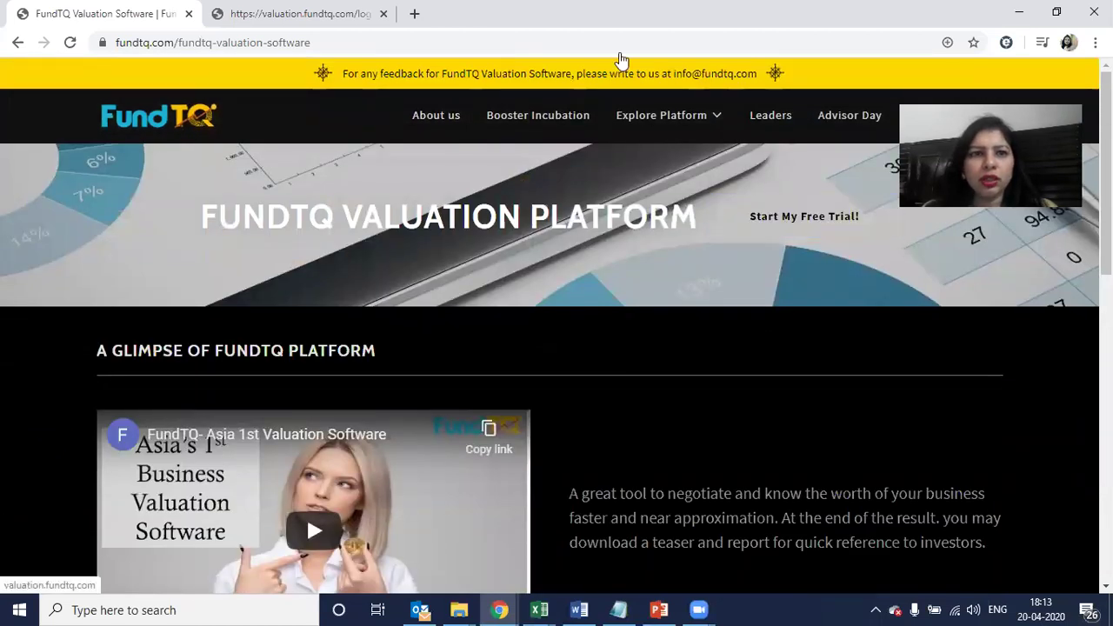
Switch to the valuation login page, open the new-user registration form and review its required fields.
key(ctrl+Tab)
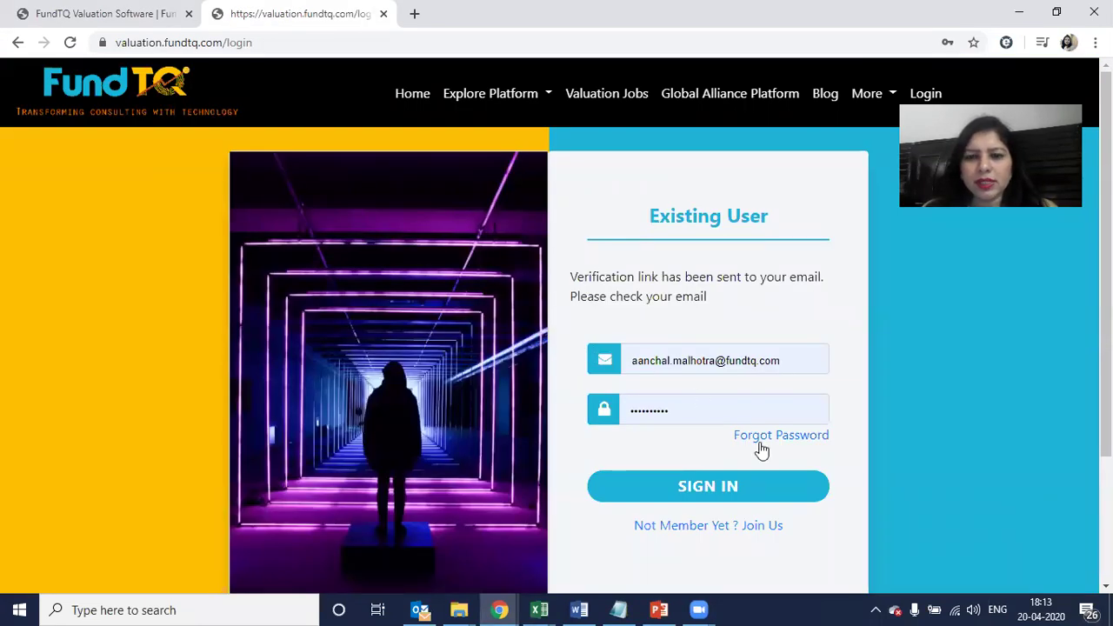
scroll(730, 517, down, 1)
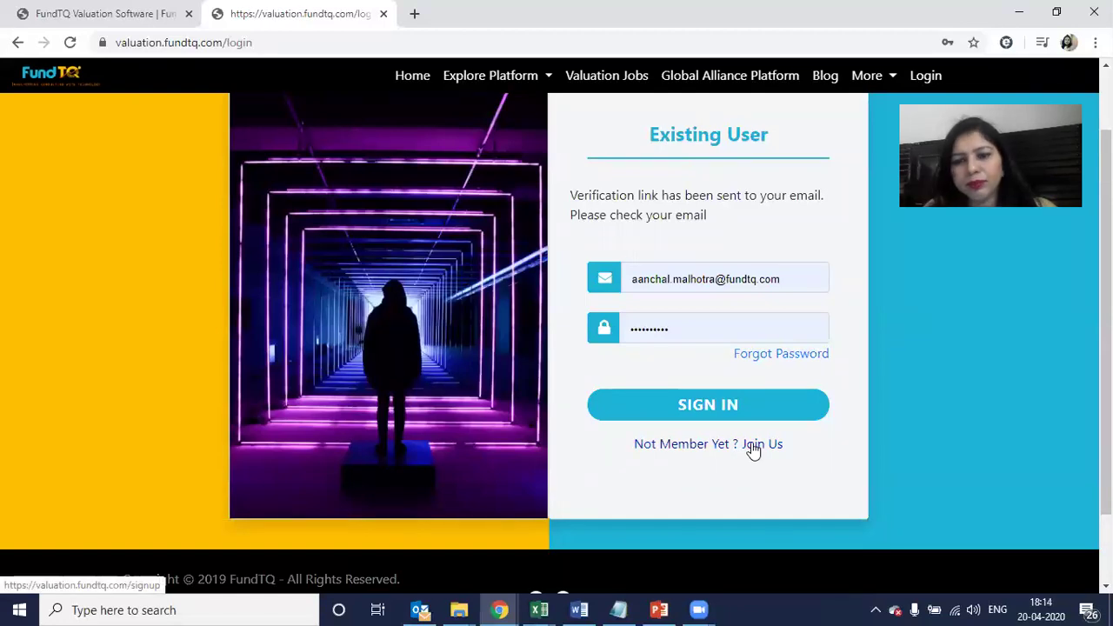
click(753, 447)
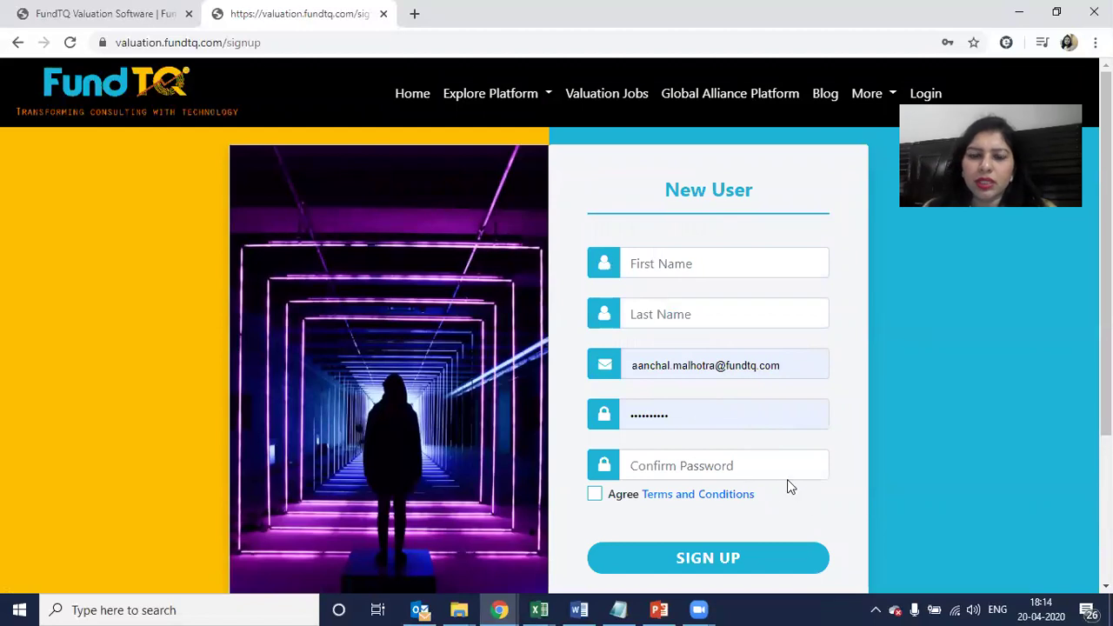
scroll(792, 493, down, 2)
scroll(497, 310, up, 2)
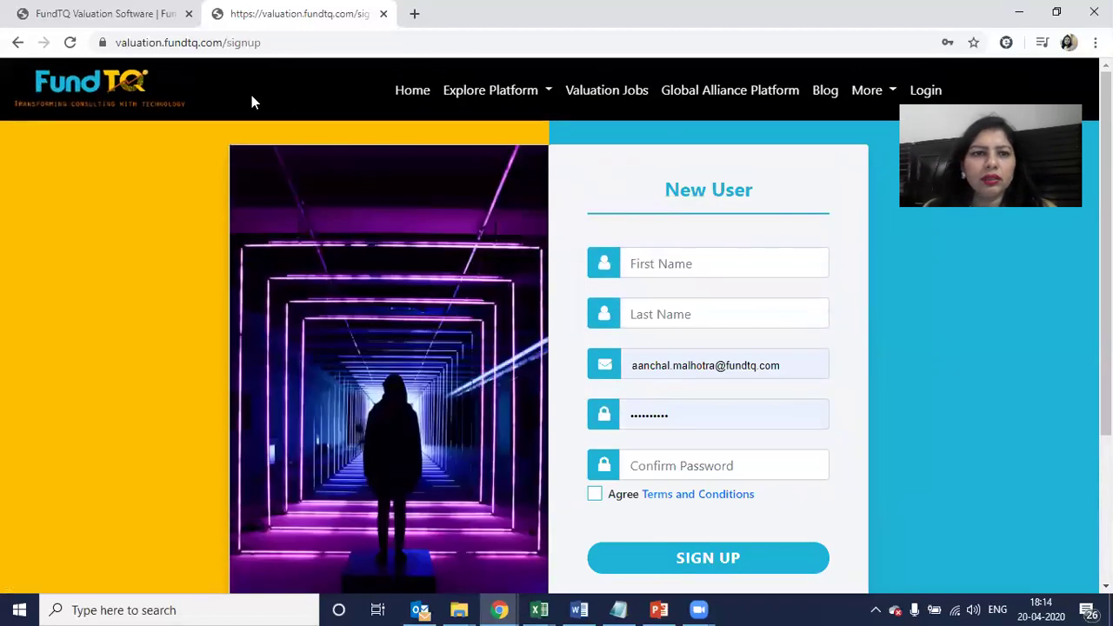
Return to the existing-user login page and sign in with the prefilled account credentials.
click(18, 41)
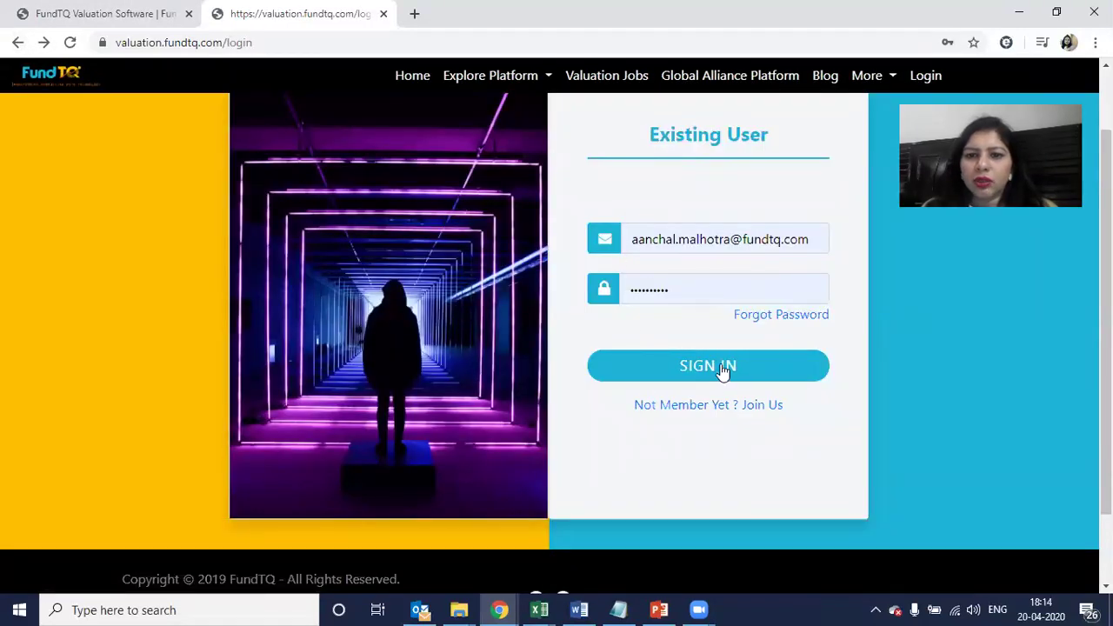
click(719, 368)
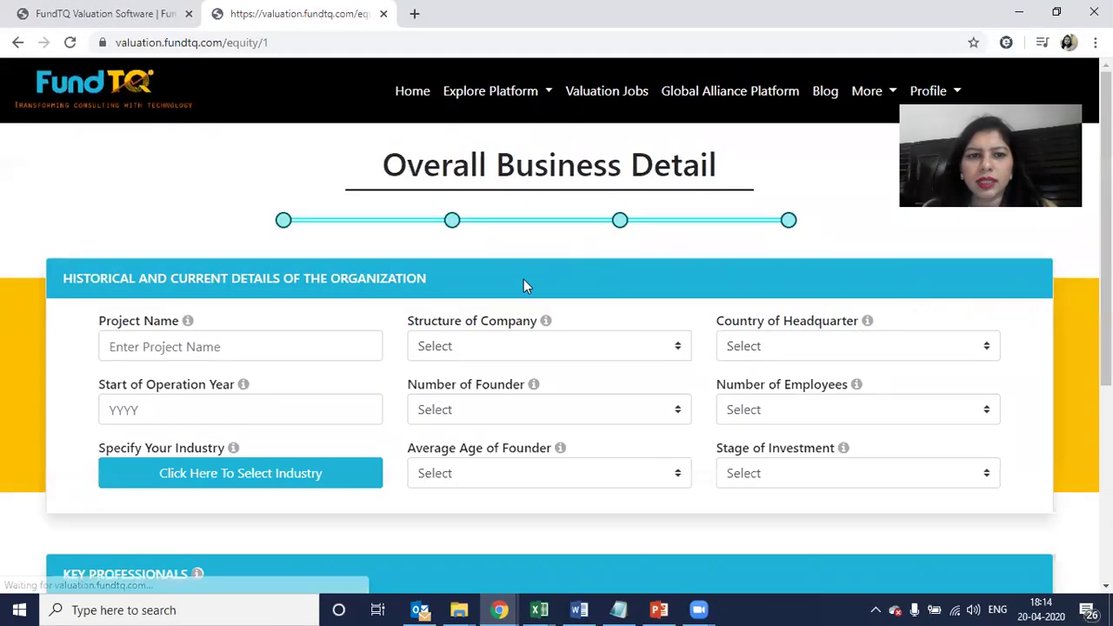
scroll(285, 360, down, 4)
scroll(286, 360, up, 4)
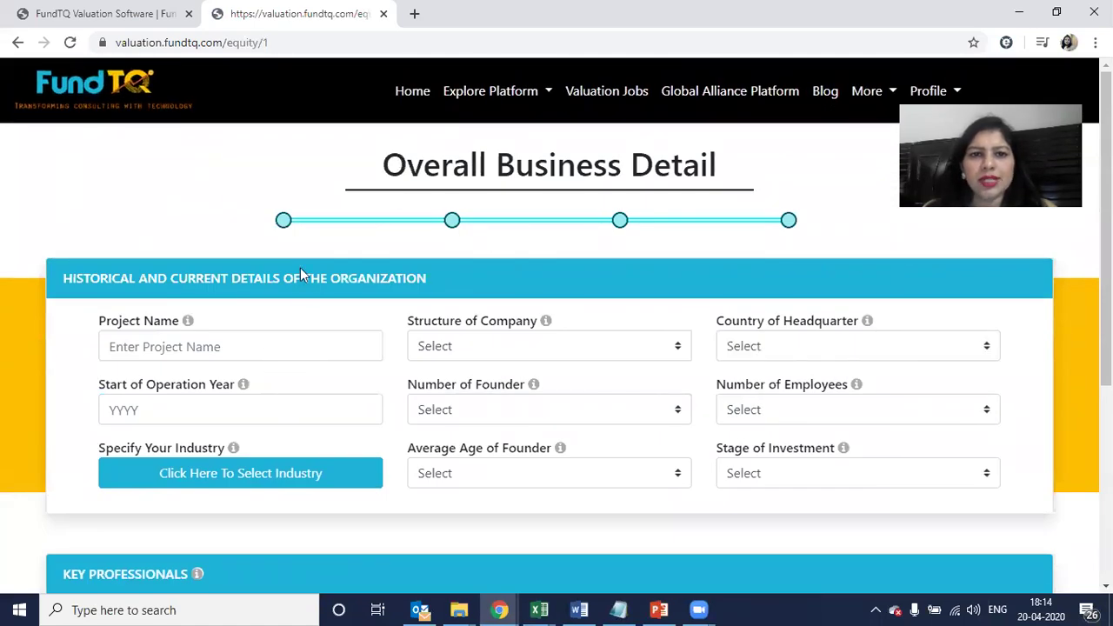
Enter FundTQ as the project name, Company as the structure and India as the country of headquarter.
click(287, 346)
click(267, 384)
click(428, 346)
click(445, 390)
click(770, 348)
click(773, 389)
Set the start of operation year to 2017, the number of founders to 3 and the employees to 11-20.
click(246, 413)
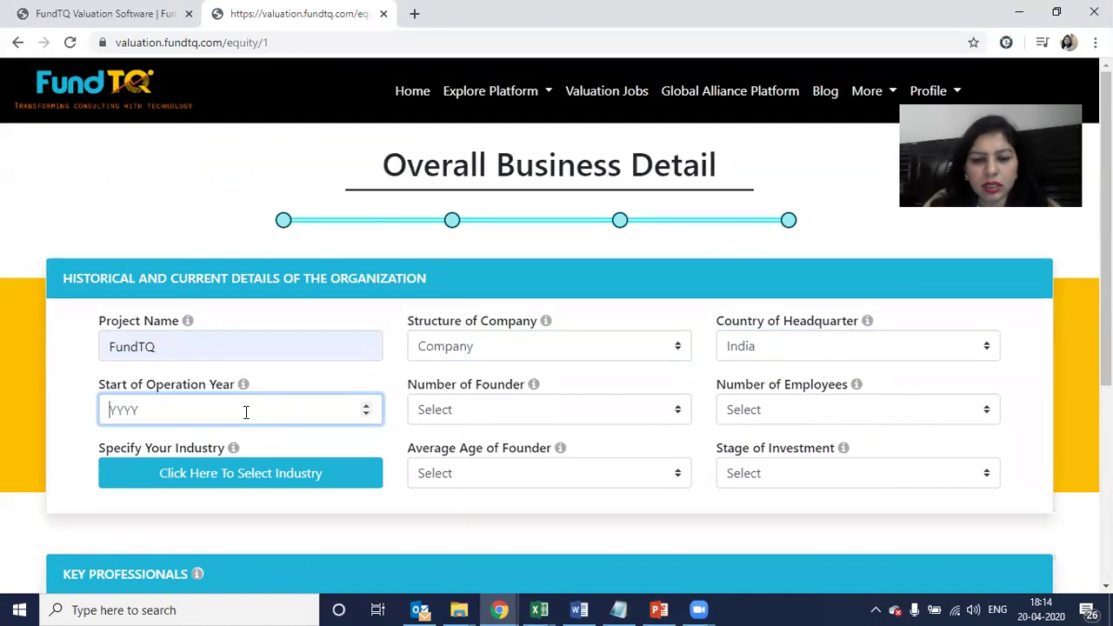
text(2017)
key(Tab)
key(1)
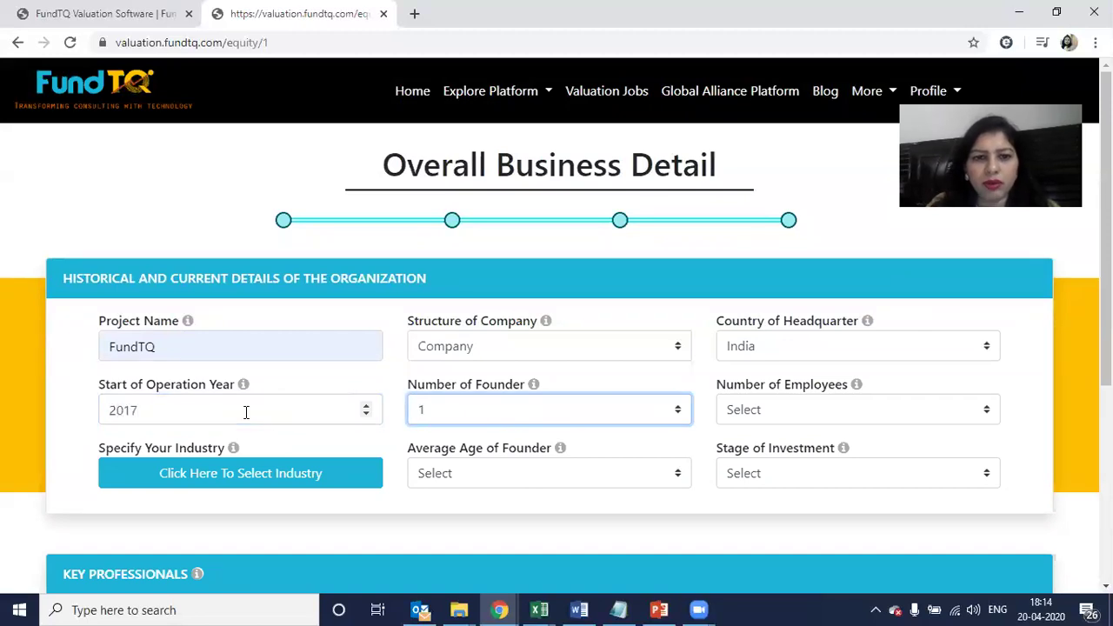
key(Tab)
key(Down)
key(Down)
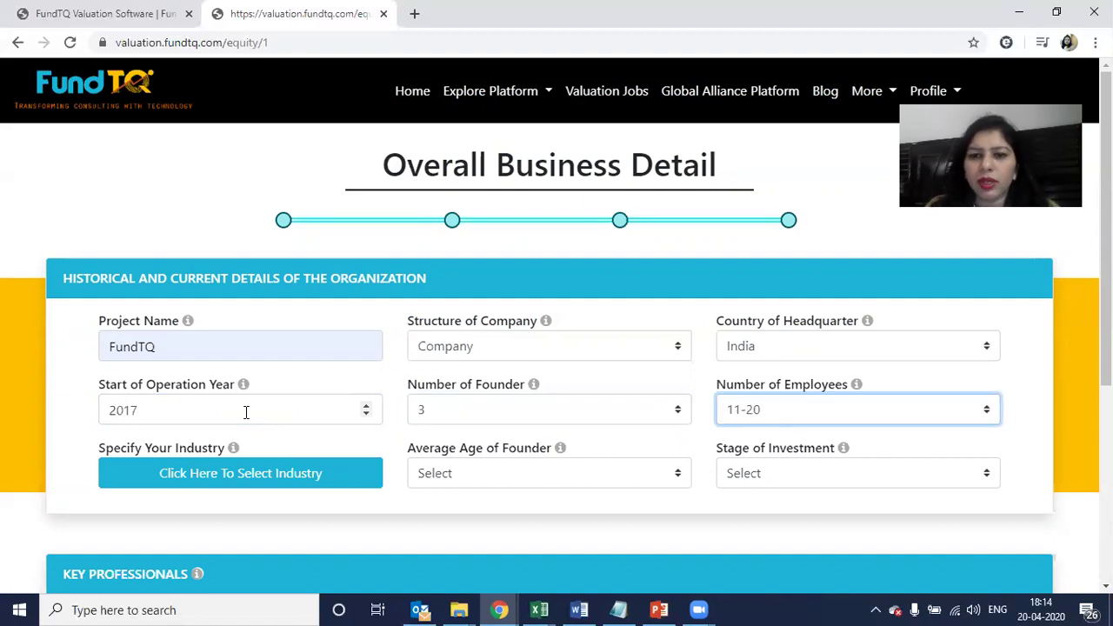
click(533, 287)
Specify the industry as Financial Services and Information Technology.
scroll(441, 324, down, 2)
scroll(441, 323, down, 1)
click(281, 312)
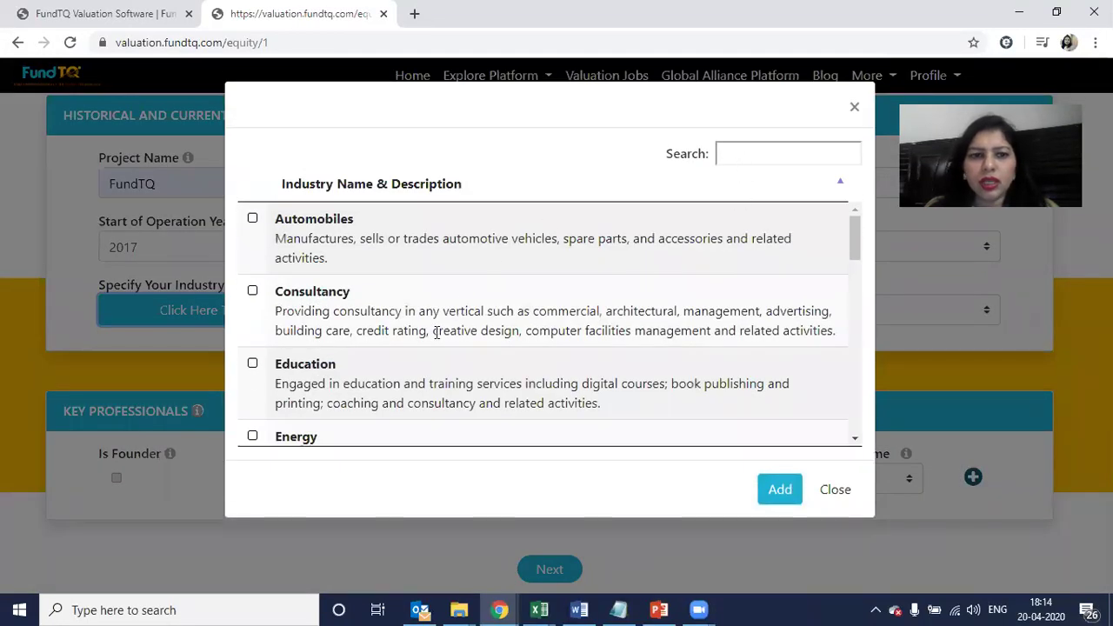
scroll(419, 348, down, 1)
scroll(418, 348, down, 1)
click(253, 327)
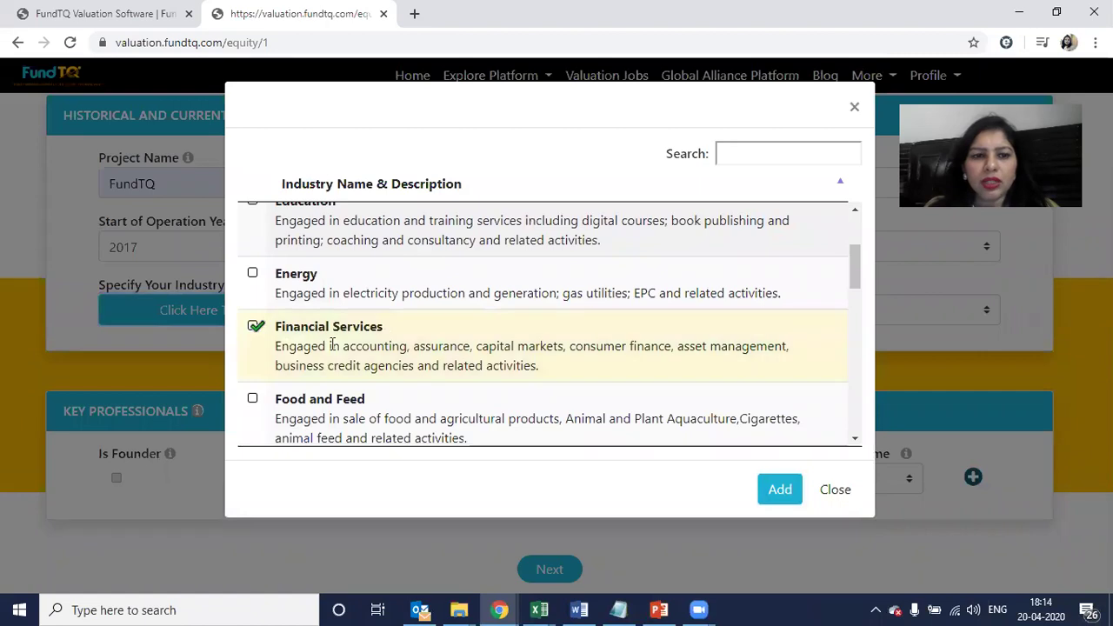
scroll(393, 356, down, 2)
scroll(393, 355, up, 1)
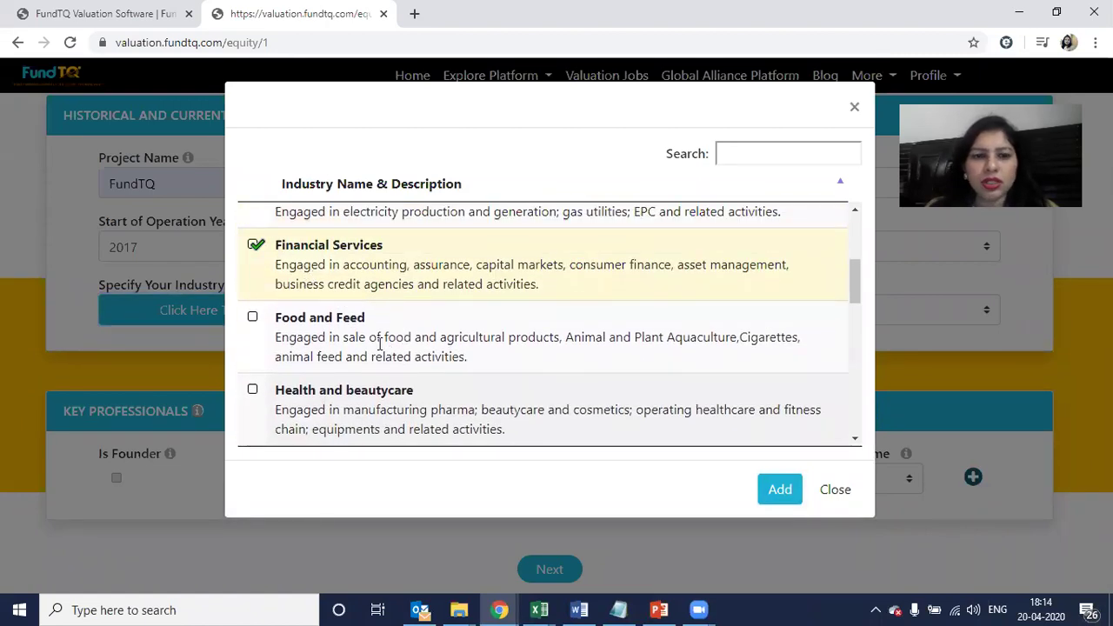
scroll(387, 343, down, 2)
scroll(379, 351, down, 2)
click(253, 282)
click(790, 499)
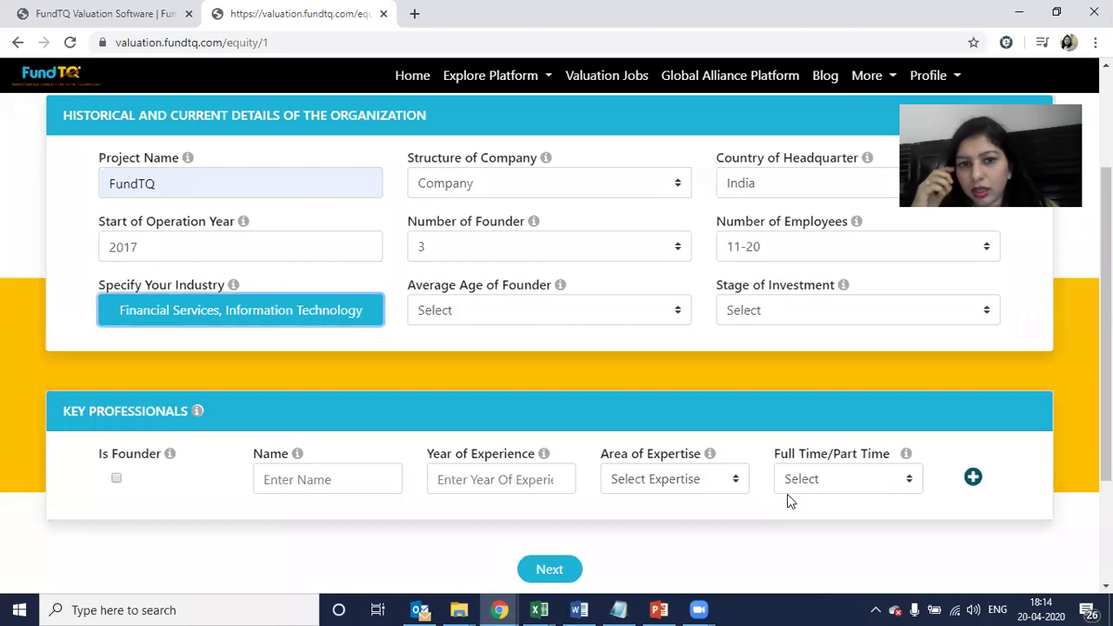
Set the average age of founder to 30-35 and the stage of investment to Startup.
click(578, 312)
click(543, 391)
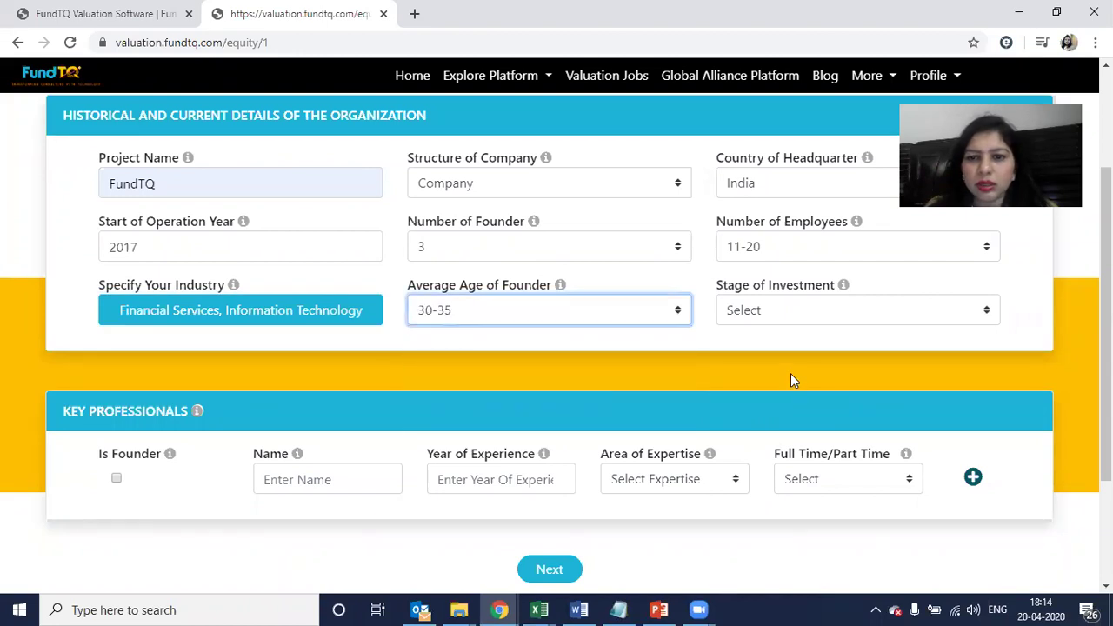
click(741, 313)
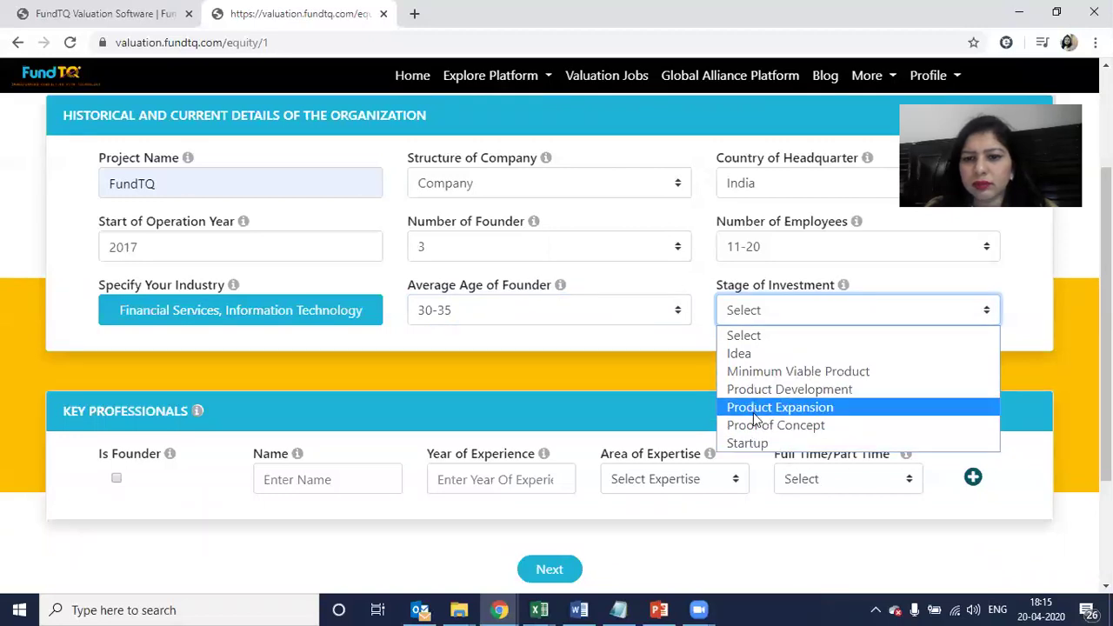
click(749, 443)
click(595, 412)
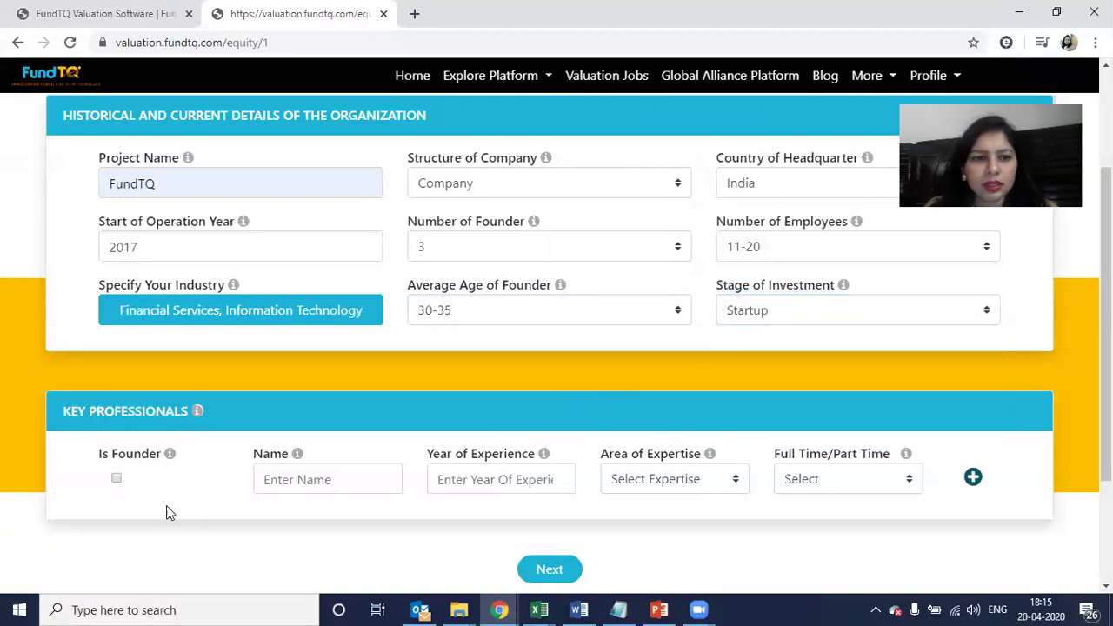
Fill in the first key professional's name with 12 years of experience, Business expertise and Full Time, marked as founder.
click(301, 477)
text(Aanchal)
key(Tab)
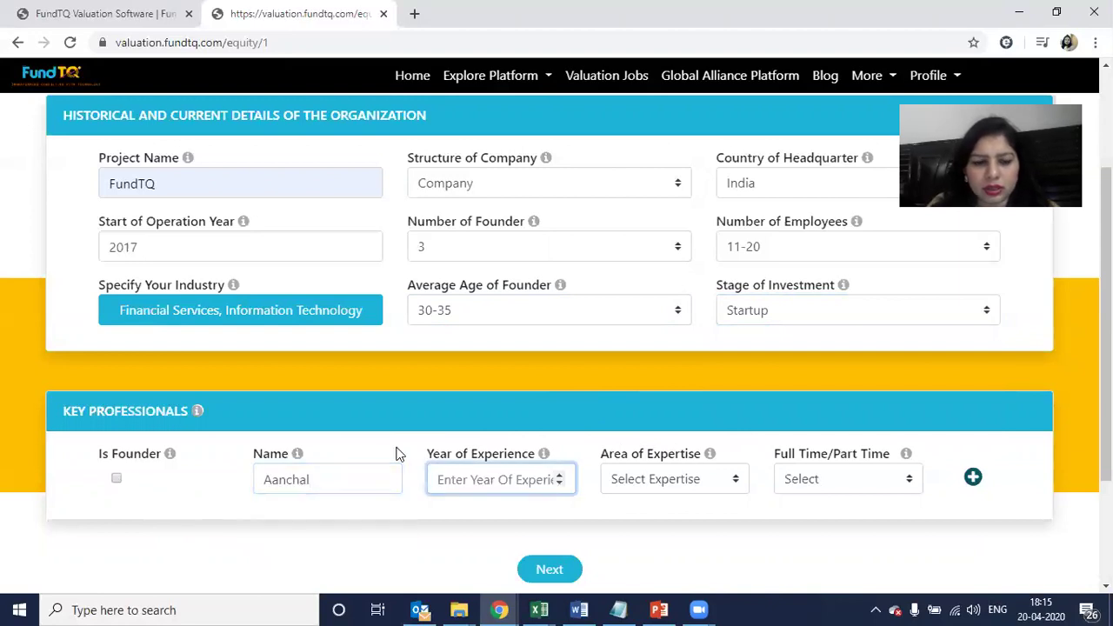
text(12)
key(Tab)
key(Down)
key(Down)
key(Up)
key(Tab)
key(Down)
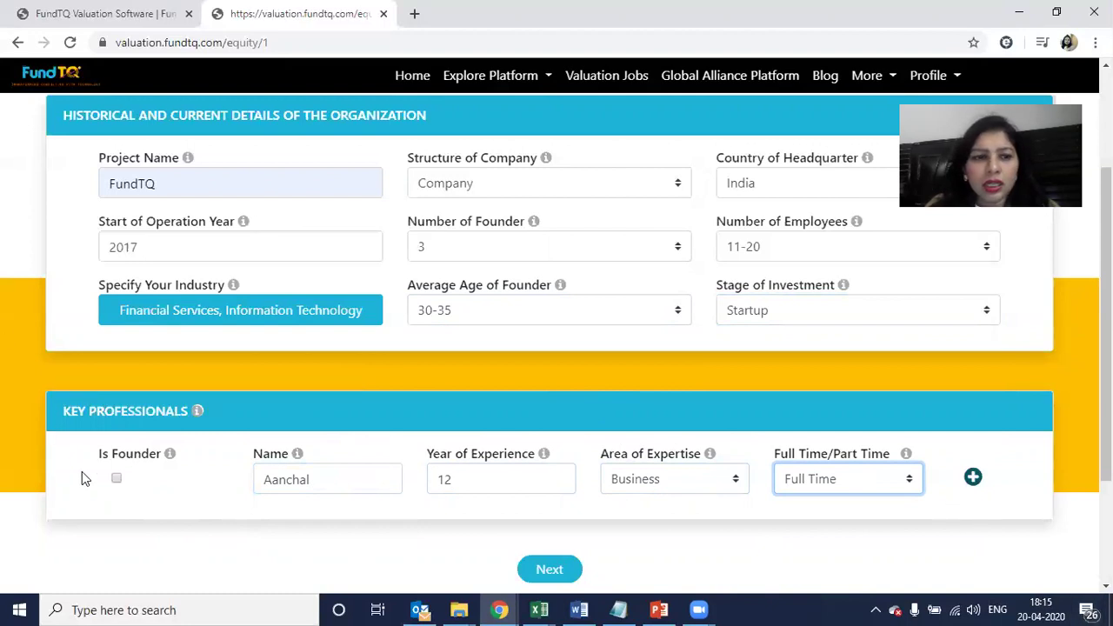
click(115, 479)
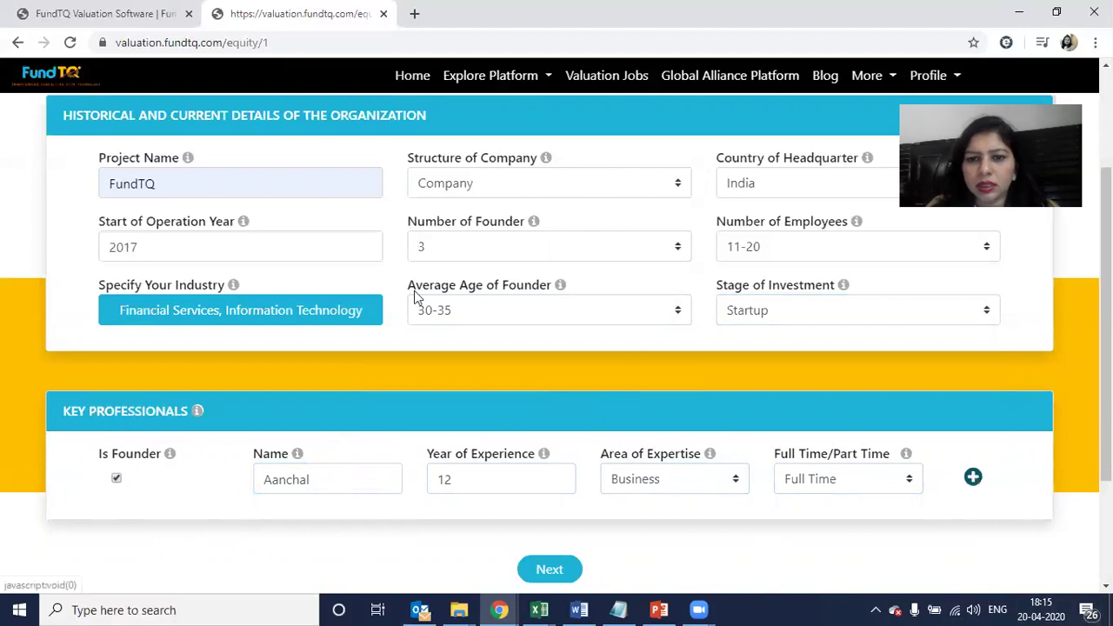
Add a second key professional marked as founder, with their name, 10 years of experience, Finance expertise and Full Time.
scroll(238, 279, down, 1)
click(117, 462)
click(303, 461)
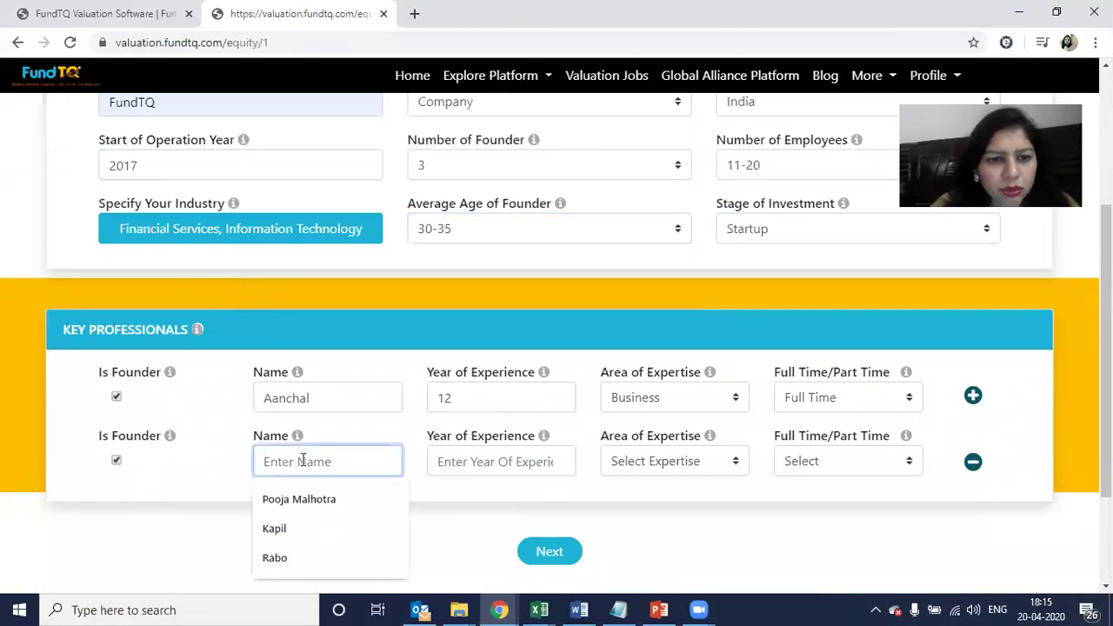
text(Ro)
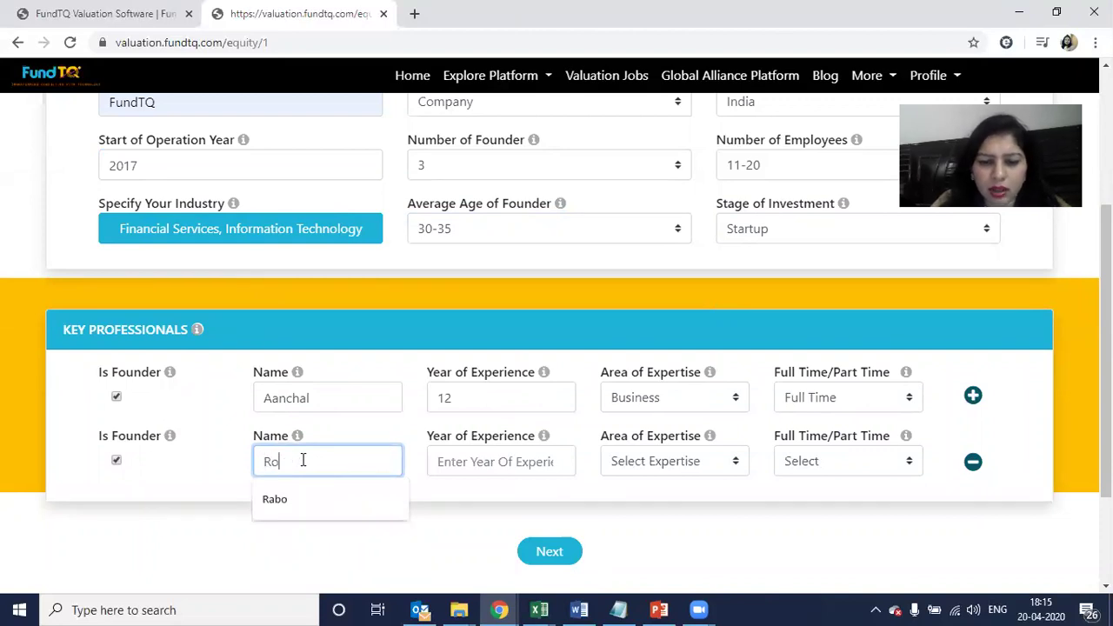
text(bo)
key(Tab)
text(10)
key(Tab)
key(Down)
key(Down)
key(Tab)
key(Down)
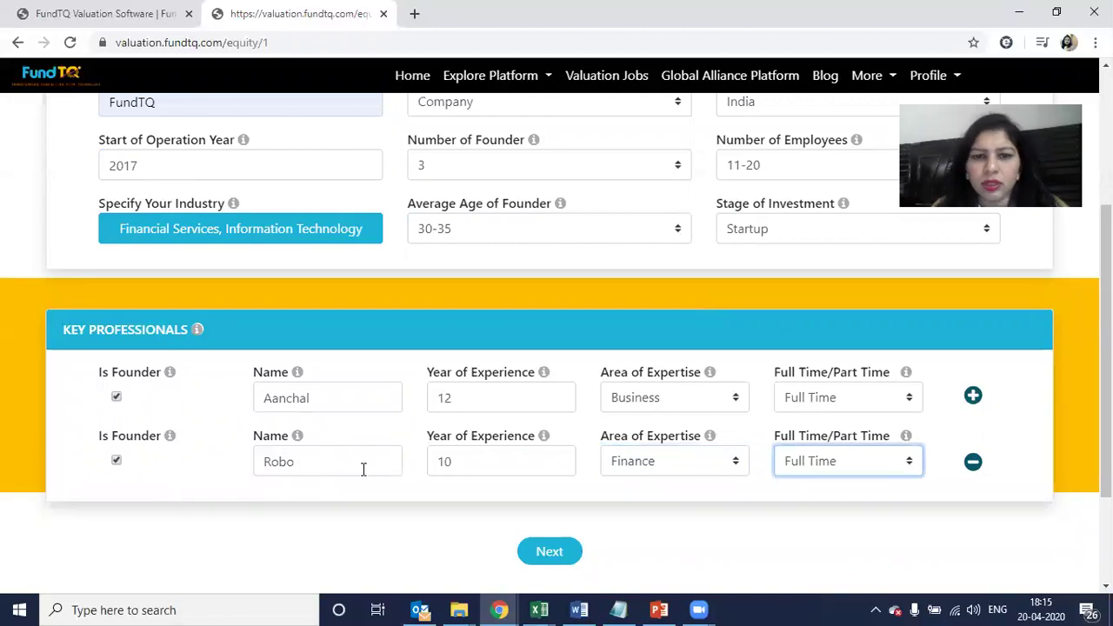
Add a third, non-founder key professional with their name, 10 years of experience, Legal expertise and Full Time.
click(973, 397)
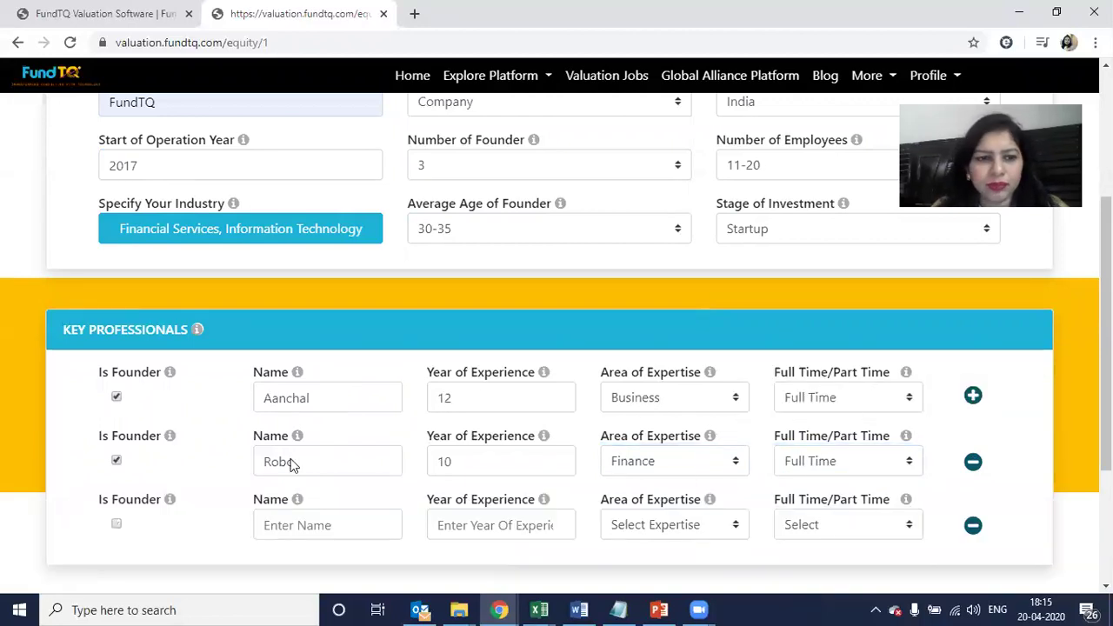
click(278, 525)
text(Priya)
key(Tab)
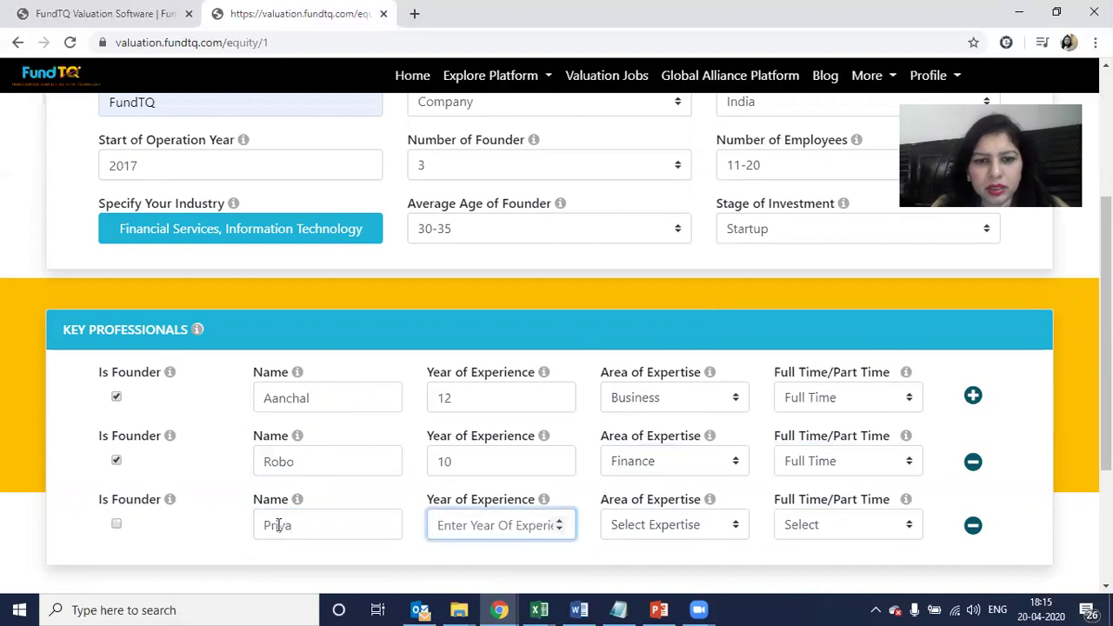
text(10)
key(Tab)
key(Down)
key(Down)
key(Tab)
key(Down)
key(Down)
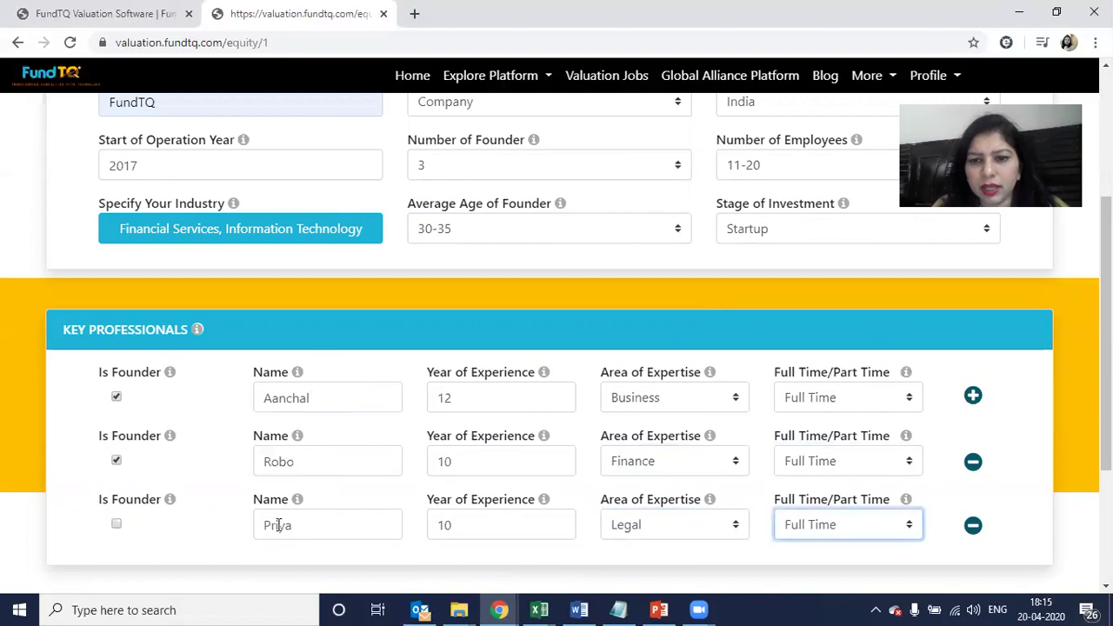
Submit the overall business details and continue to the Industry Sizing and Positioning page.
scroll(313, 530, down, 1)
scroll(313, 530, down, 1)
click(544, 532)
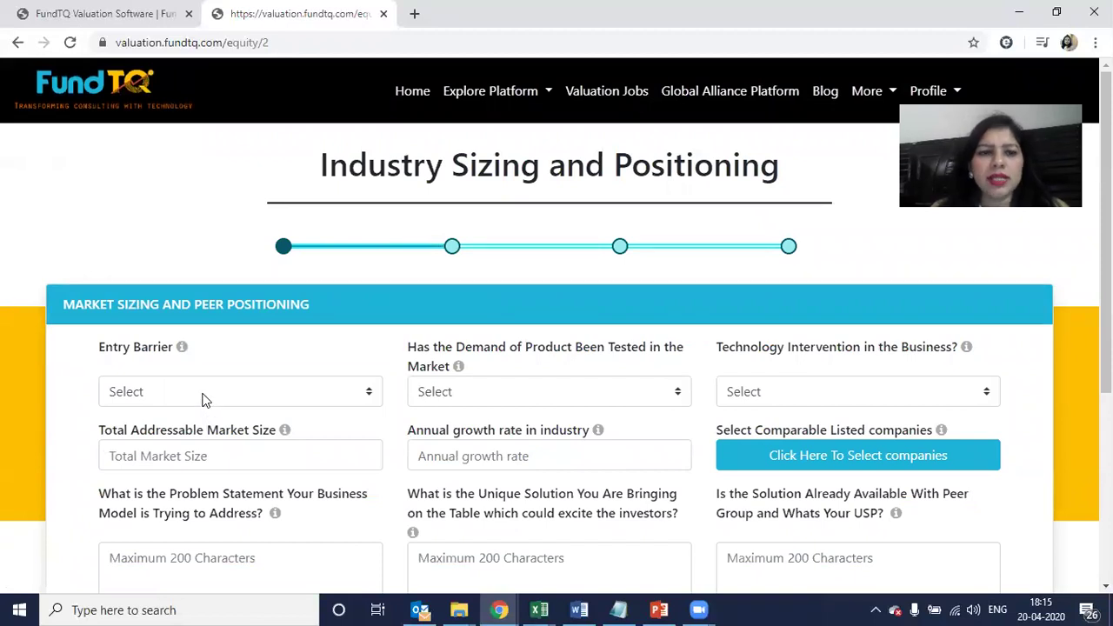
Set the entry barrier to High and the product demand testing to "Mature industry with already validated demand".
click(201, 398)
mouse_move(185, 350)
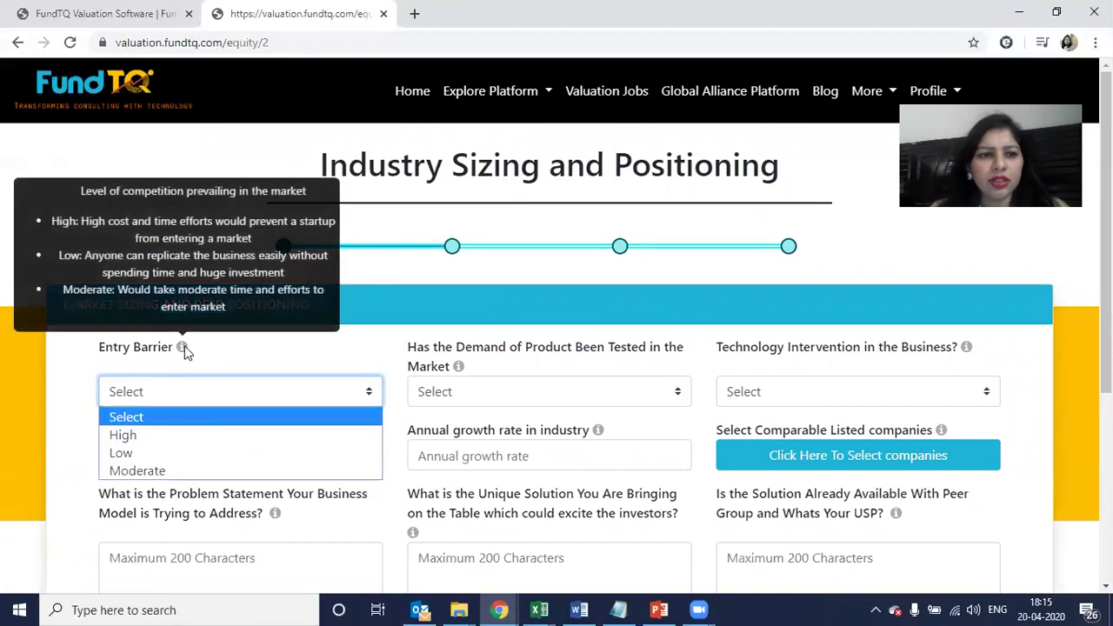
click(174, 437)
click(452, 392)
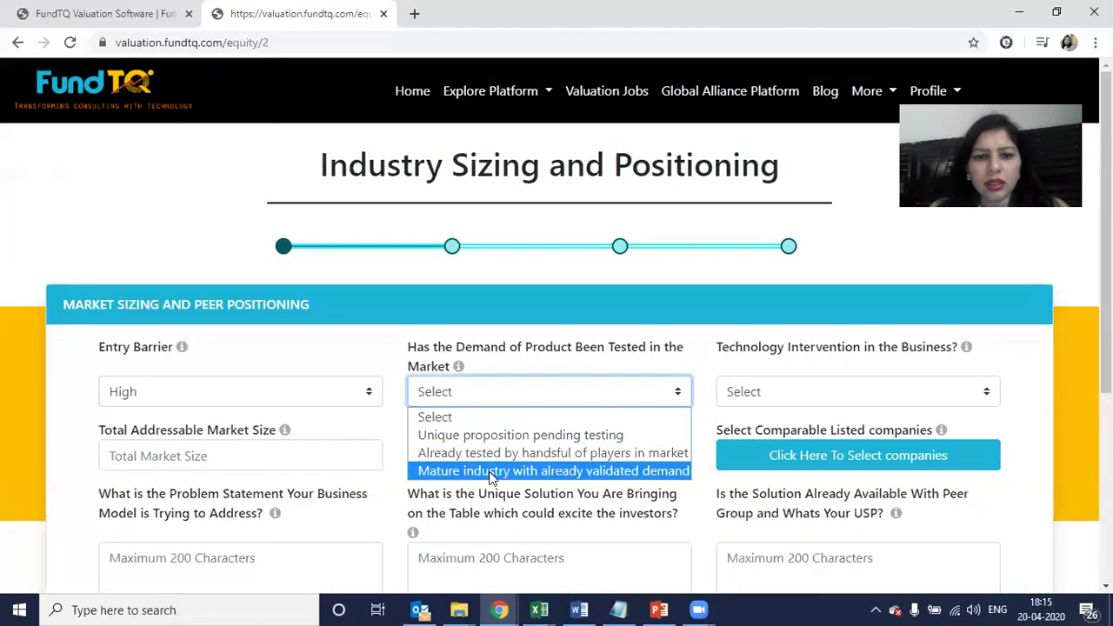
mouse_move(458, 367)
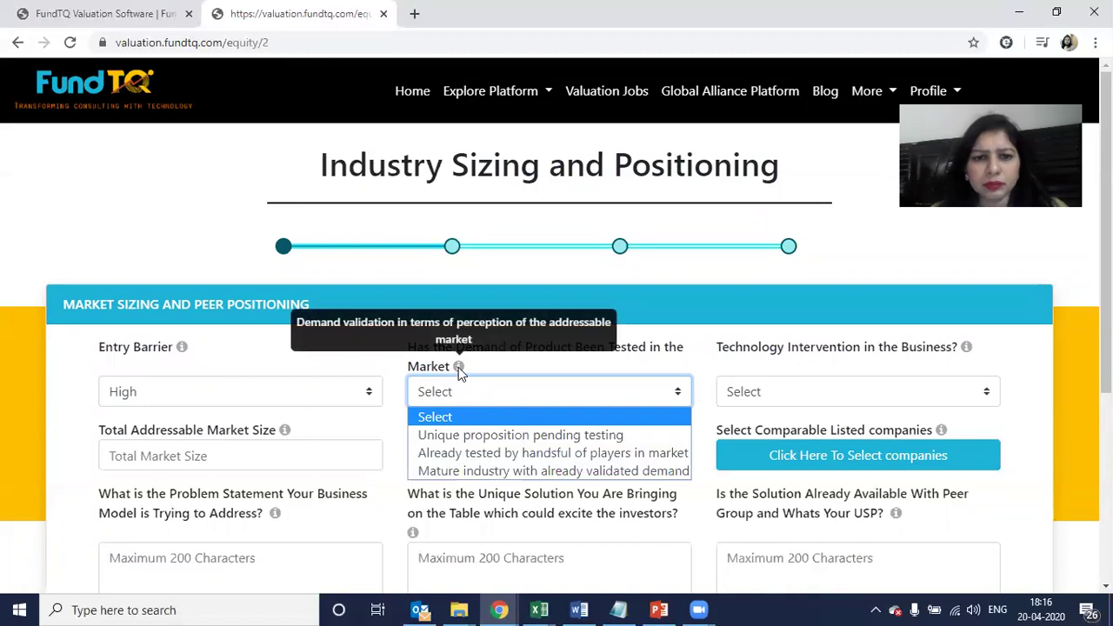
click(440, 470)
Set the technology intervention in the business to "Fully automated.".
click(770, 397)
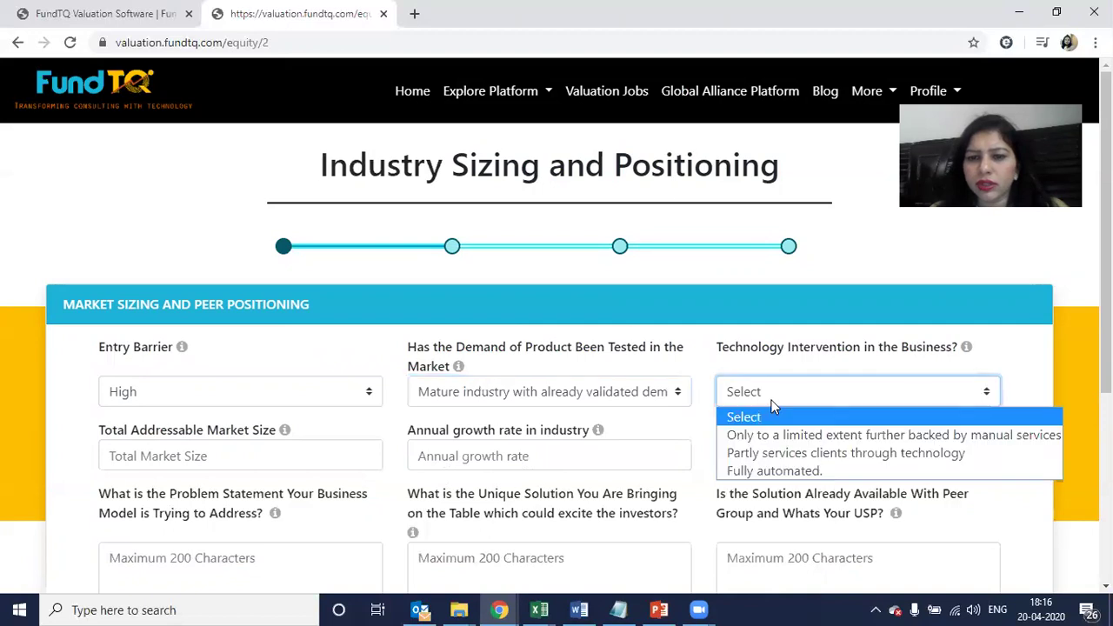
click(827, 357)
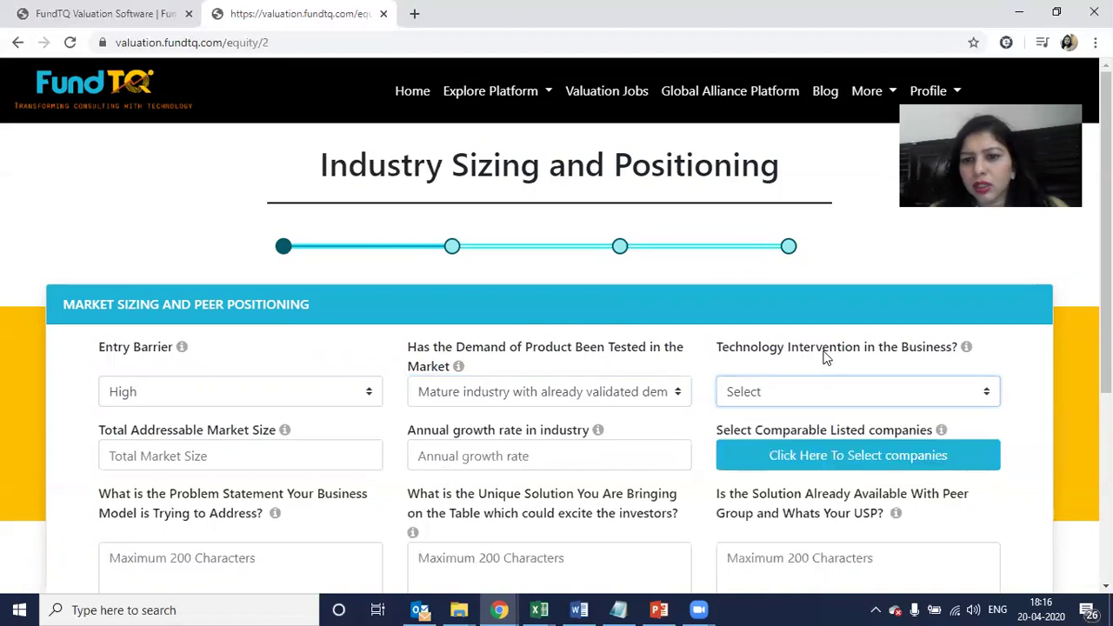
click(750, 405)
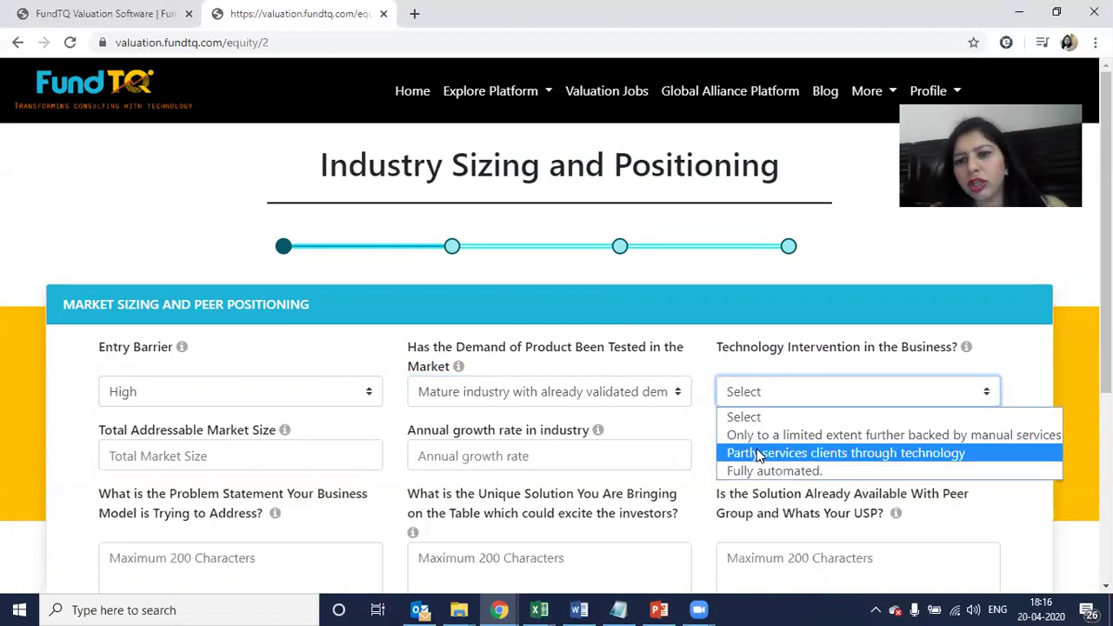
click(759, 470)
scroll(330, 380, down, 2)
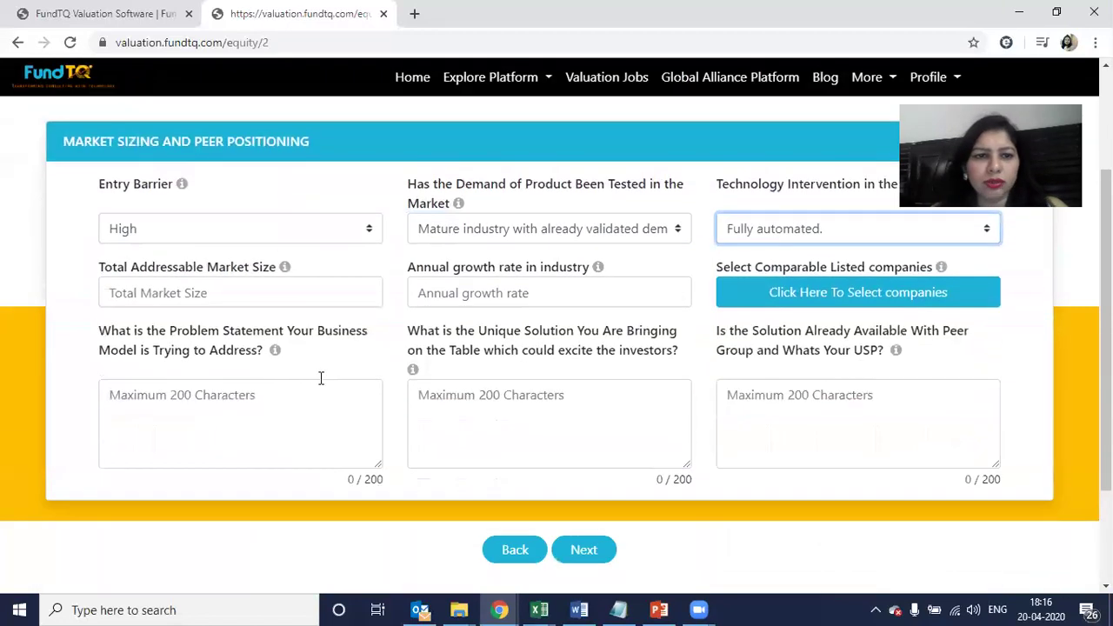
click(300, 299)
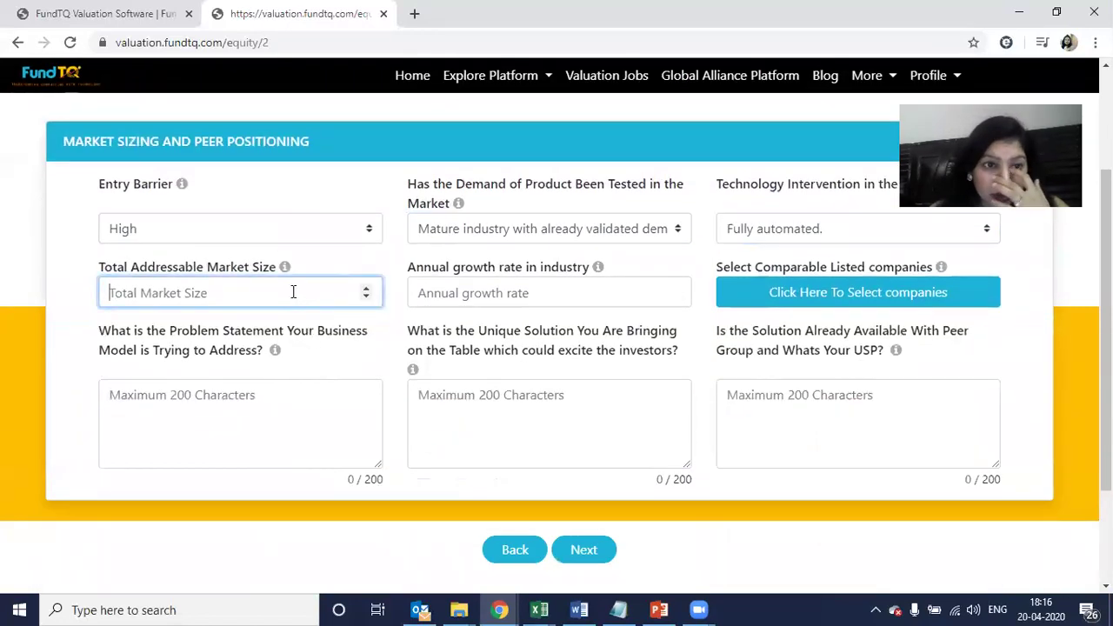
mouse_move(287, 274)
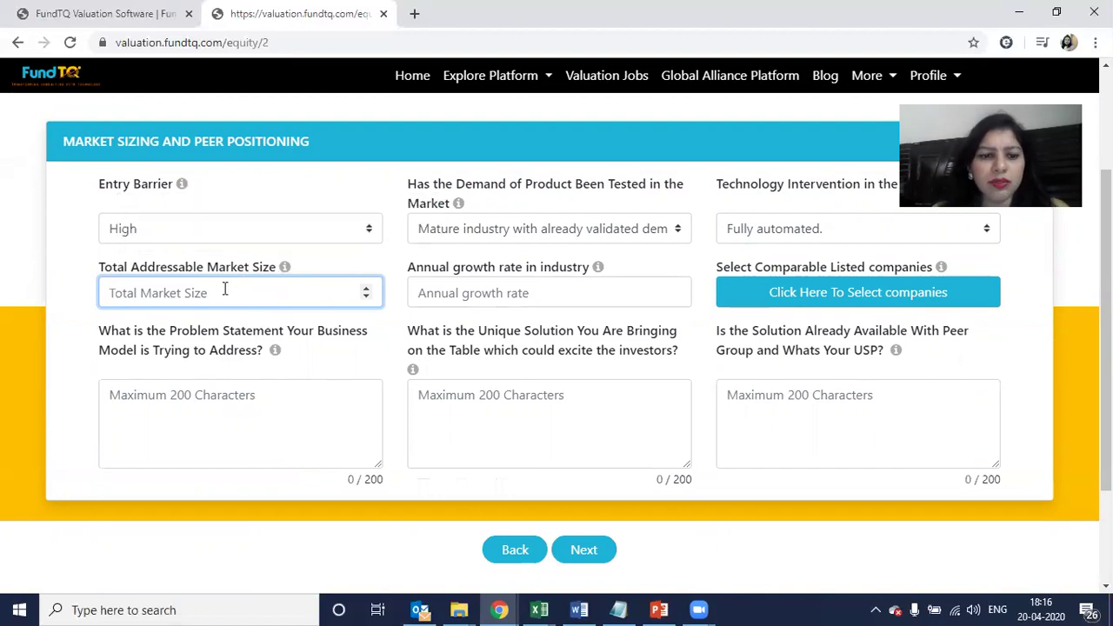
text(200)
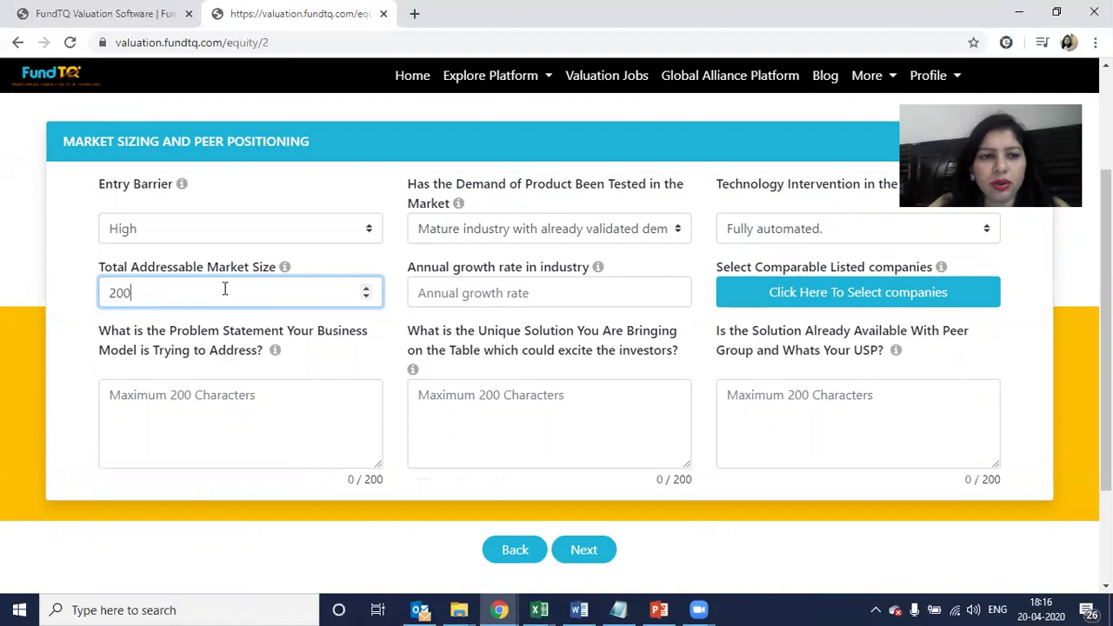
text(0000000)
click(435, 296)
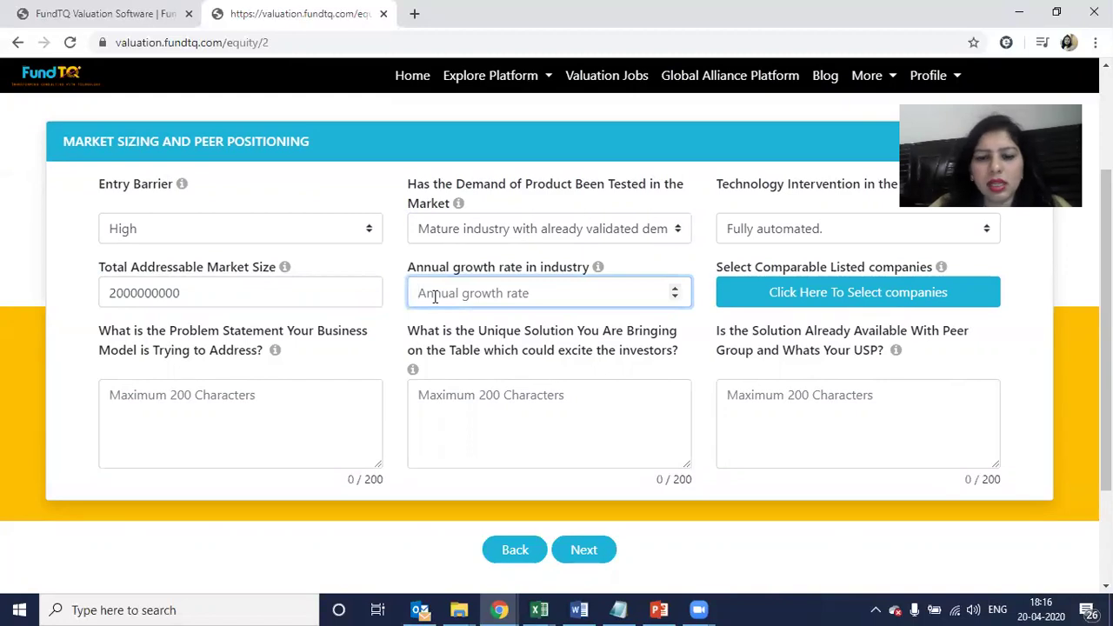
text(20)
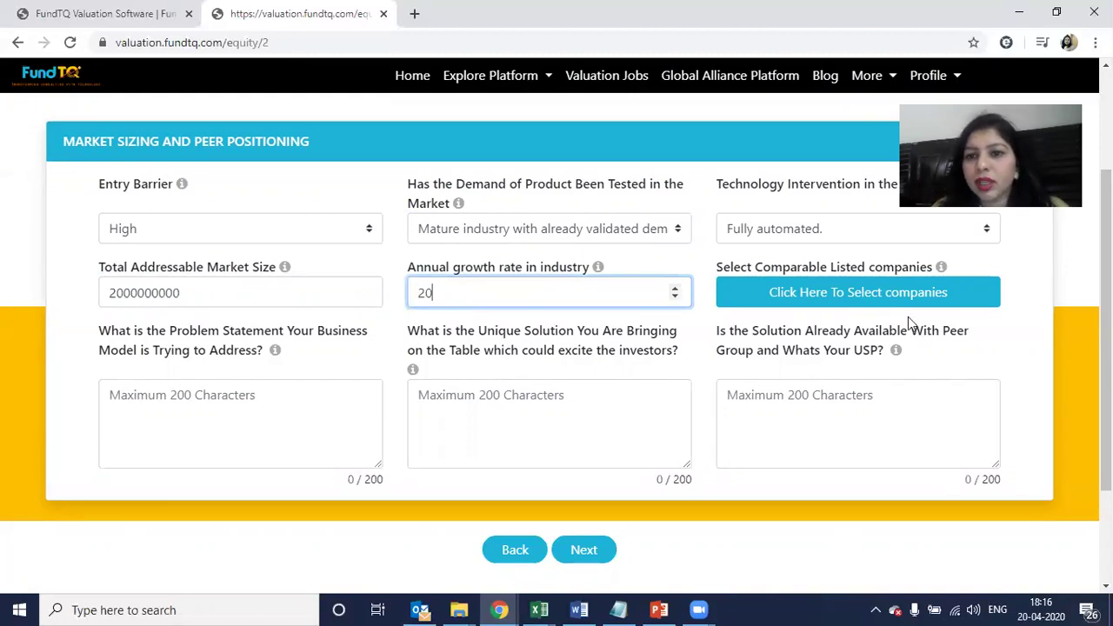
Open the comparable listed companies selection and choose 3i Infotech Limited.
click(870, 296)
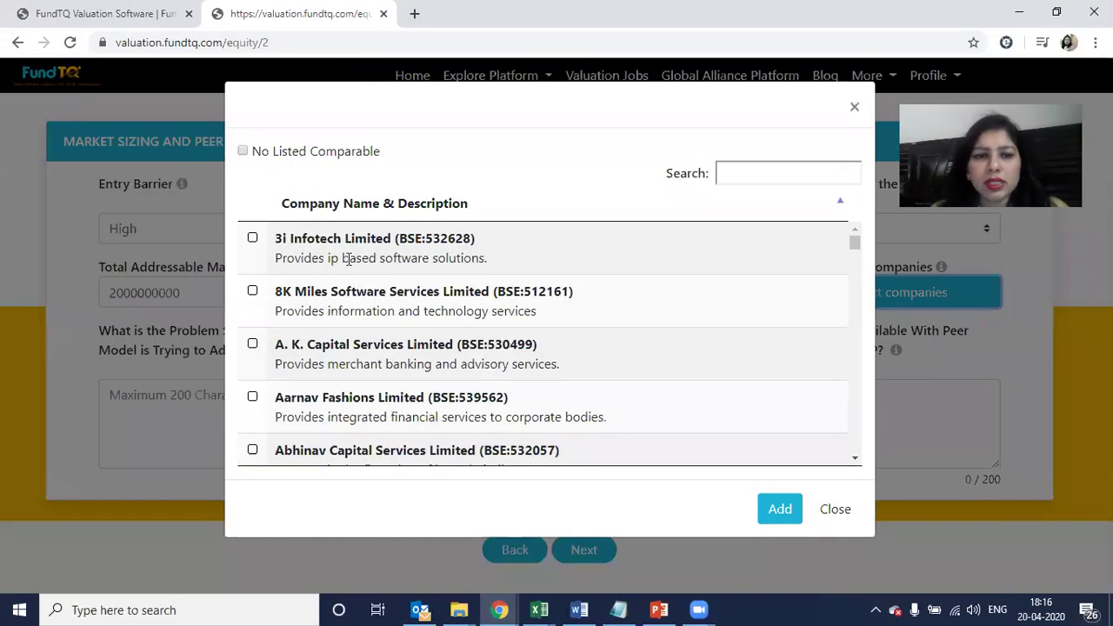
click(253, 238)
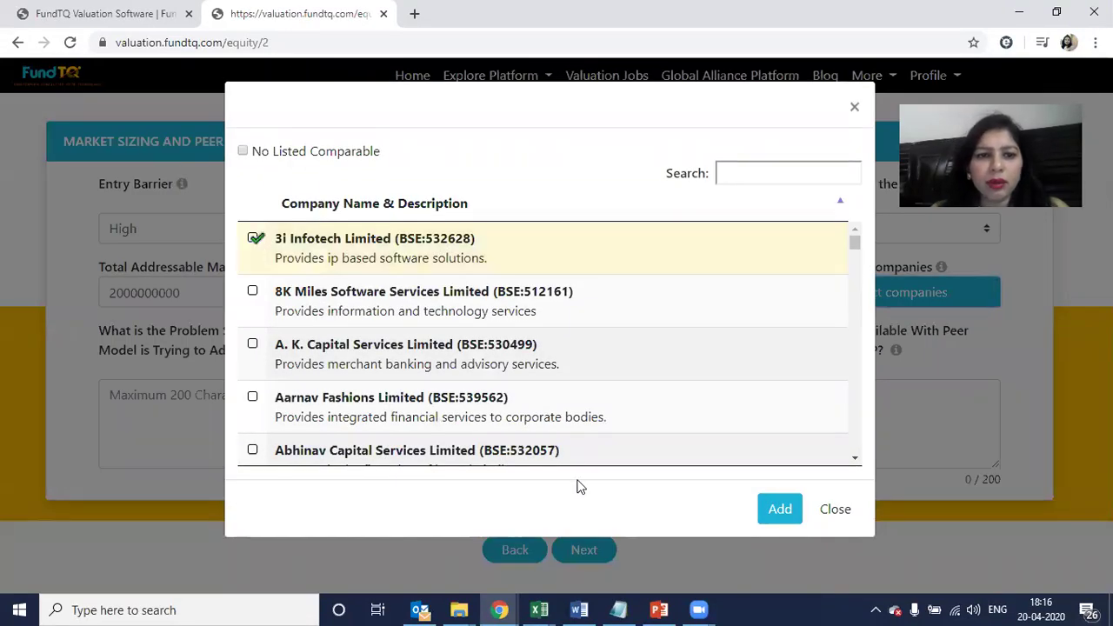
scroll(513, 423, down, 2)
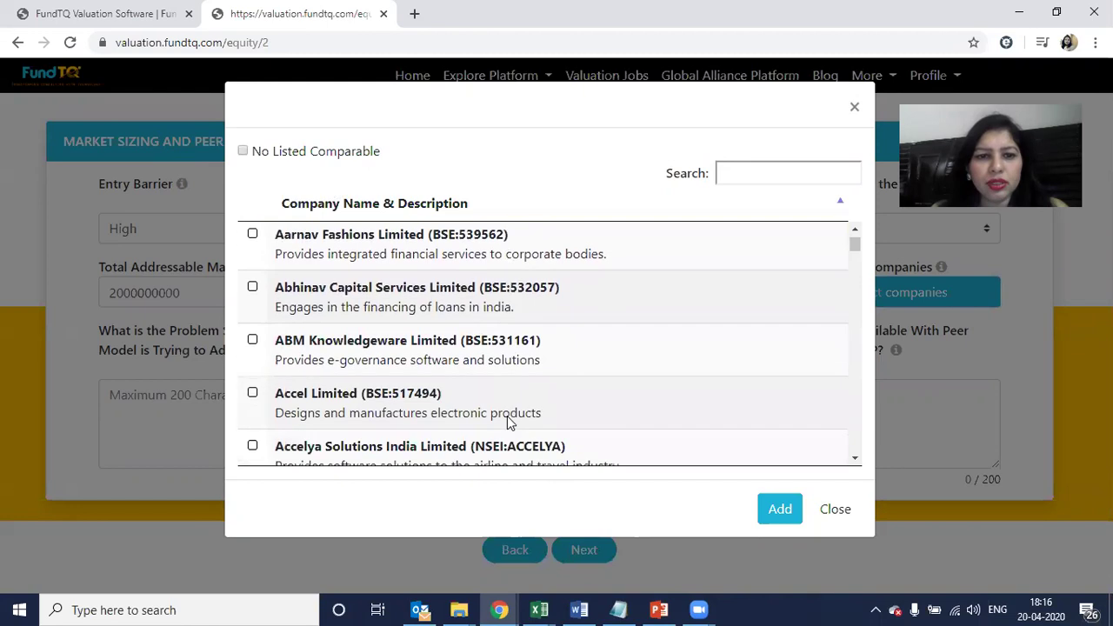
scroll(510, 422, down, 1)
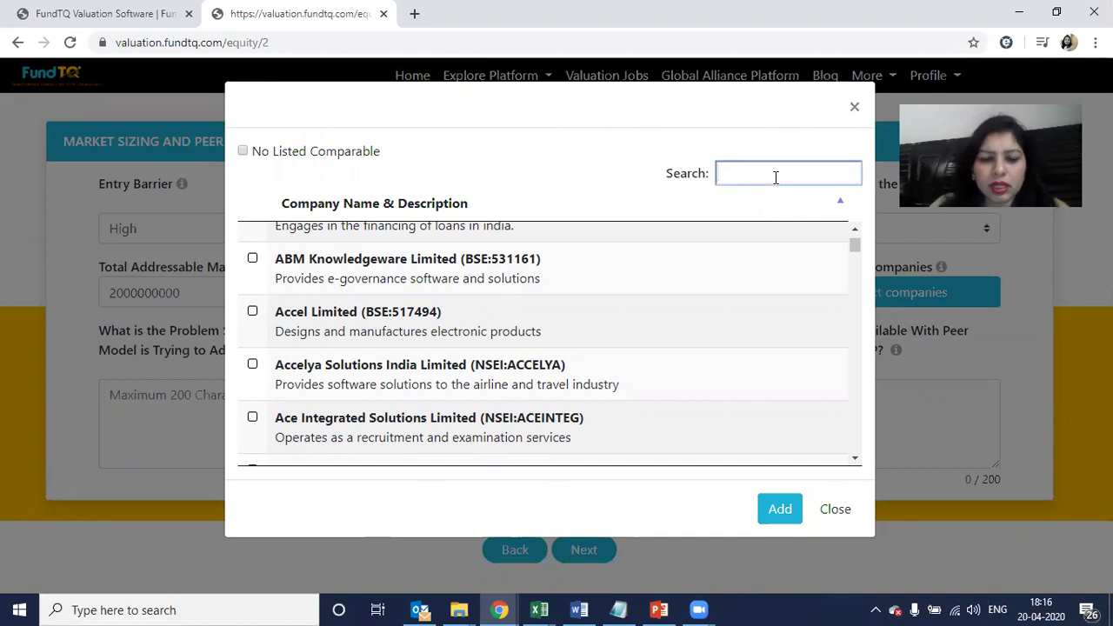
Search the listed companies for "softwar" and select 8K Miles Software Services Limited and B2B Software Technologies Limited.
text(softwar)
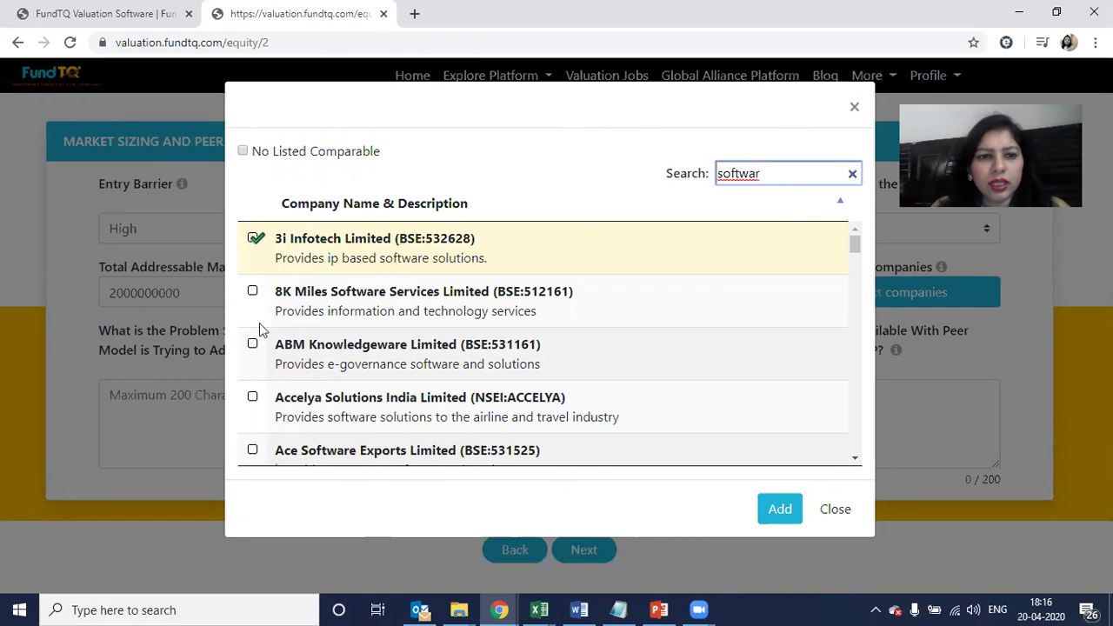
click(252, 291)
scroll(343, 287, down, 4)
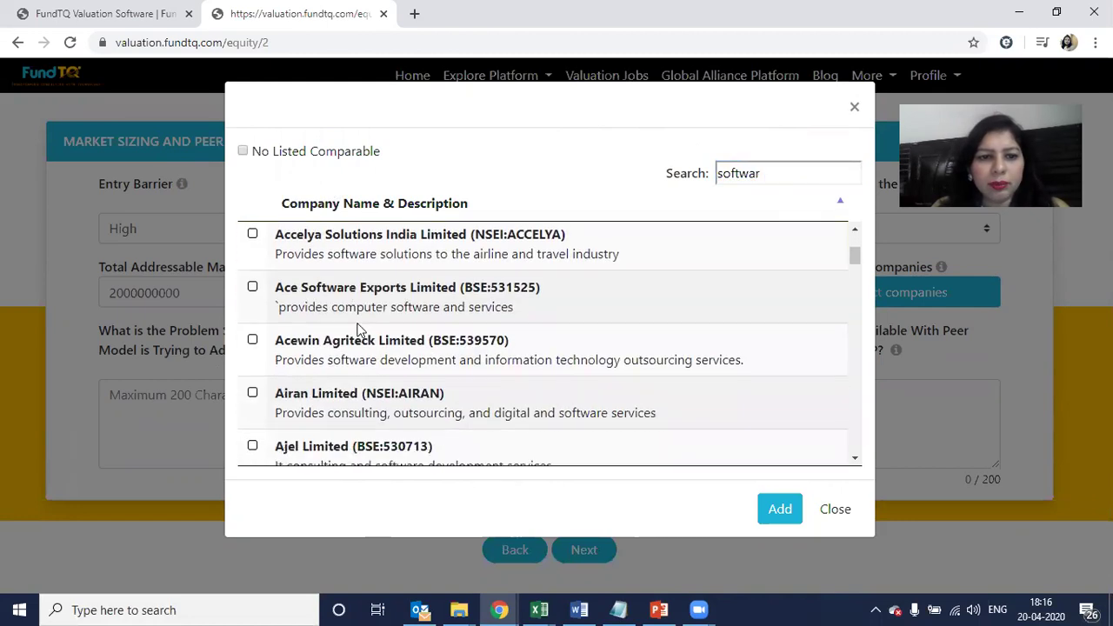
scroll(276, 385, down, 1)
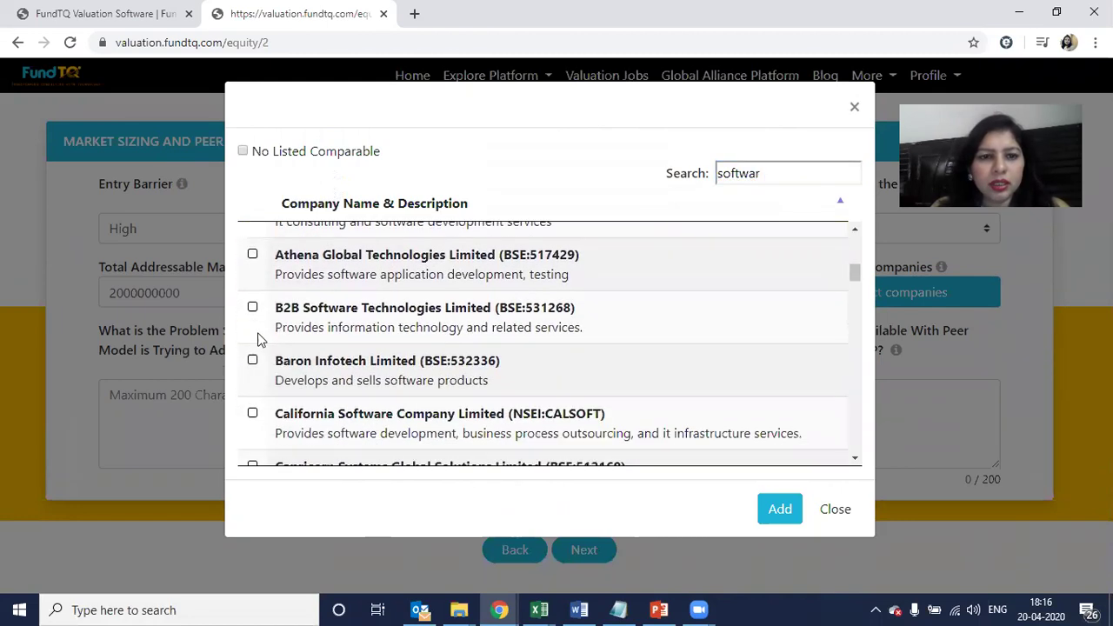
click(253, 309)
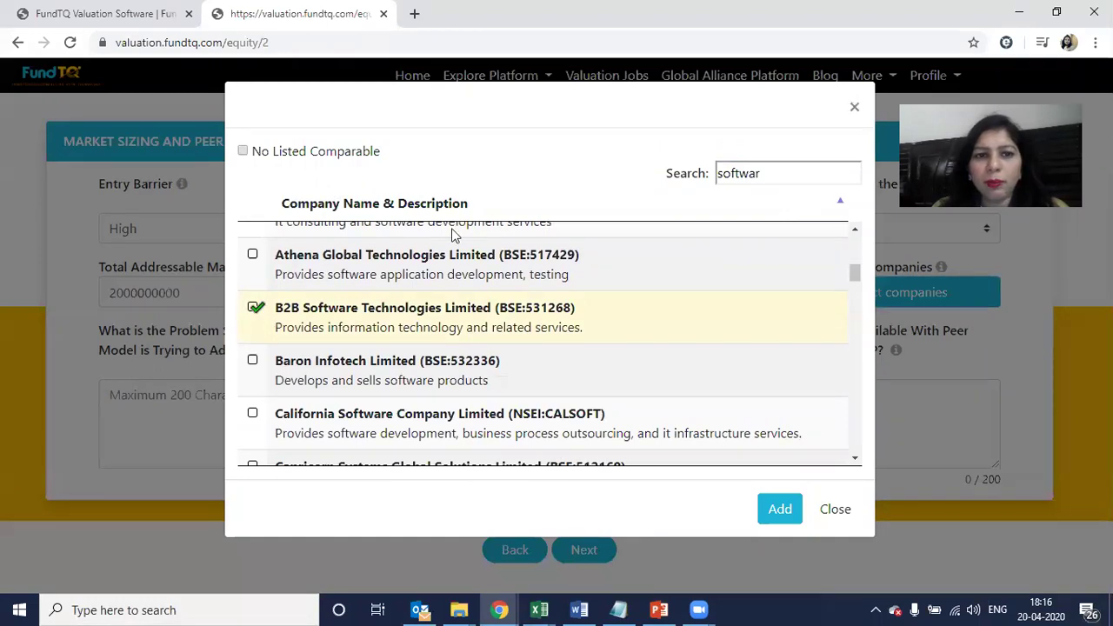
Mark the business as having no listed comparable.
drag(256, 150, 369, 171)
click(245, 152)
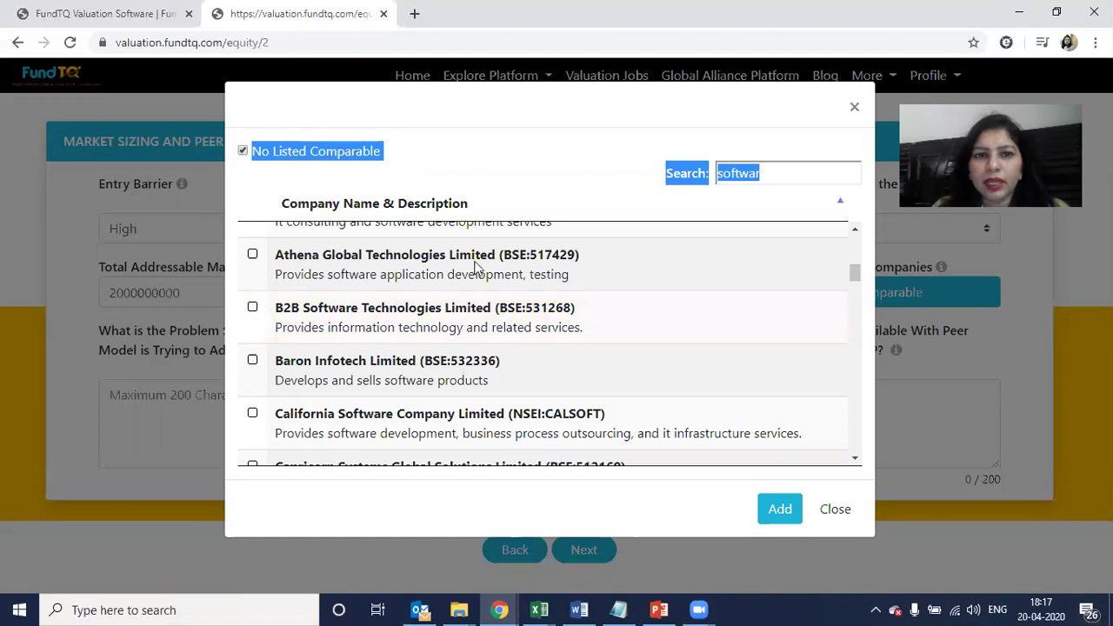
Sort the company list in reverse name order and try to select TechNVision Ventures Limited as a comparable.
click(513, 203)
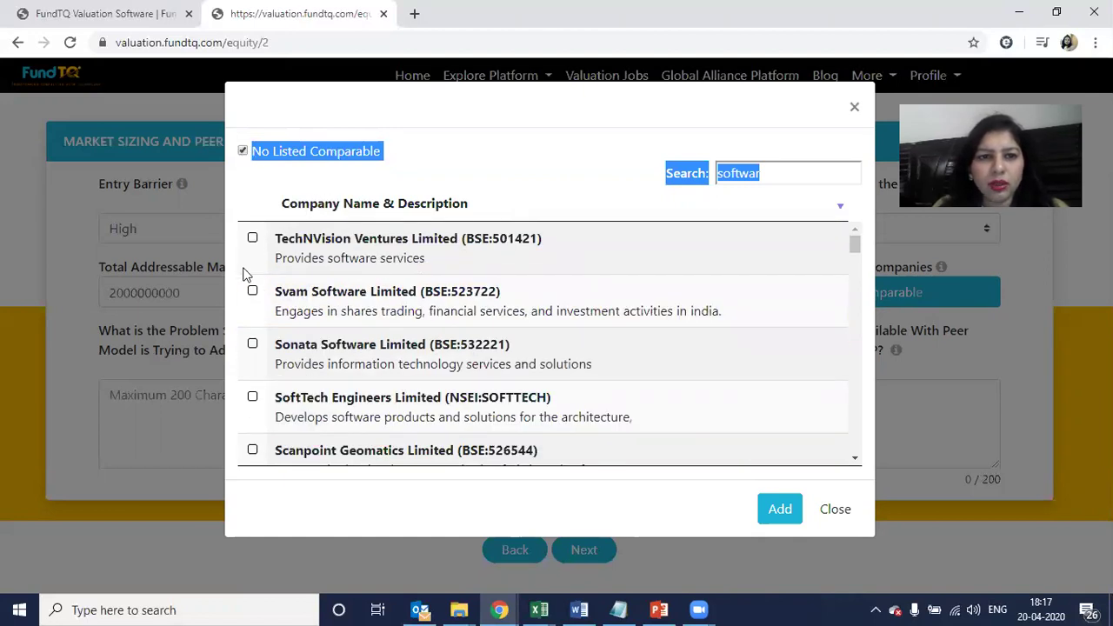
click(252, 238)
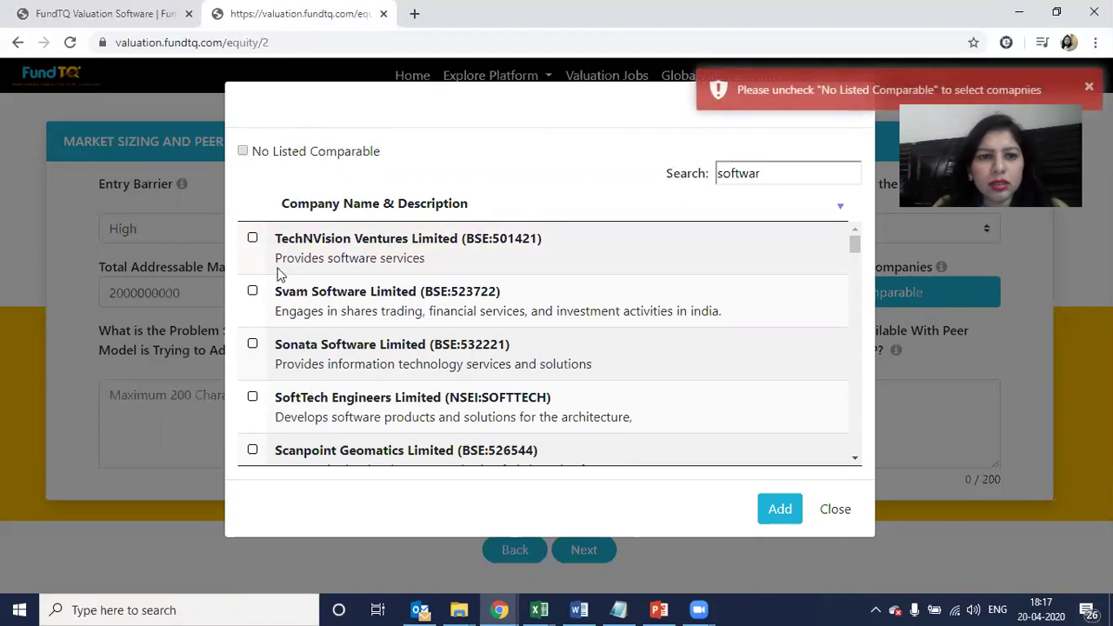
scroll(265, 366, down, 1)
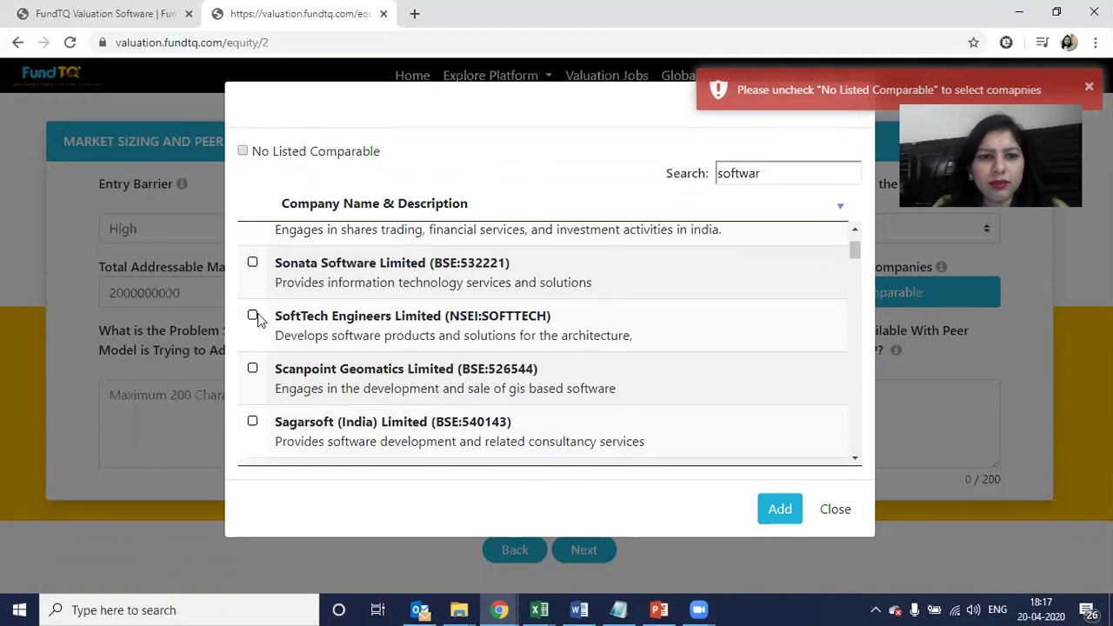
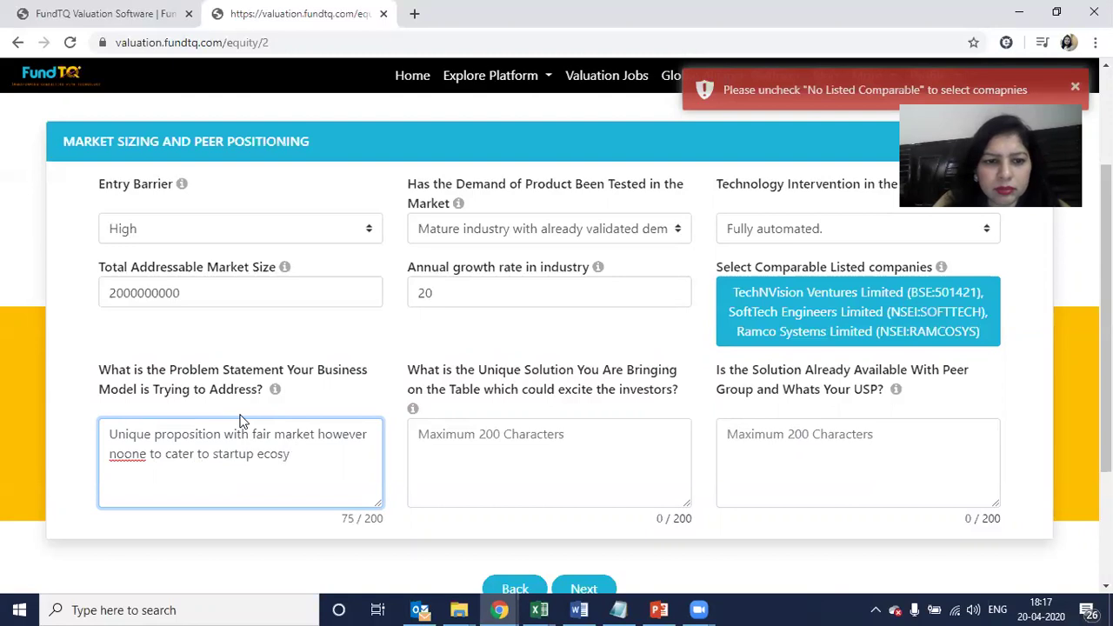
Complete the problem statement text so that it ends with "startup ecosystem in a larger perspective".
text(a larger p)
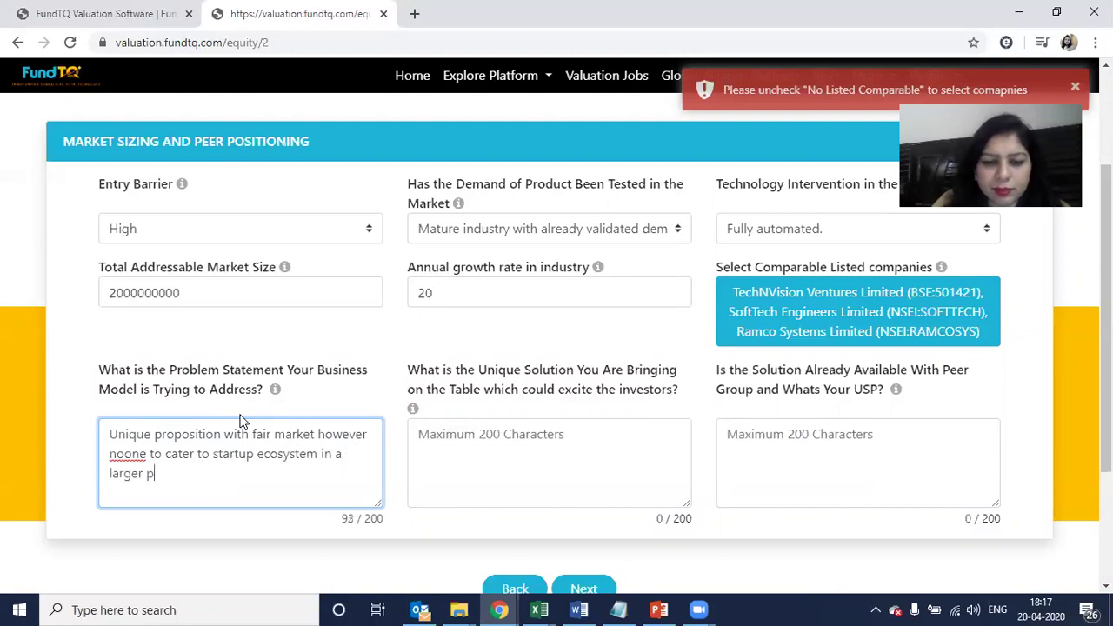
text(ersepct)
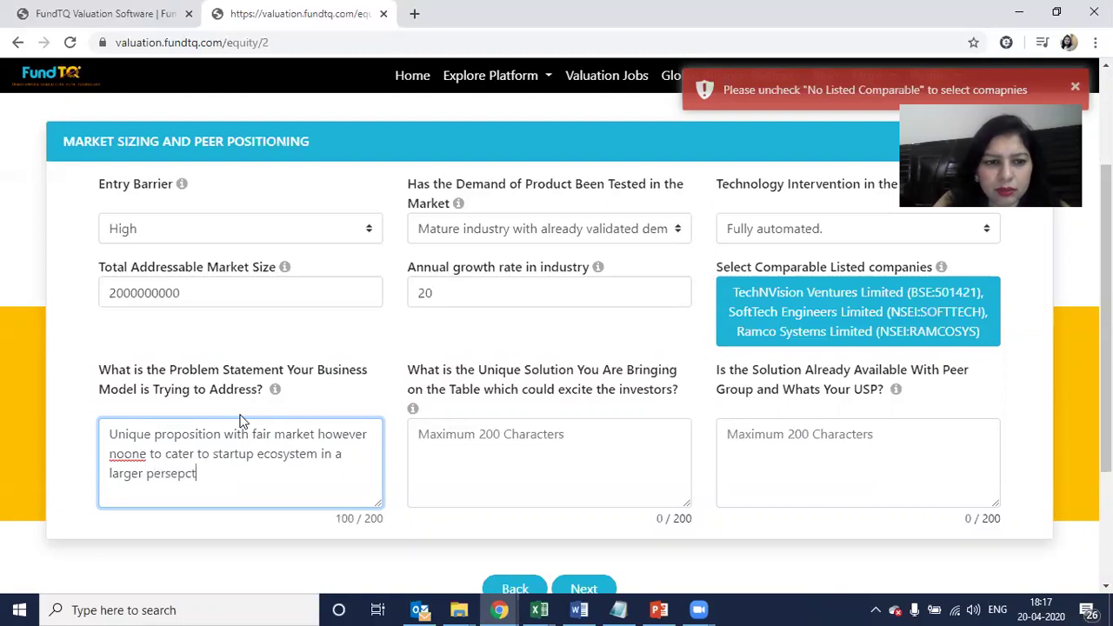
key(BackSpace)
key(BackSpace)
key(BackSpace)
key(BackSpace)
text(pective)
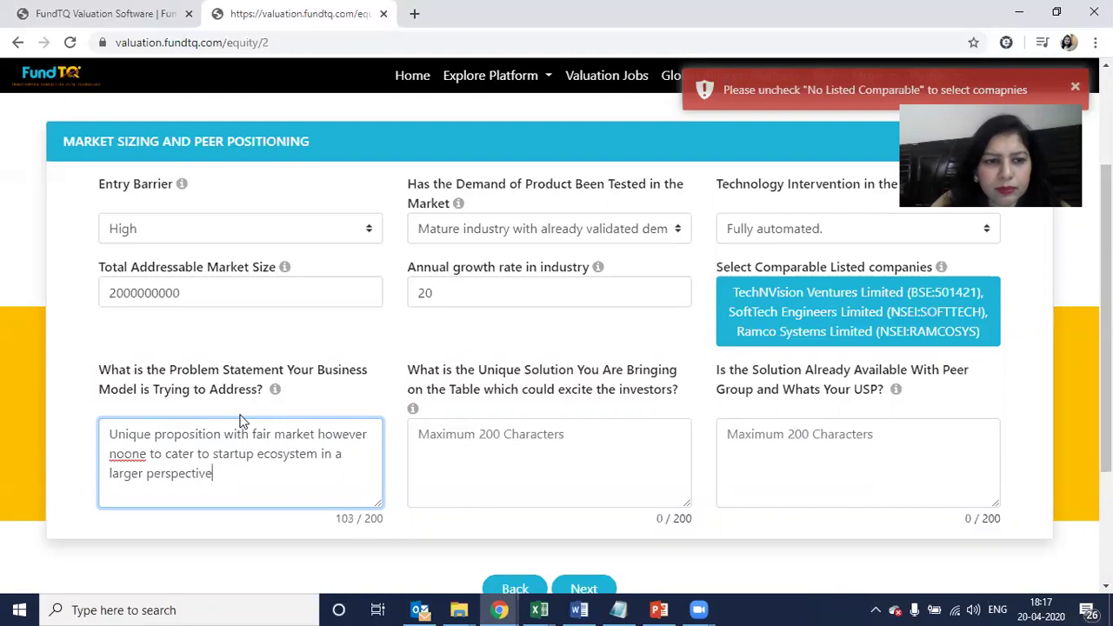
key(ctrl+a)
Describe the unique solution for investors as "B2B platform with unique technology products and understand the pain areas of founders".
key(Tab)
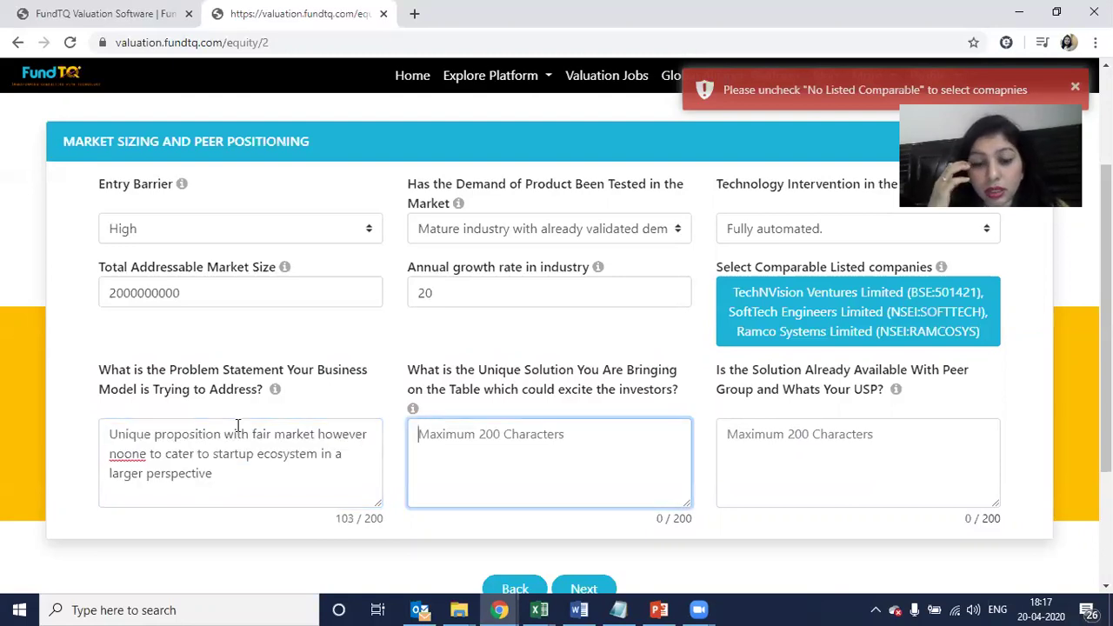
text(Un)
key(BackSpace)
key(BackSpace)
text(B)
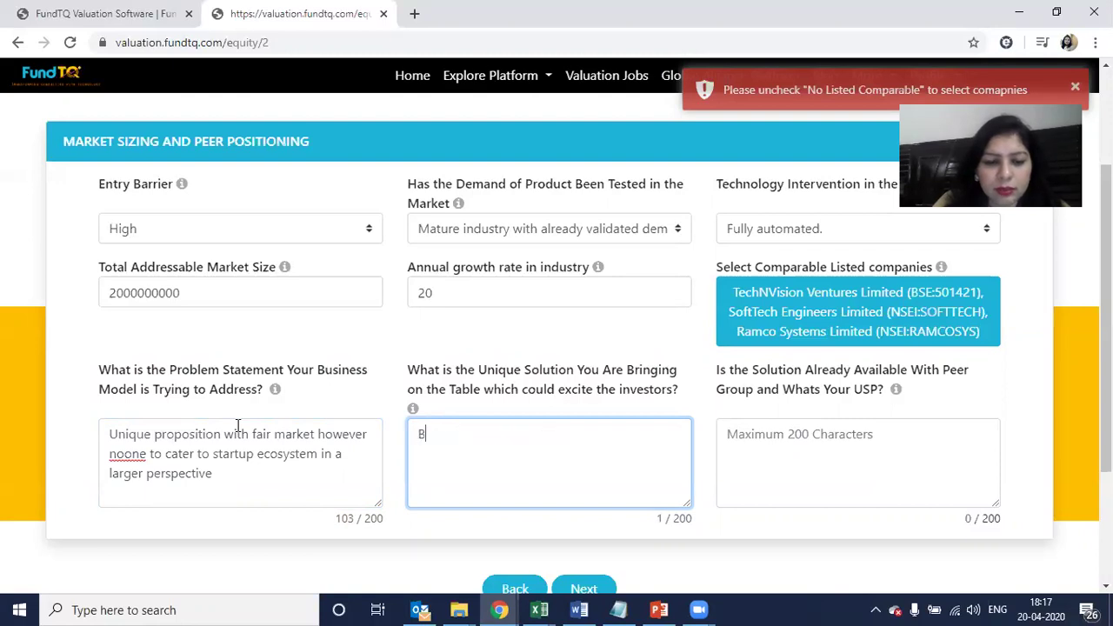
text(2B platform with uniw)
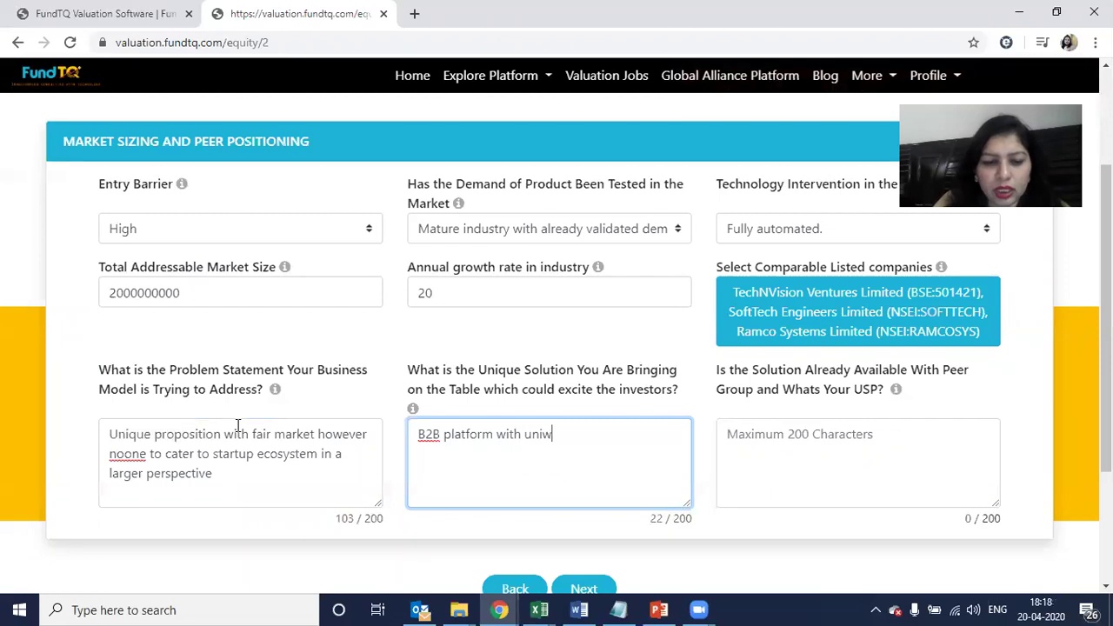
key(BackSpace)
text(que tec)
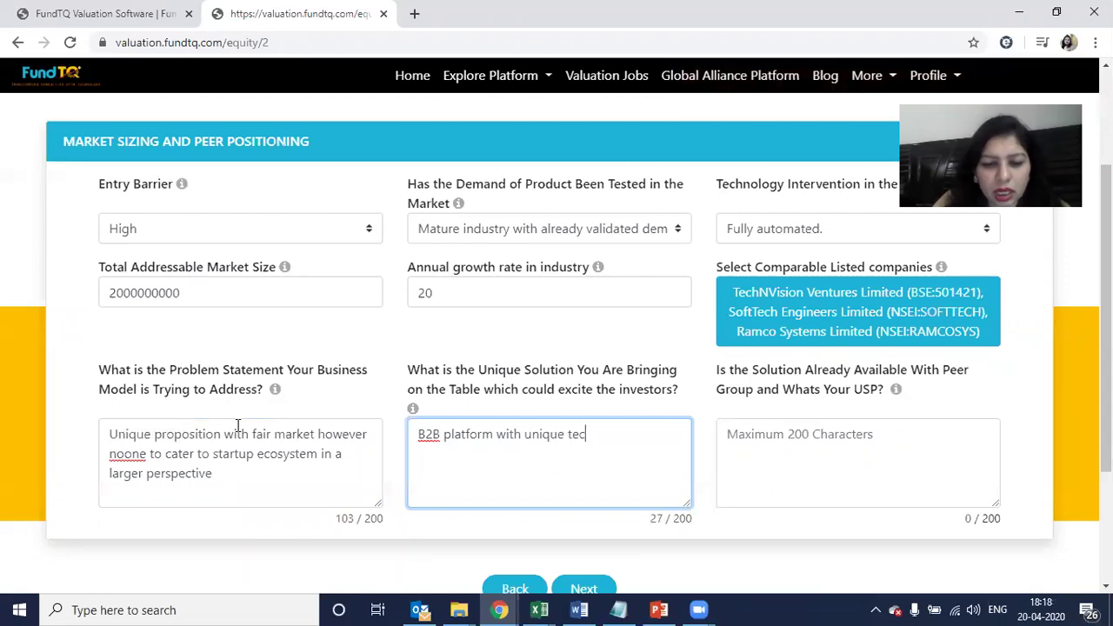
text(hnology prod)
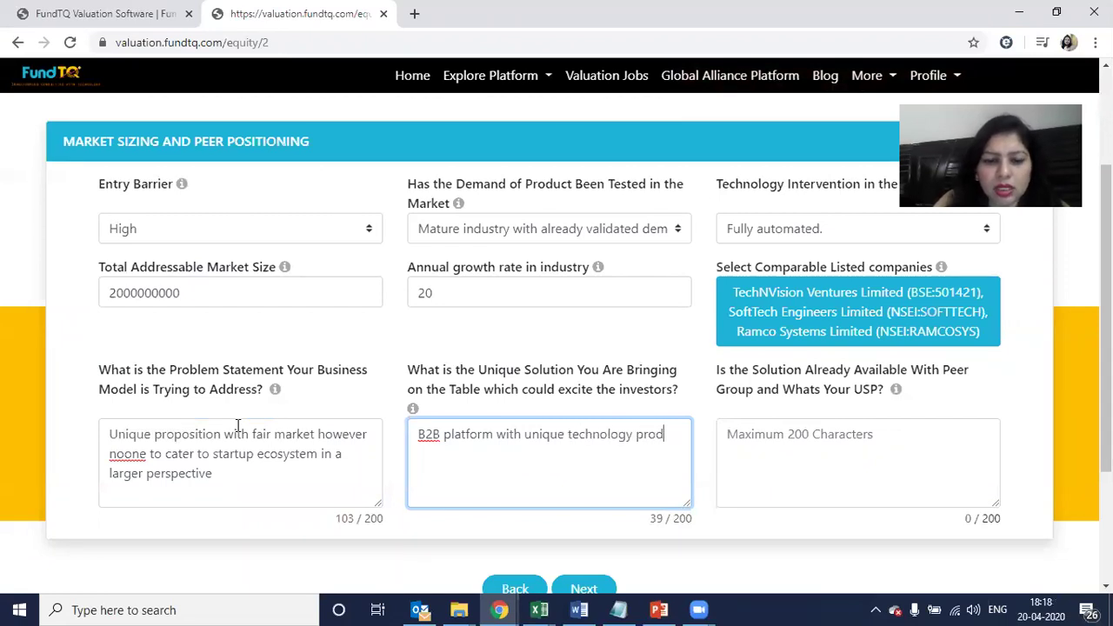
text(ucts and understan f)
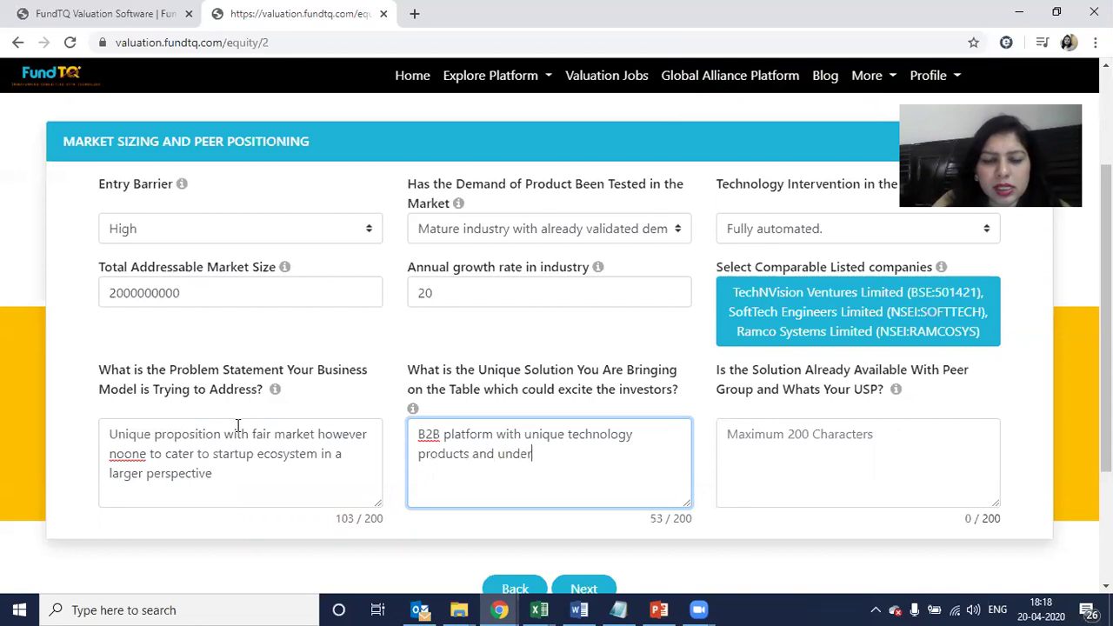
key(BackSpace)
text(d th)
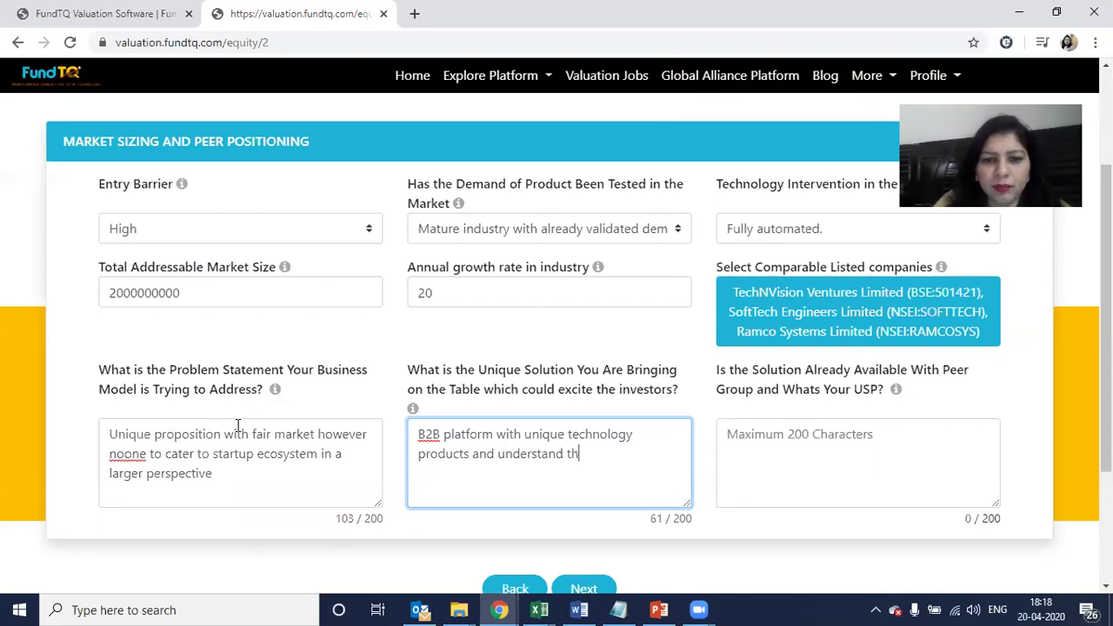
text(e pain aeas)
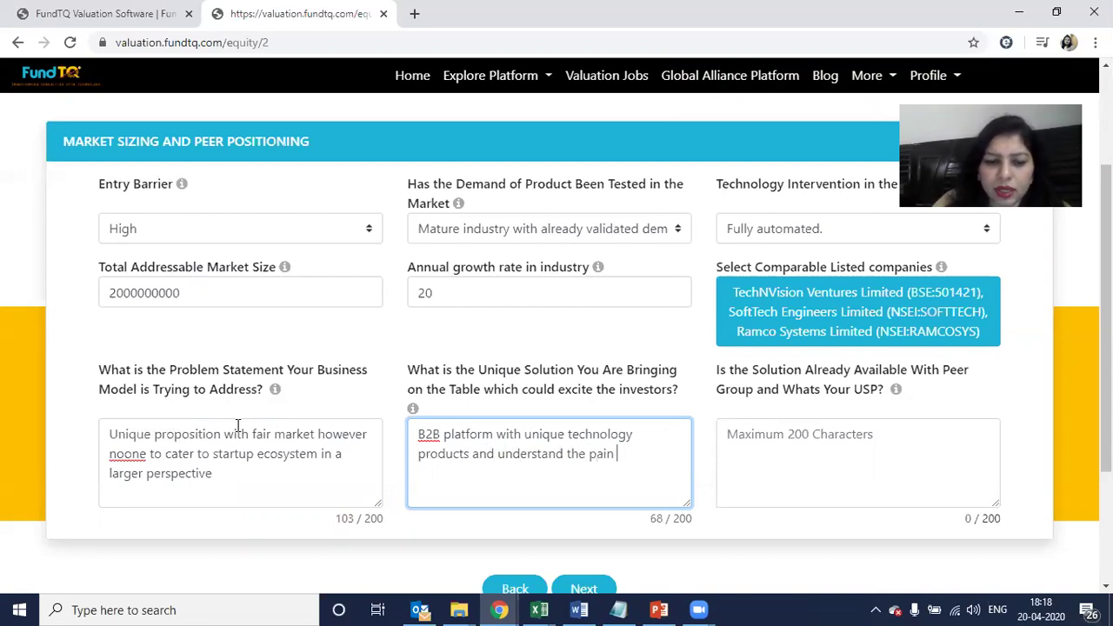
key(BackSpace)
key(BackSpace)
text(res)
key(BackSpace)
text(as o)
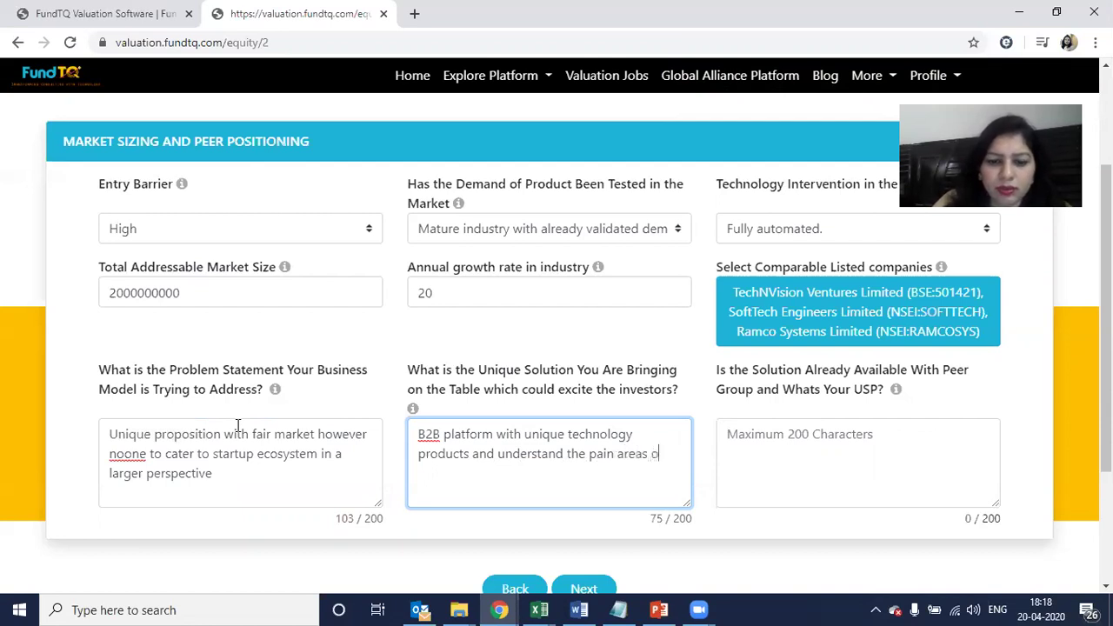
text(f founders)
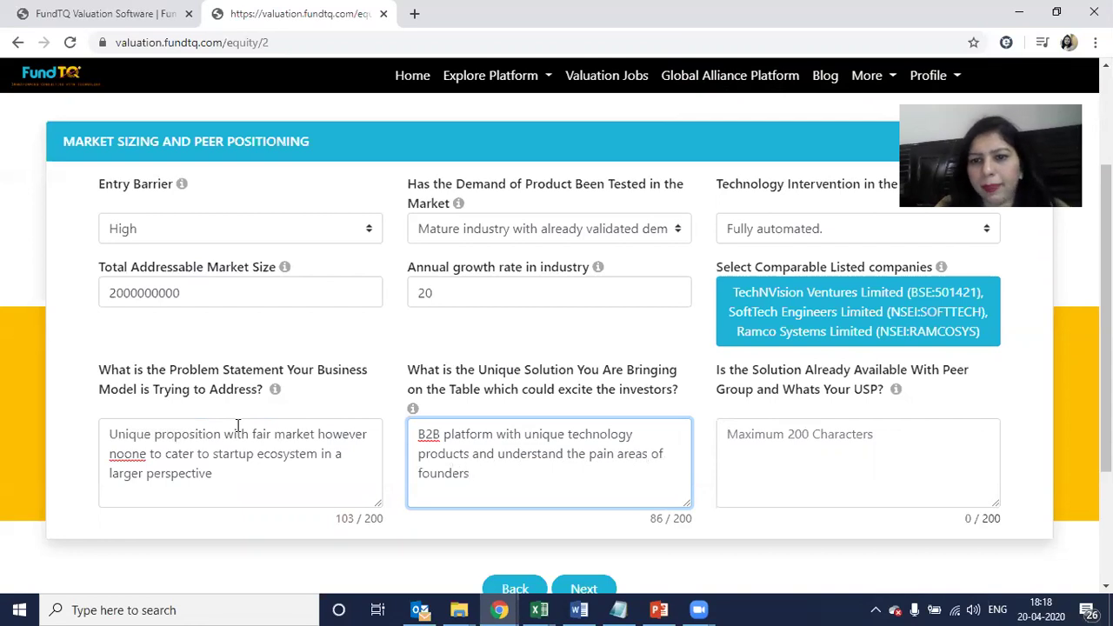
Answer the peer group and USP question with "No, FundTQ has a first mover advantage" and proceed to the financial and valuation details.
click(765, 426)
text(No the)
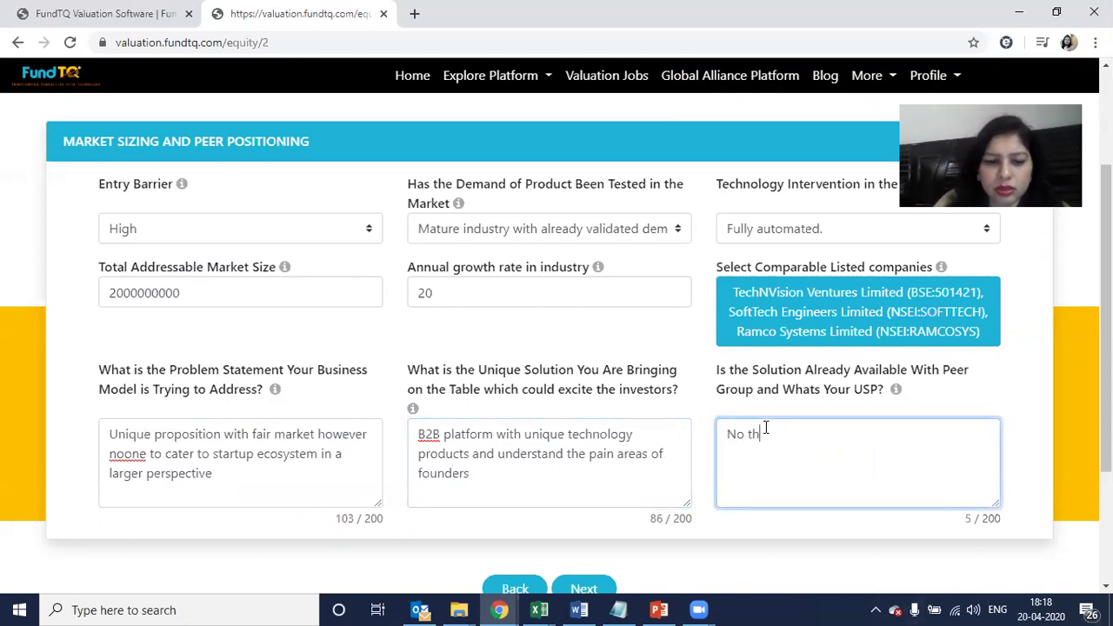
key(BackSpace)
key(BackSpace)
key(BackSpace)
text(it)
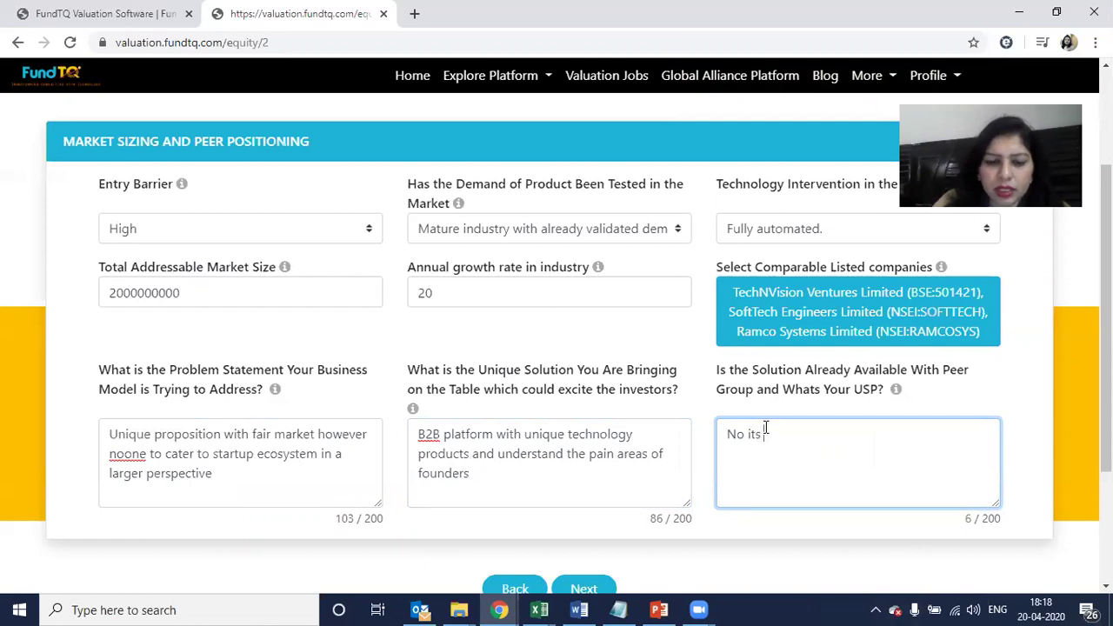
key(BackSpace)
text(, F)
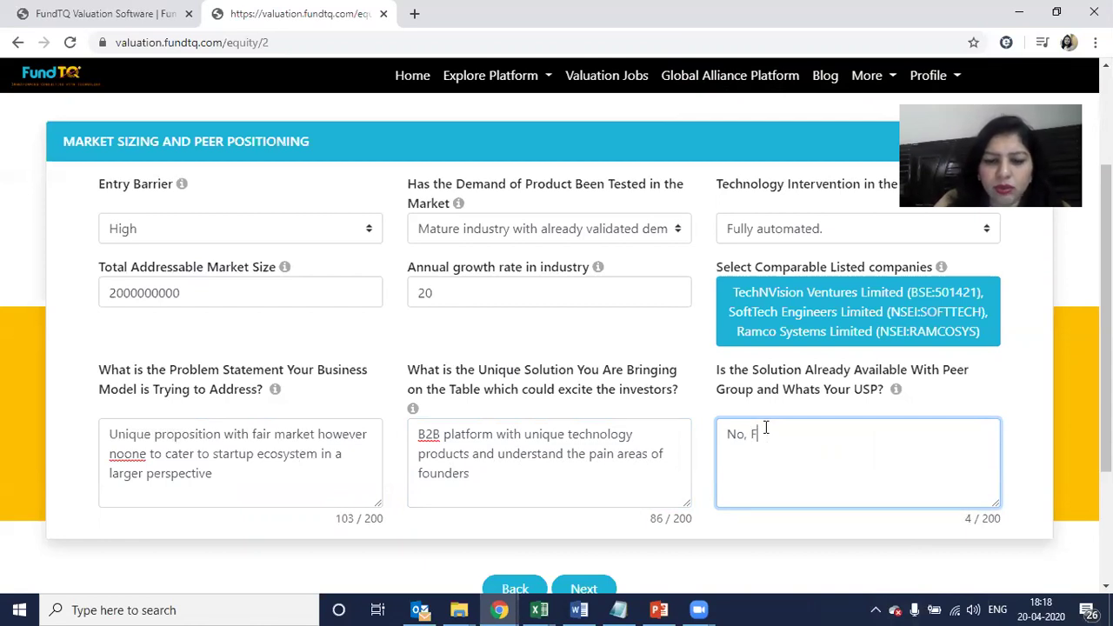
text(undTQ has a )
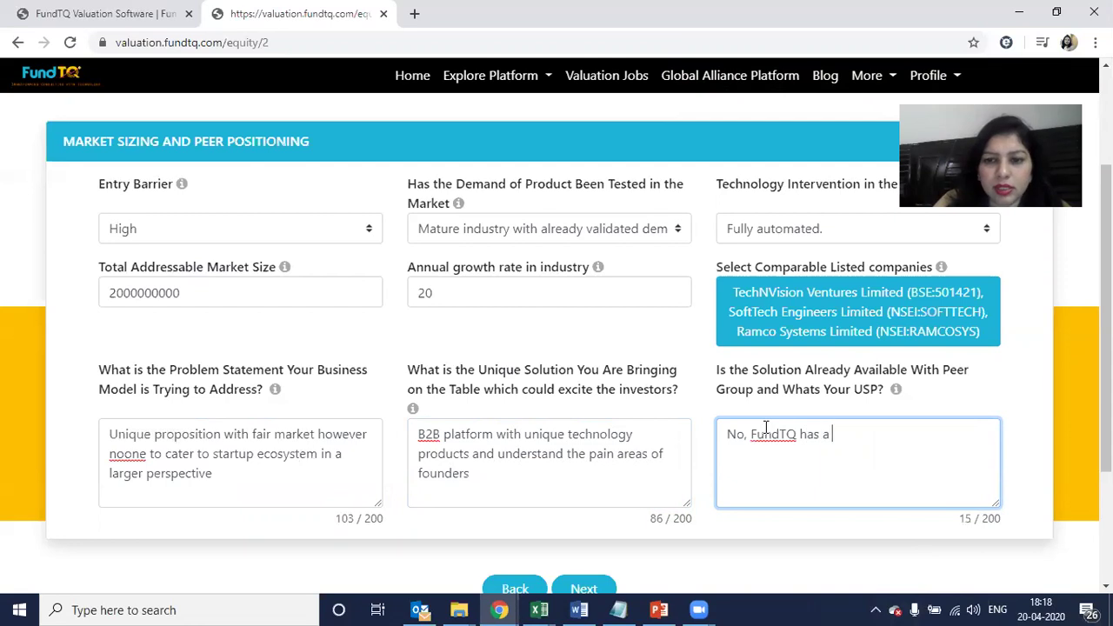
text(first mo)
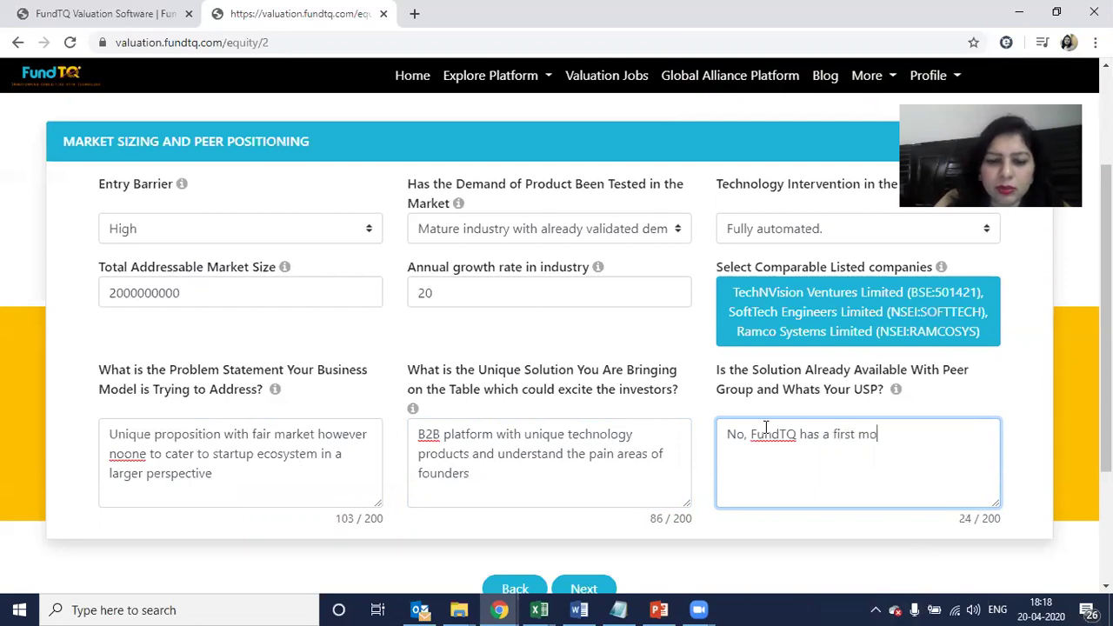
text(ver adv)
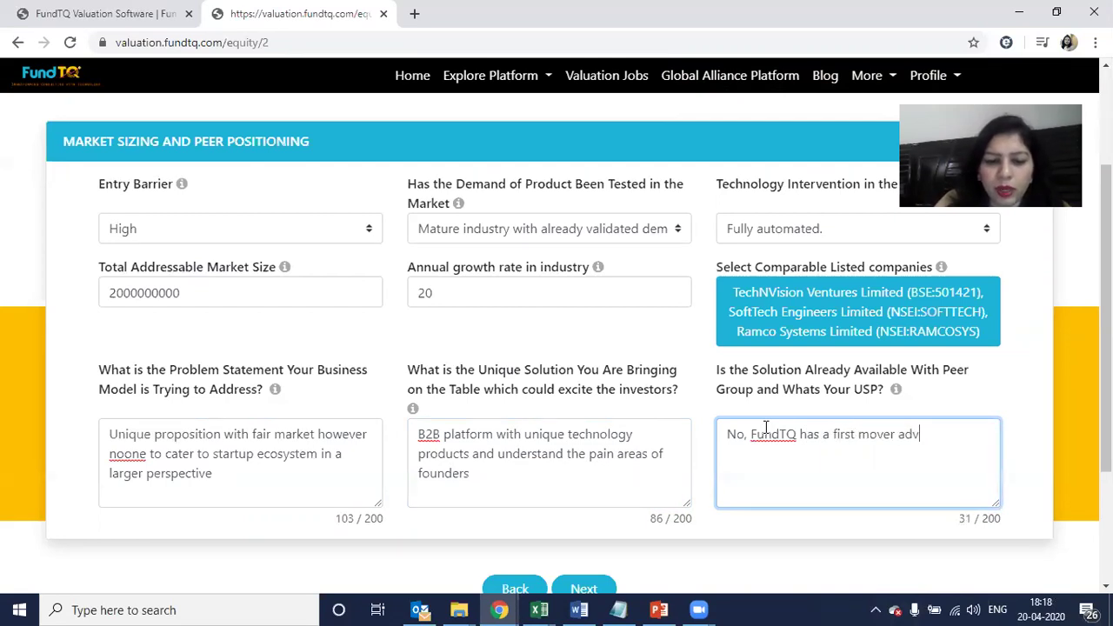
text(antage)
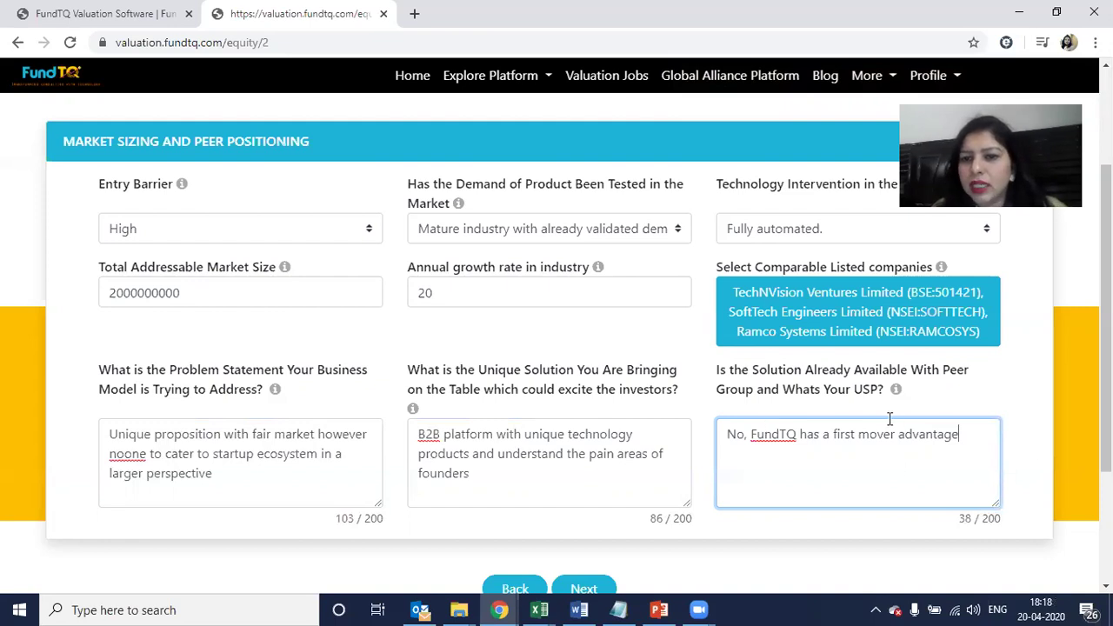
mouse_move(897, 389)
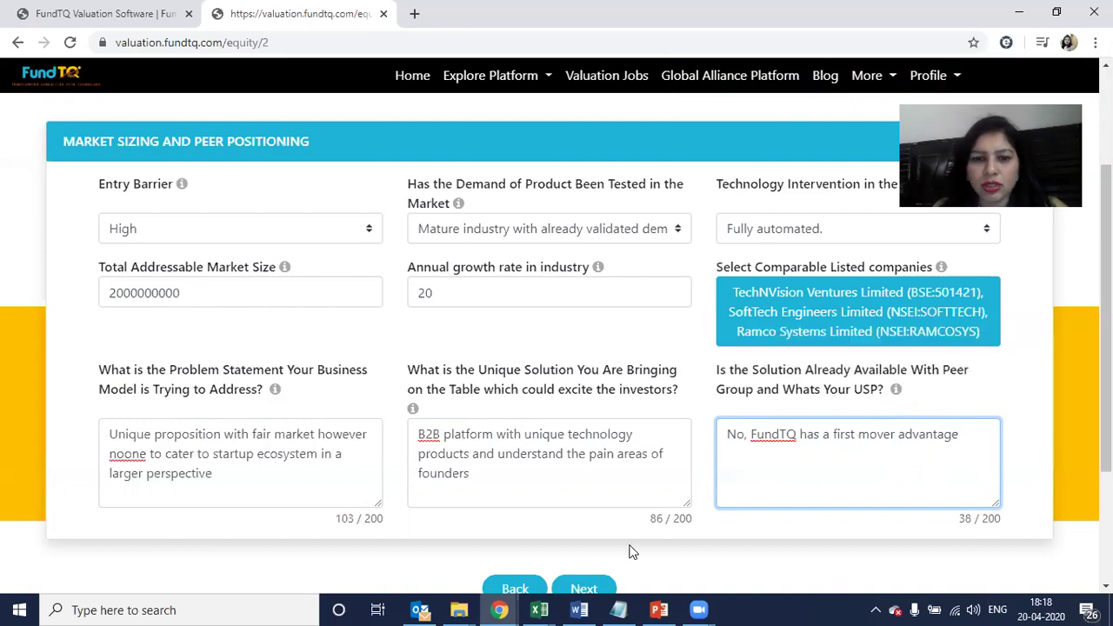
click(597, 587)
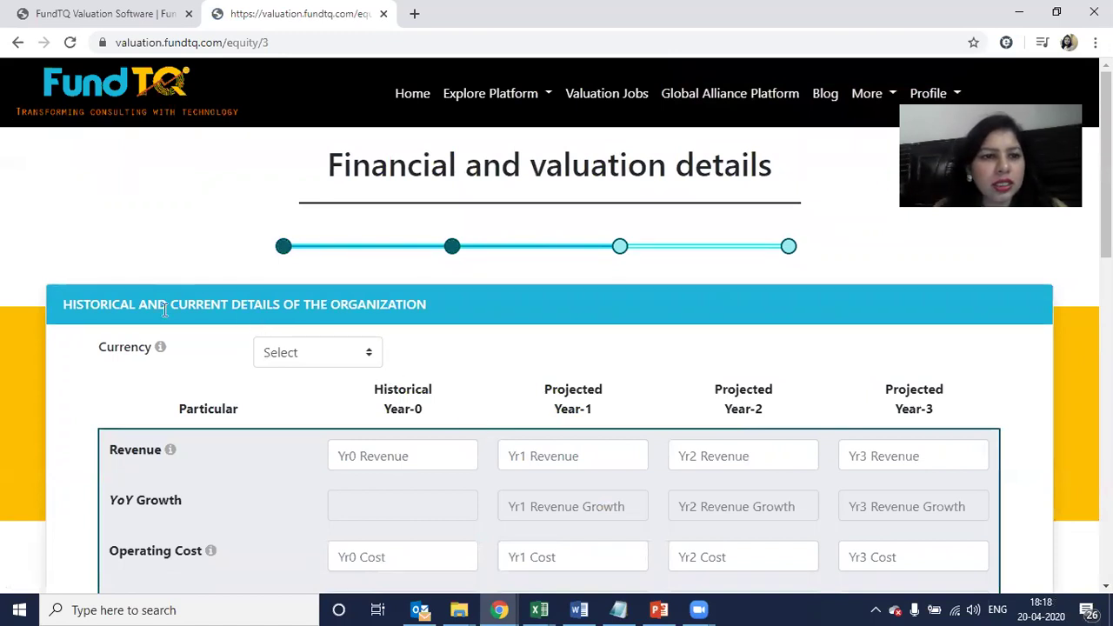
Set the currency for the organization's historical and current details to INR.
drag(169, 306, 268, 325)
click(292, 316)
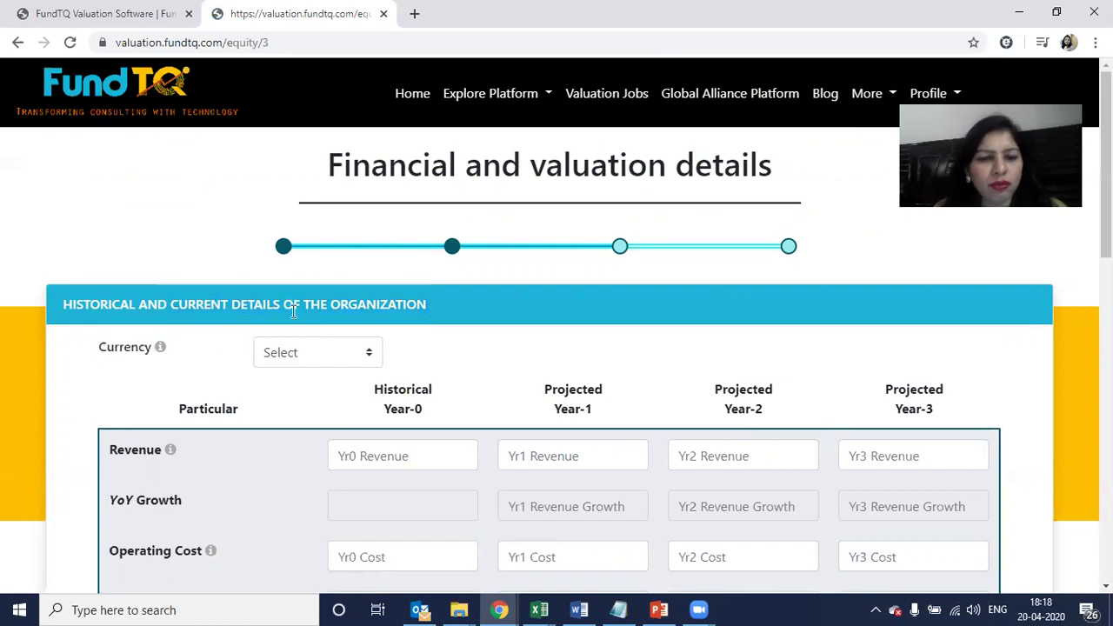
scroll(296, 327, down, 1)
click(277, 276)
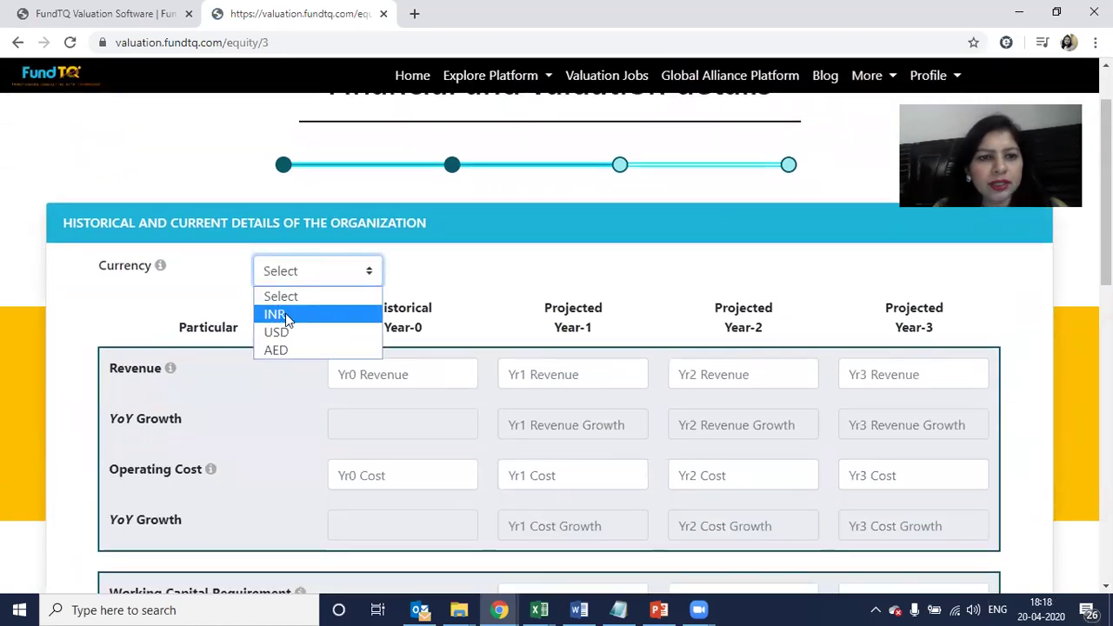
click(288, 315)
Enter revenue of 200000 for historical Year-0 and 20000000 for projected Year-1.
scroll(422, 293, down, 2)
click(392, 207)
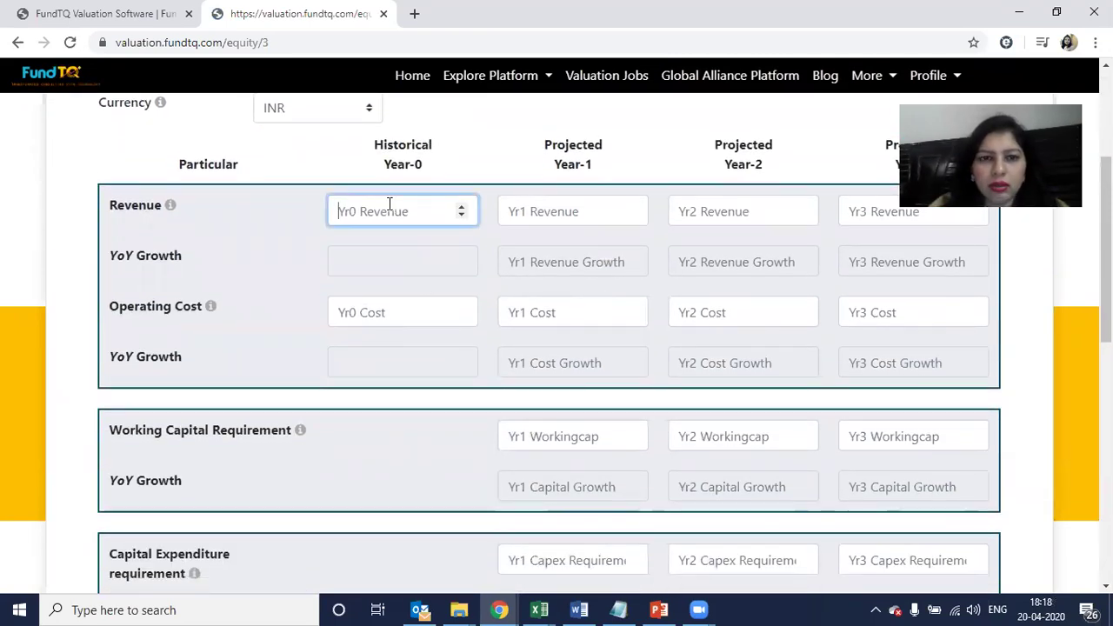
text(2000000)
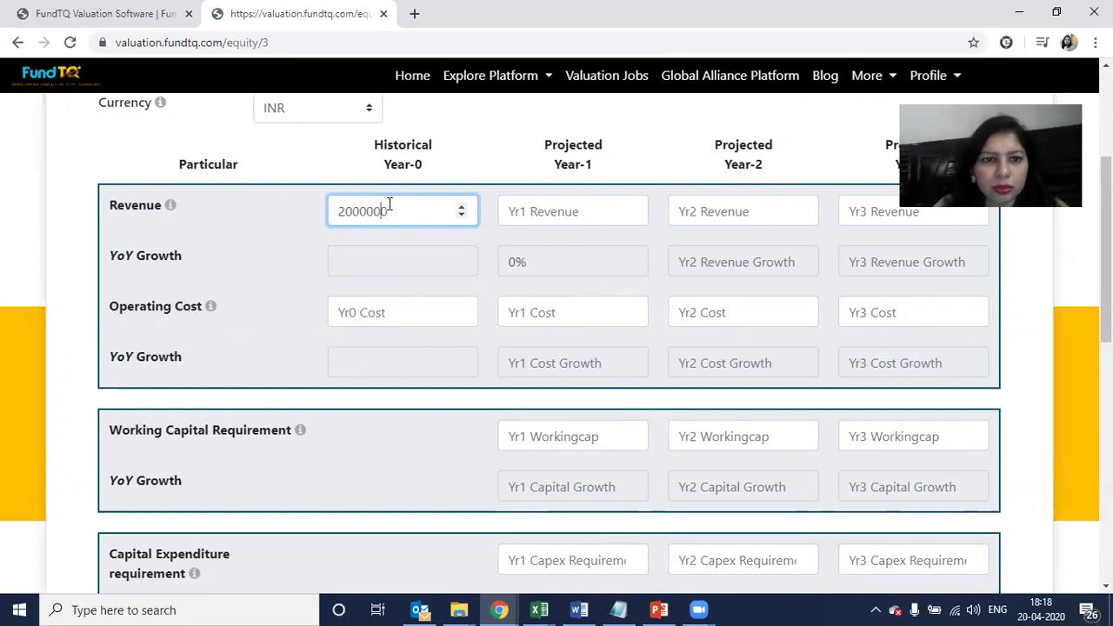
key(BackSpace)
key(Tab)
key(shift+Tab)
key(ctrl+c)
key(Tab)
key(ctrl+v)
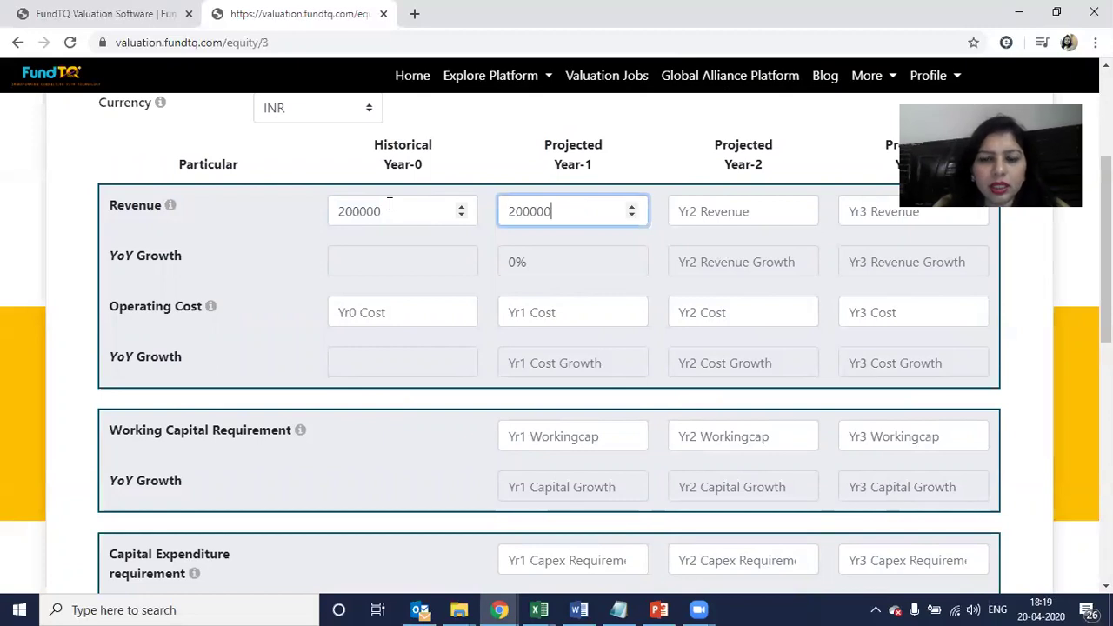
text(000)
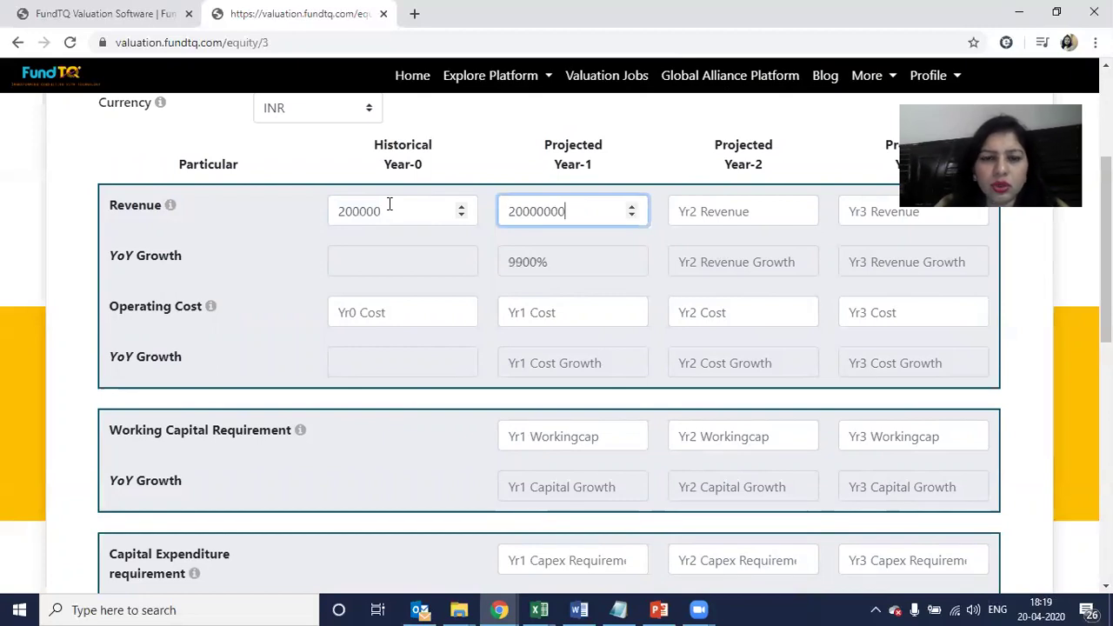
key(Tab)
key(ctrl+v)
text(00)
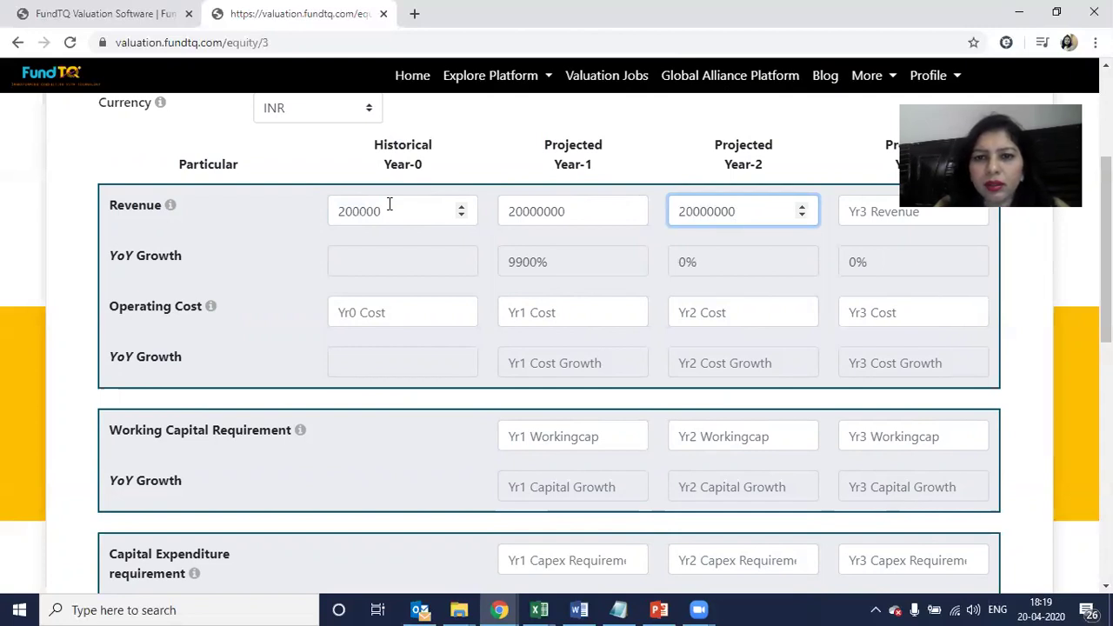
text(00)
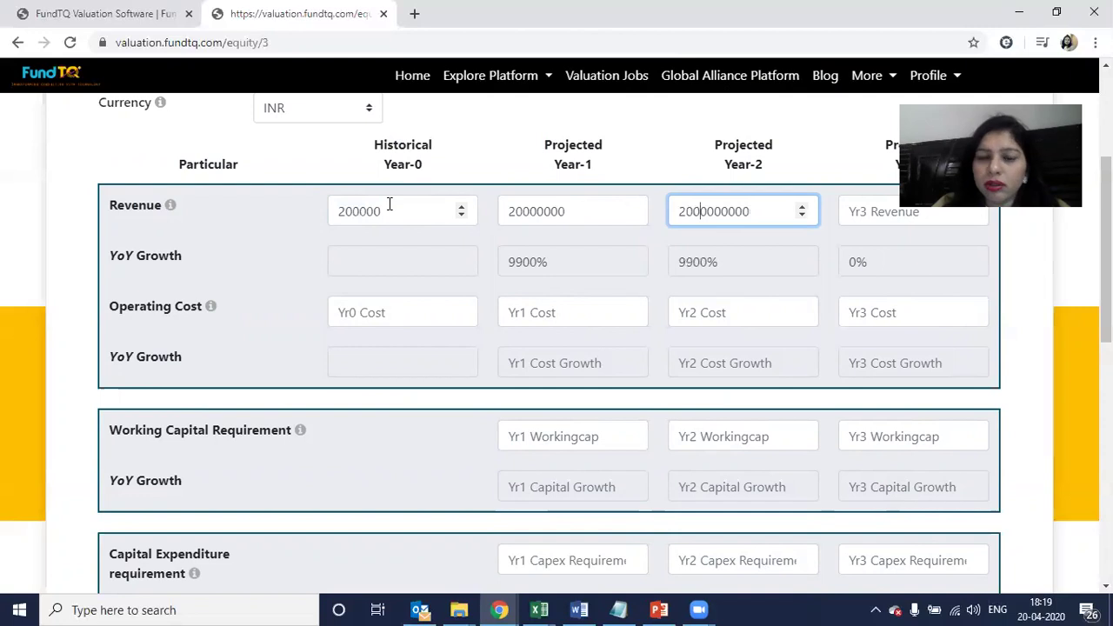
key(ctrl+a)
key(Tab)
key(ctrl+v)
key(Home)
key(Delete)
text(5)
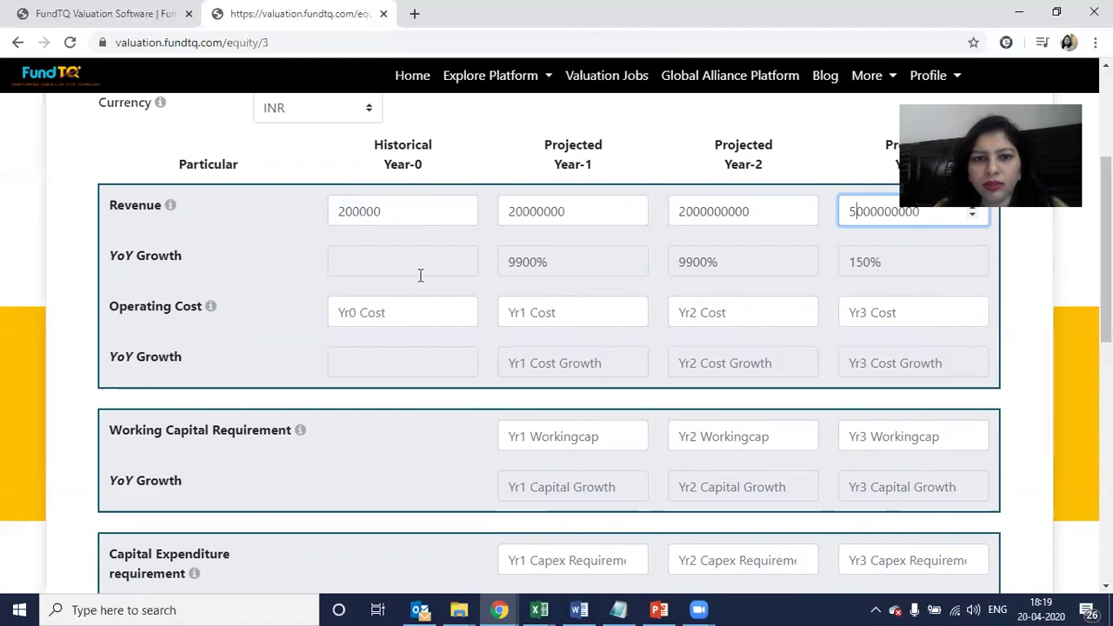
Enter an operating cost of 300000 for historical Year-0.
click(426, 318)
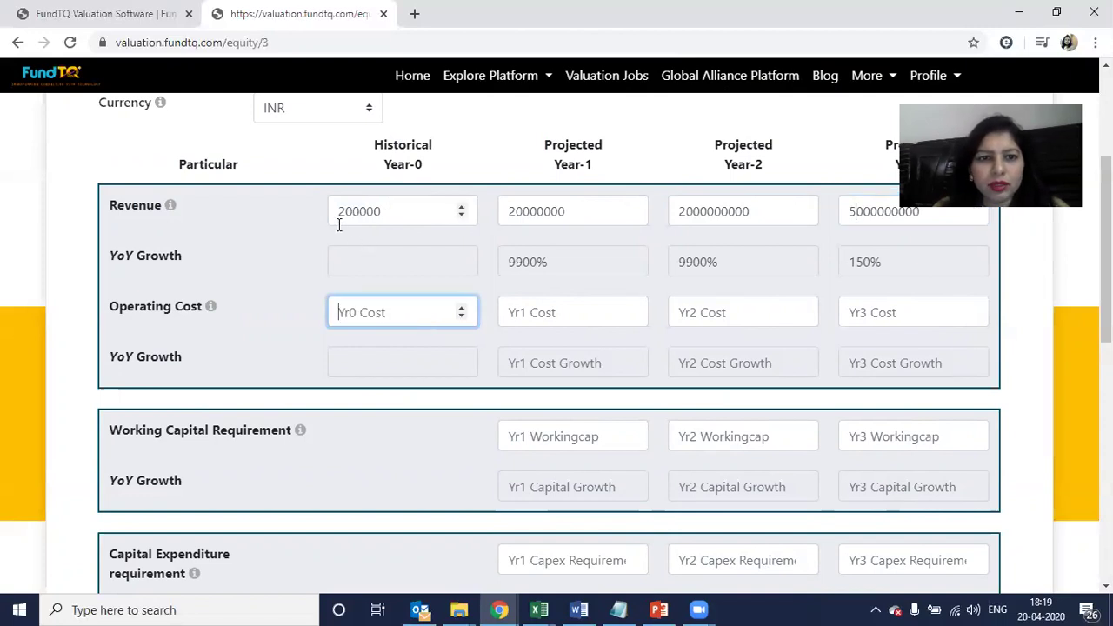
double_click(390, 214)
click(399, 318)
key(ctrl+v)
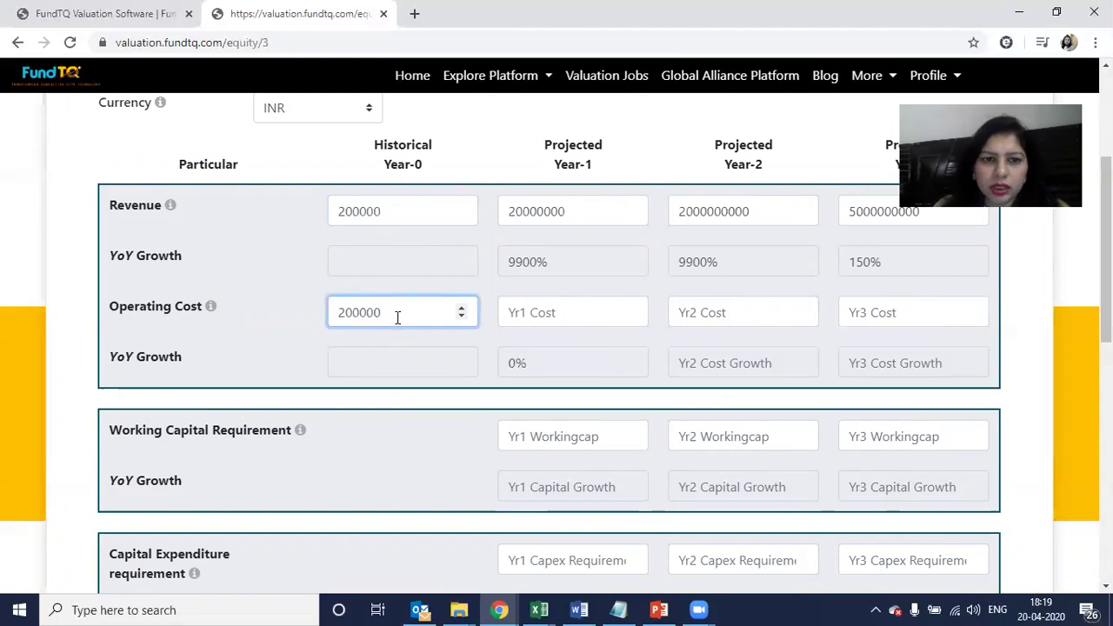
key(BackSpace)
text(3)
key(Tab)
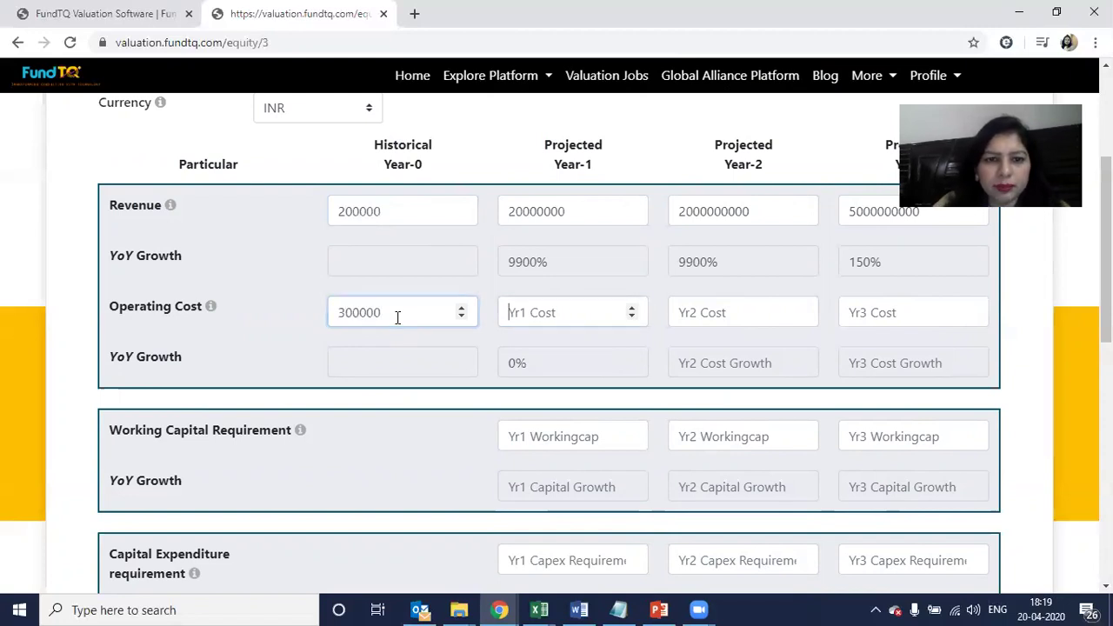
Enter an operating cost of 10000000 for projected Year-1.
key(ctrl+v)
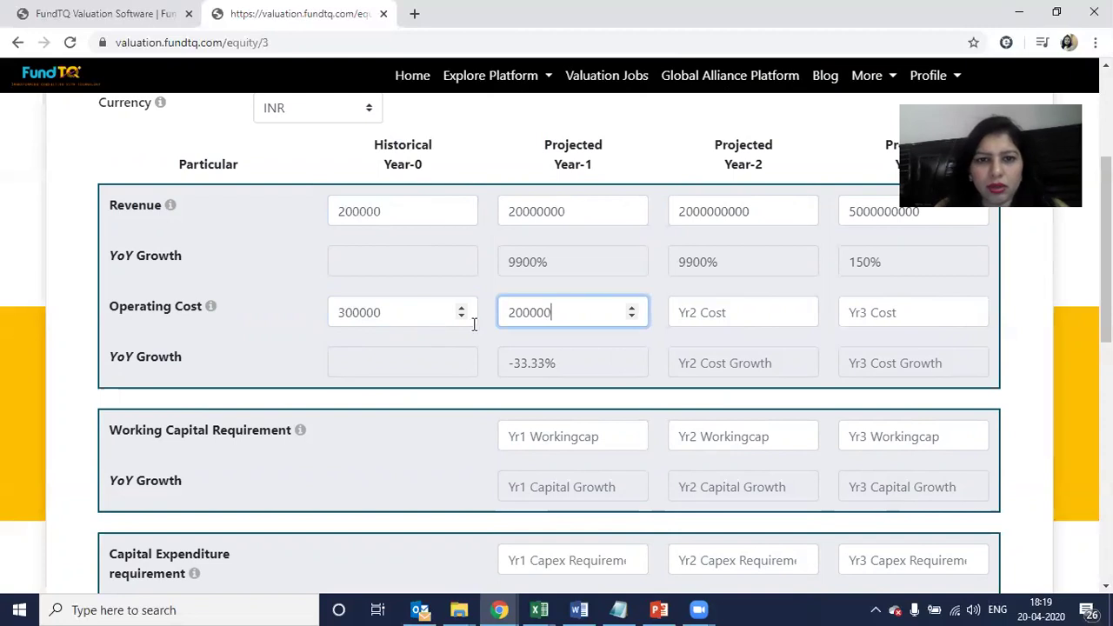
click(514, 315)
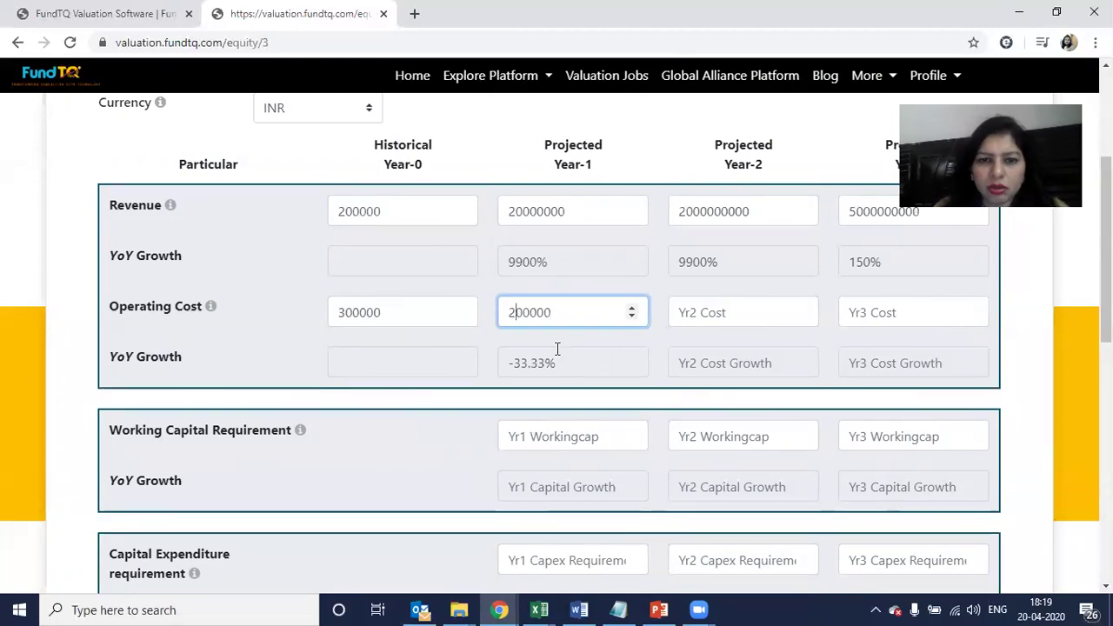
text(0)
key(Left)
key(BackSpace)
text(1)
key(Right)
key(Right)
key(Right)
key(Right)
key(Right)
key(Right)
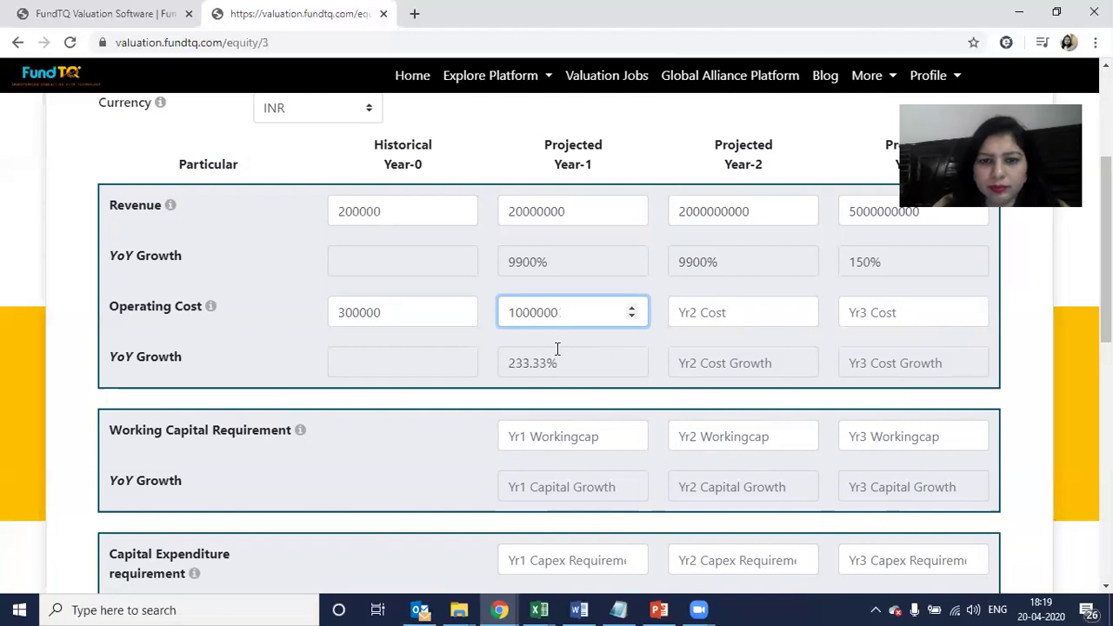
text(0)
Enter an operating cost of 200000000 for projected Year-2, reusing the Year-1 figure as a base.
key(ctrl+a)
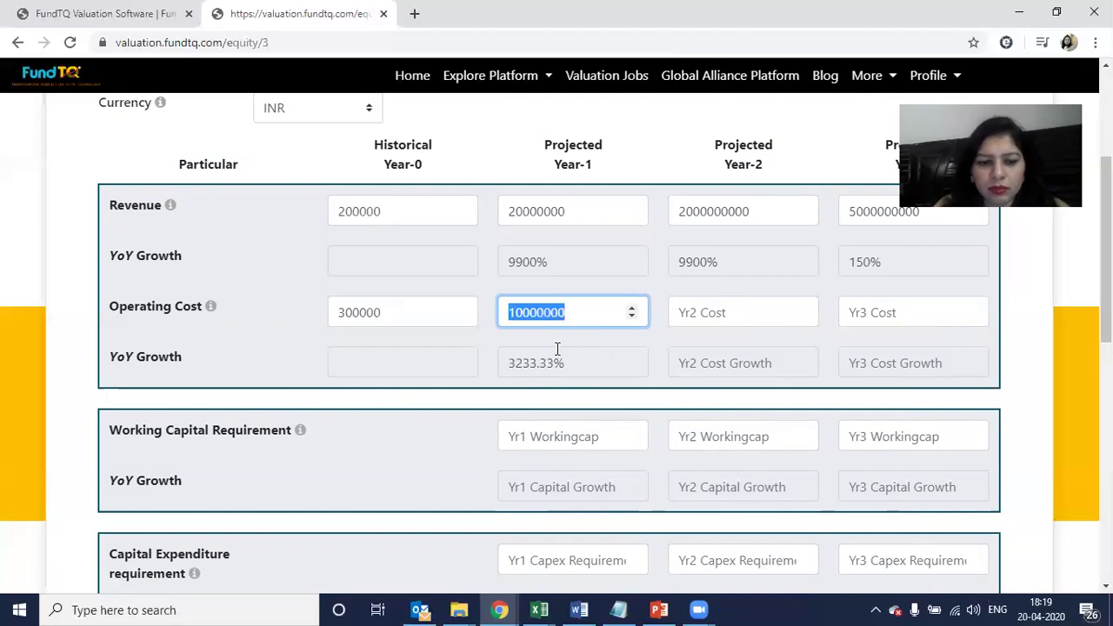
key(Tab)
key(ctrl+v)
key(Home)
key(Delete)
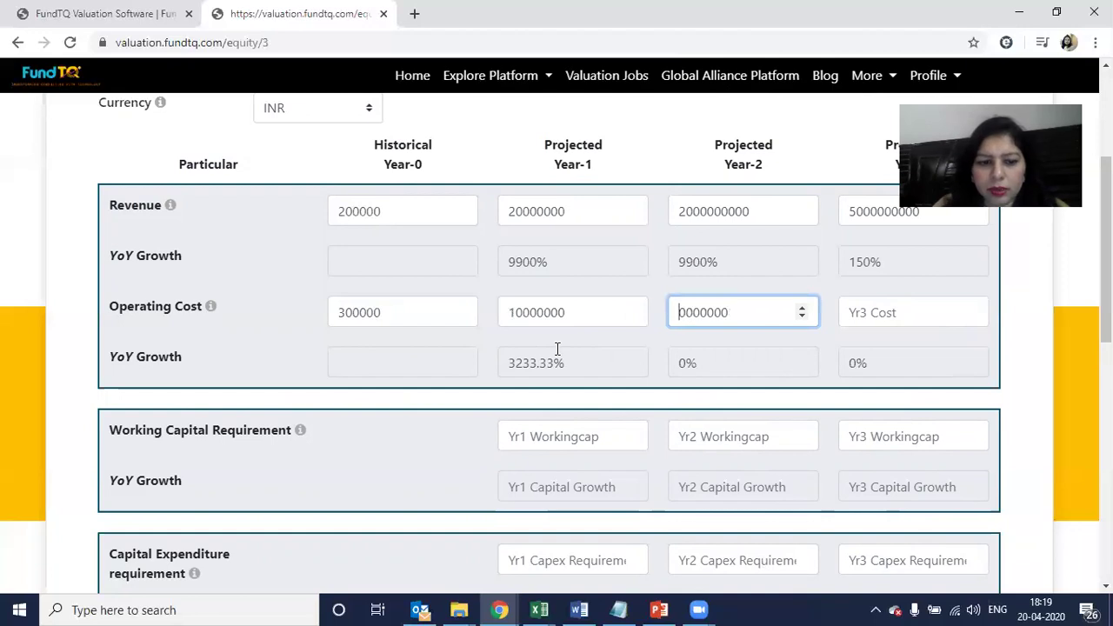
text(20)
key(Right)
key(Right)
key(Right)
key(Right)
key(Right)
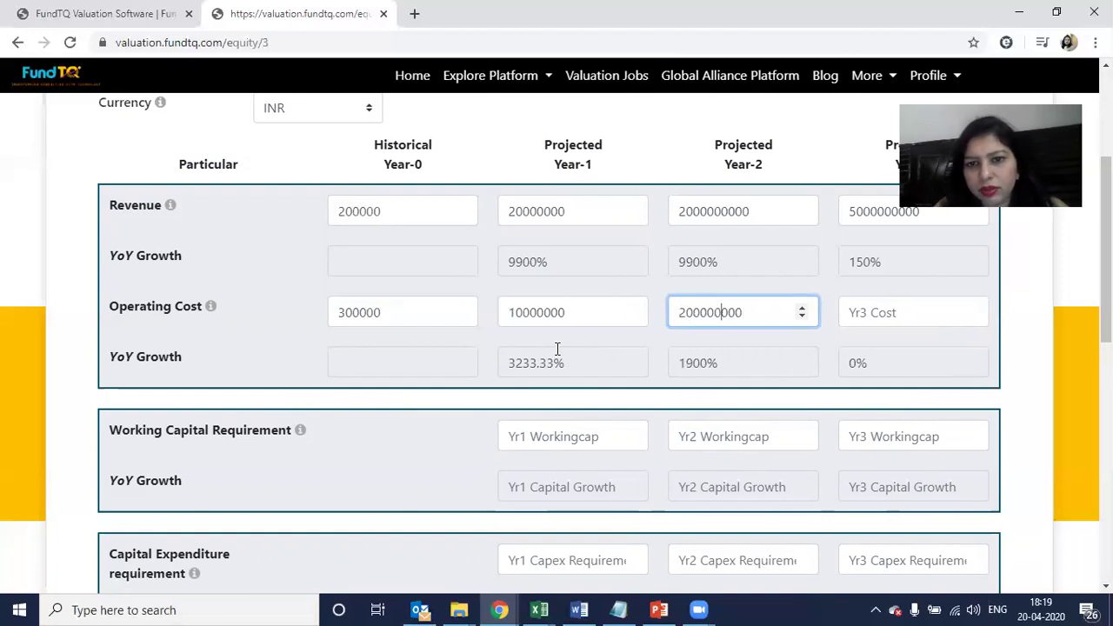
Enter an operating cost of 400000000 for projected Year-3, reusing the Year-2 figure as a base.
key(Tab)
key(ctrl+v)
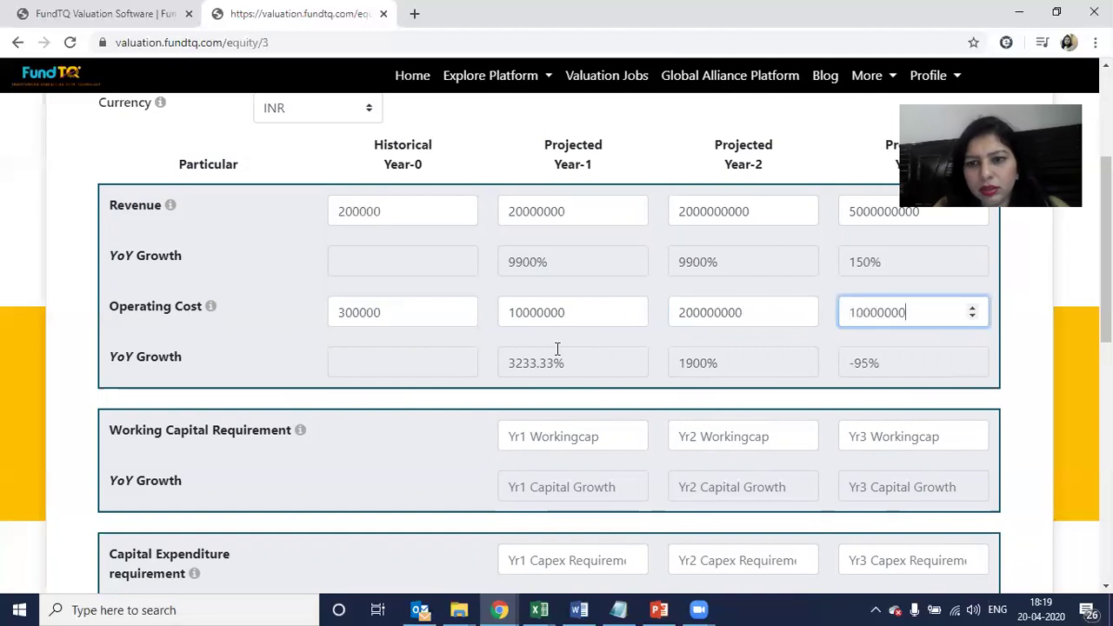
key(shift+Tab)
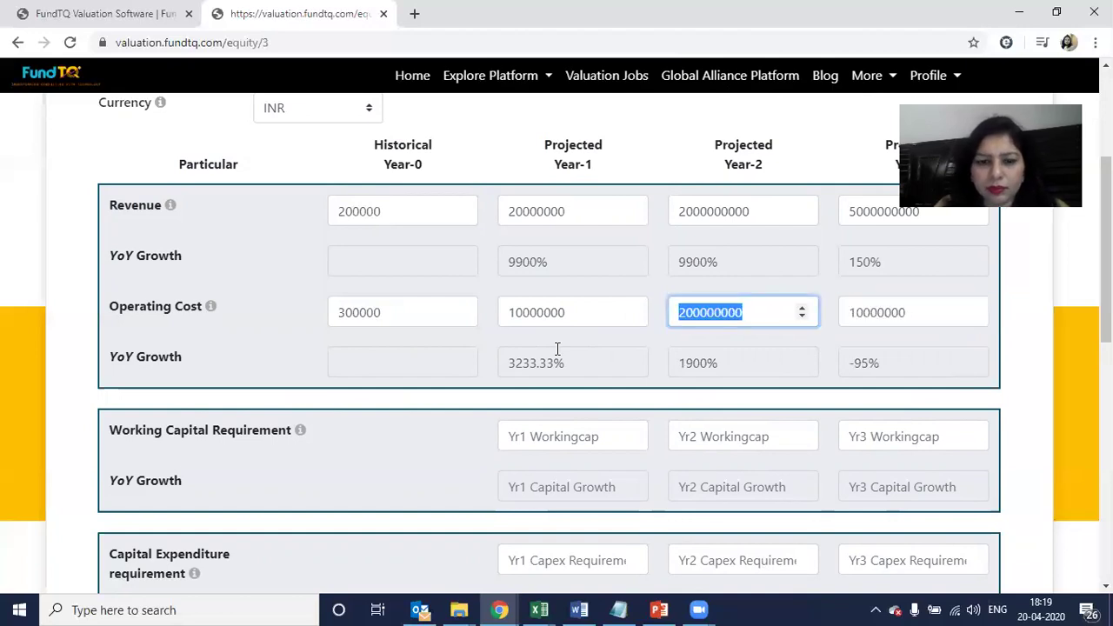
key(Tab)
key(ctrl+v)
key(Home)
key(Right)
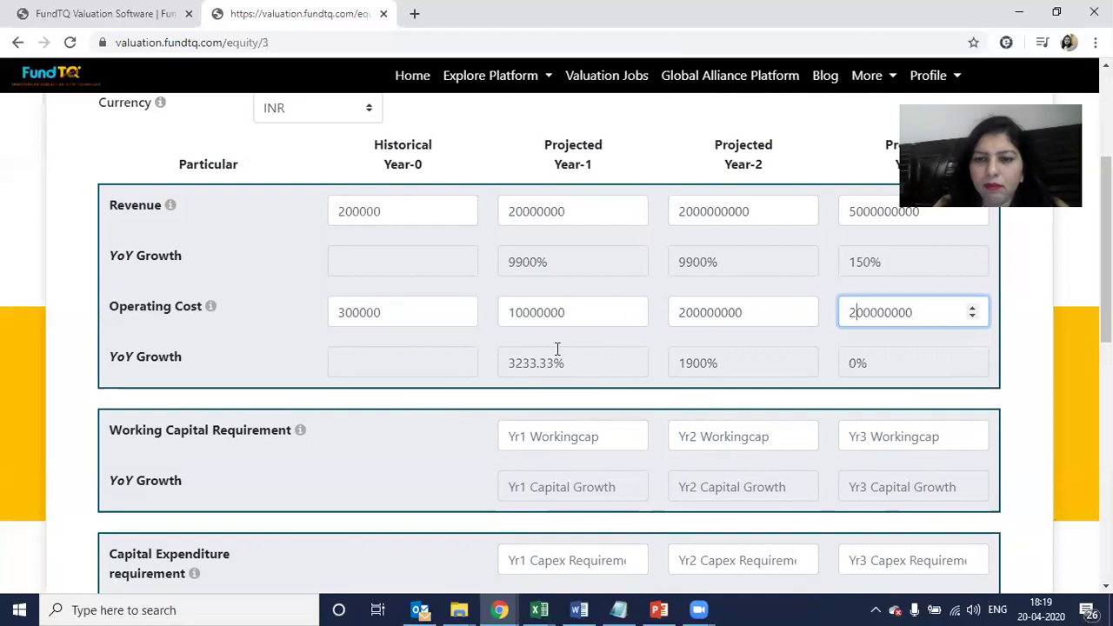
key(BackSpace)
text(4)
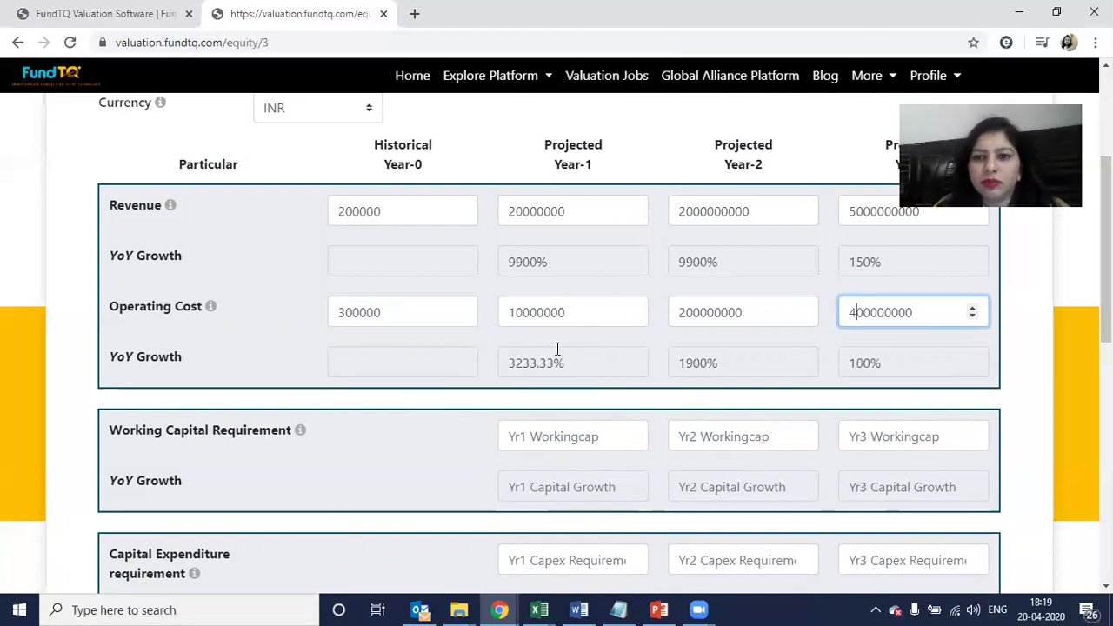
click(588, 340)
Enter a working capital requirement of 200000 for Year-1 and 250000 for Year-2.
scroll(587, 309, down, 2)
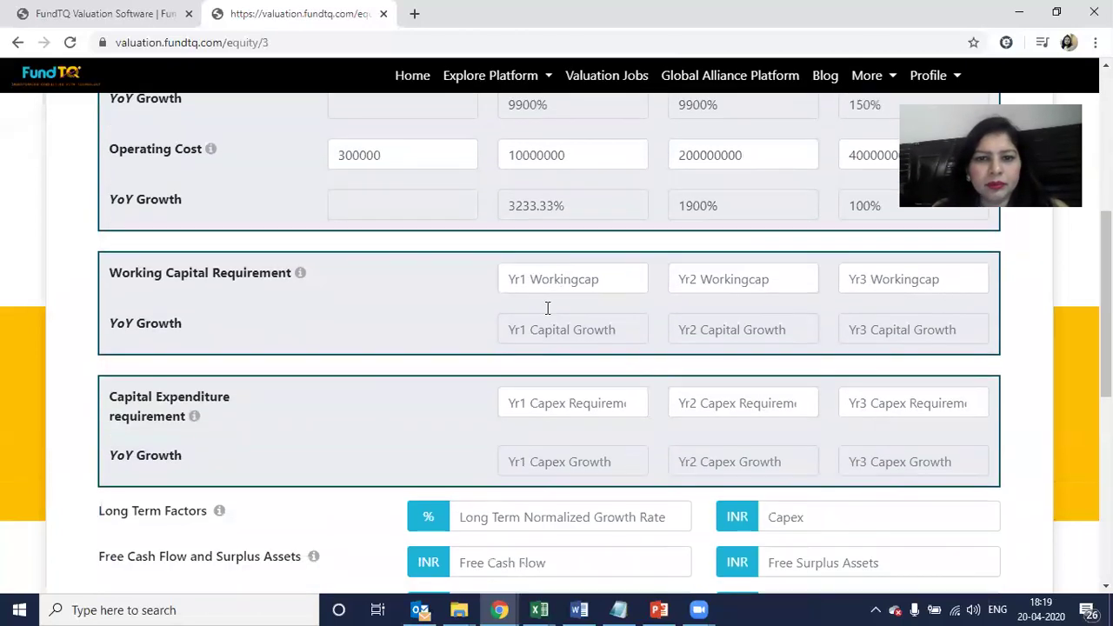
click(542, 275)
text(20000)
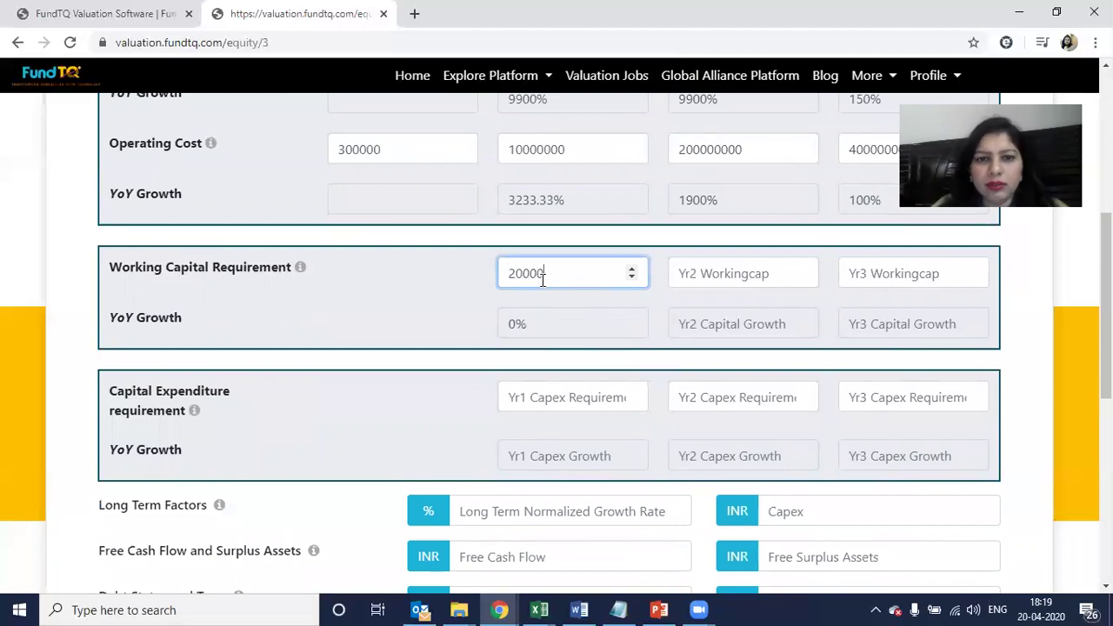
key(ctrl+a)
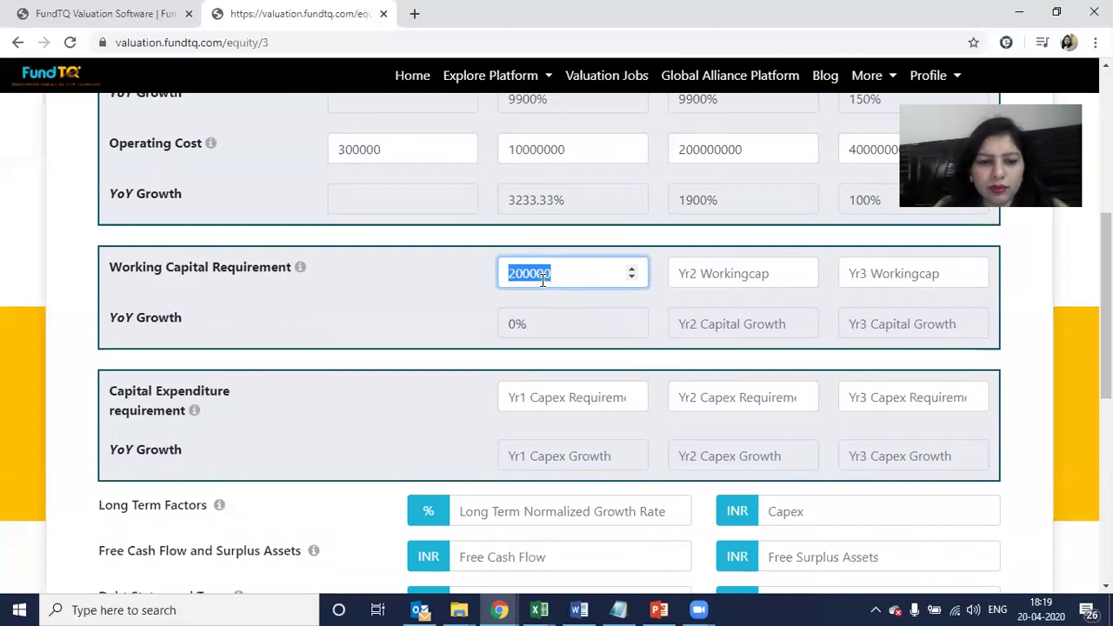
key(ctrl+c)
key(Tab)
key(ctrl+v)
key(Left)
key(Left)
key(Left)
key(Left)
key(BackSpace)
text(5)
Enter a working capital requirement of 300000 for projected Year-3.
key(Tab)
key(ctrl+v)
key(Left)
key(Left)
key(Left)
key(Left)
key(Left)
key(BackSpace)
text(3)
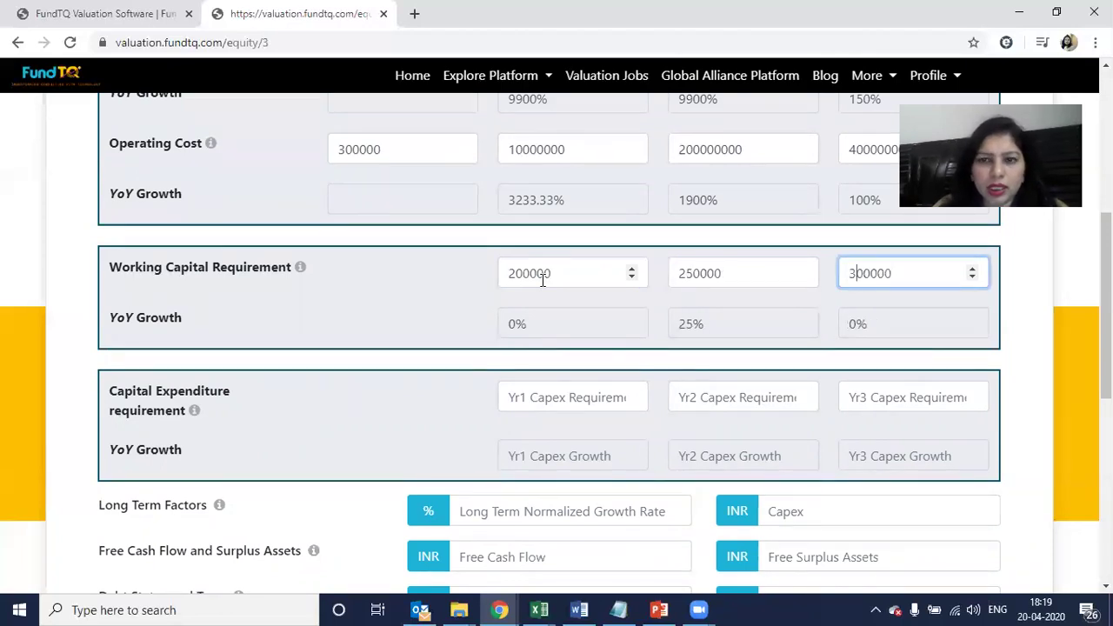
Enter a capital expenditure requirement of 300000 for both projected Year-1 and Year-2.
click(543, 391)
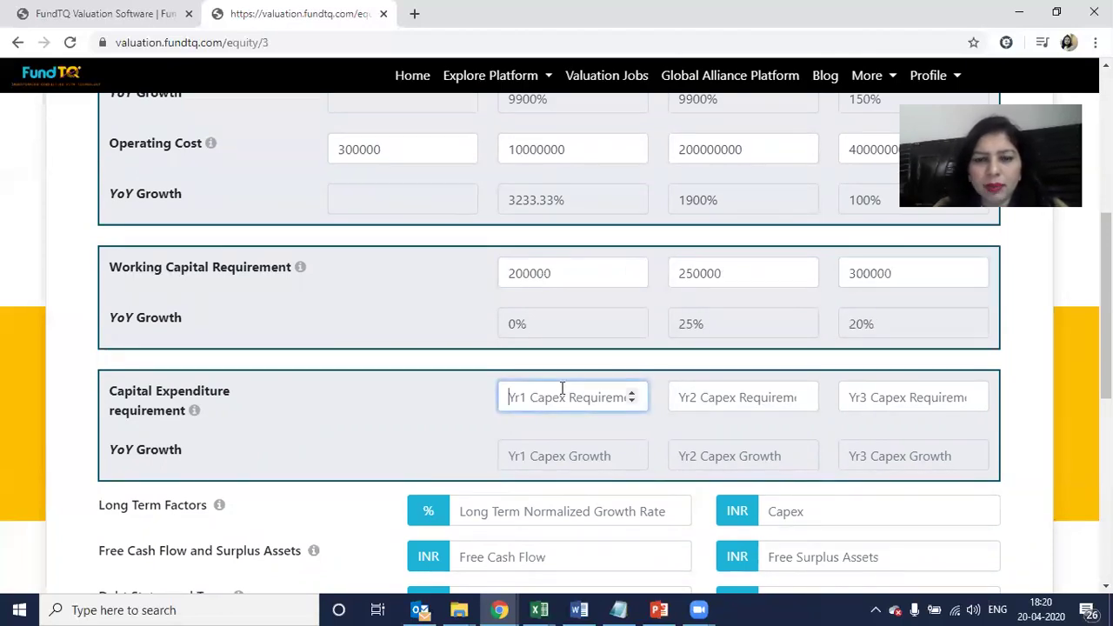
scroll(551, 382, down, 1)
key(ctrl+v)
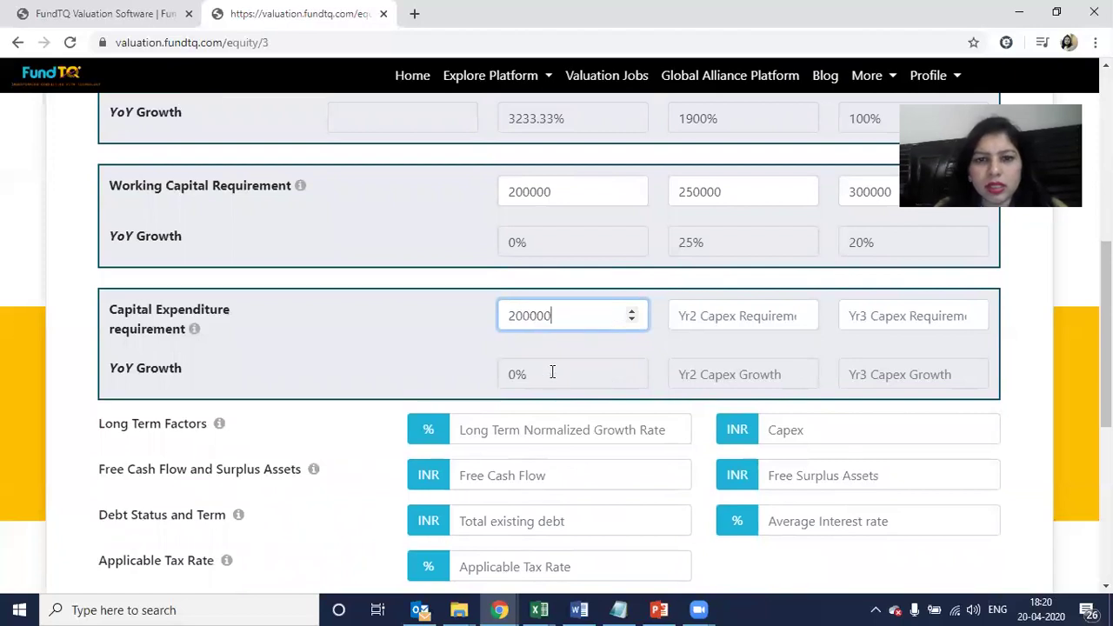
key(BackSpace)
text(3)
key(Tab)
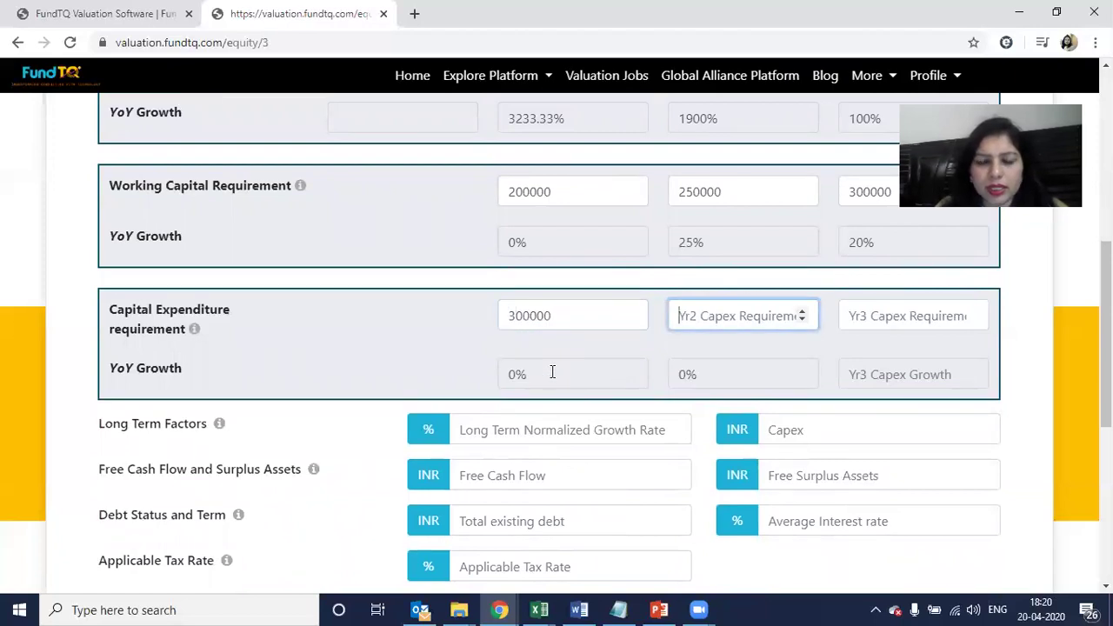
key(ctrl+v)
key(Delete)
text(3)
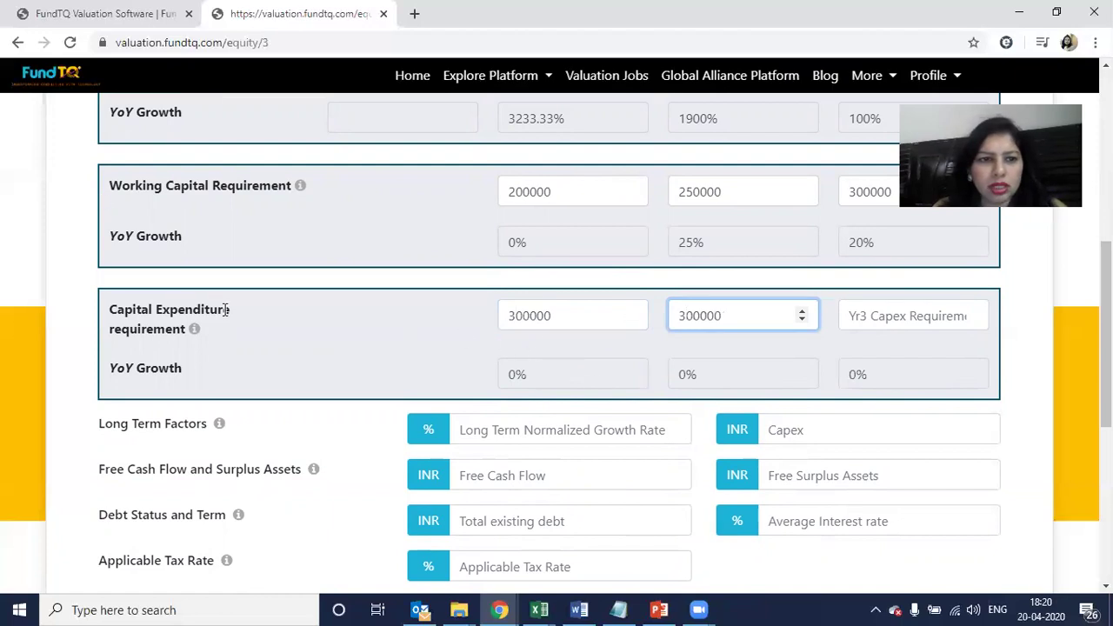
Check the explanation of the capital expenditure requirement and enter 400000 for projected Year-3.
mouse_move(194, 331)
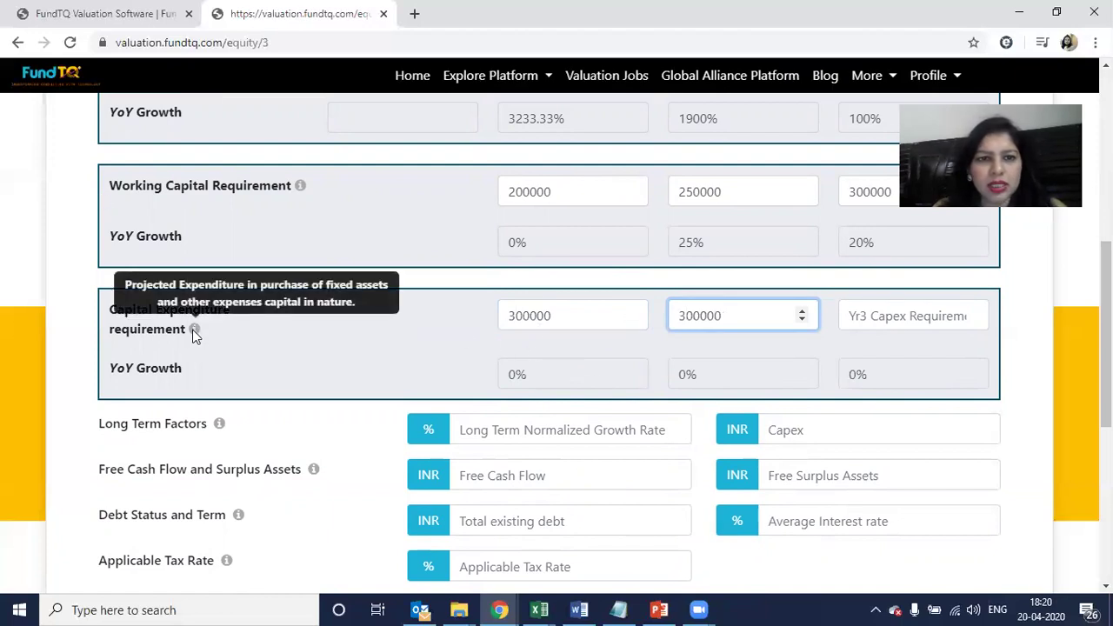
click(874, 316)
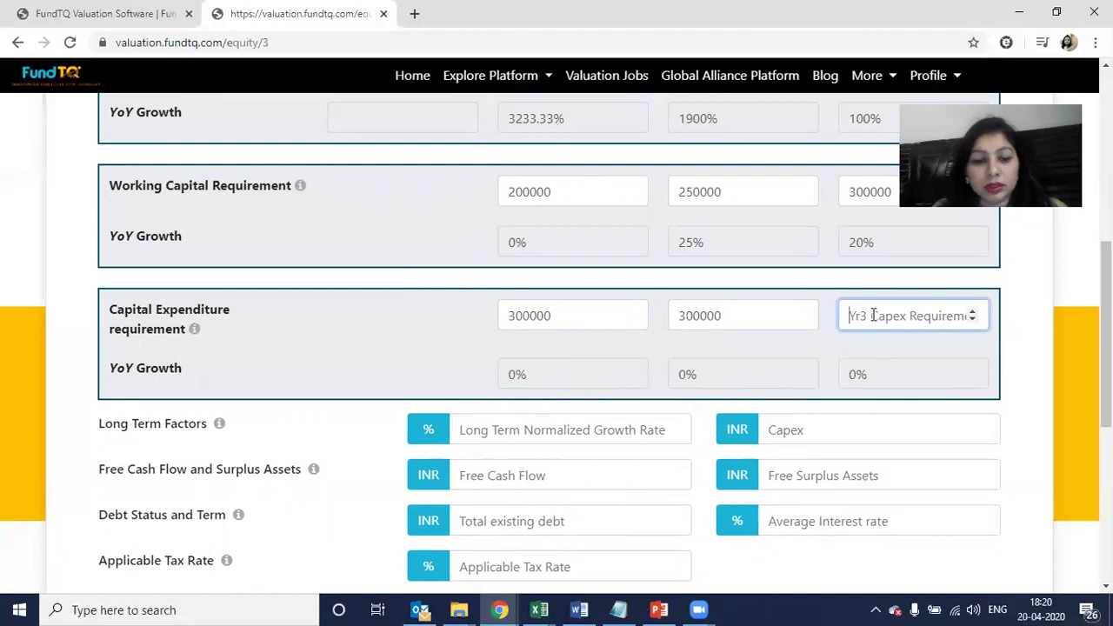
key(ctrl+v)
click(859, 316)
key(BackSpace)
text(4)
Set the long term normalized growth rate to 10% and the long term capex to INR 100000.
scroll(804, 351, down, 1)
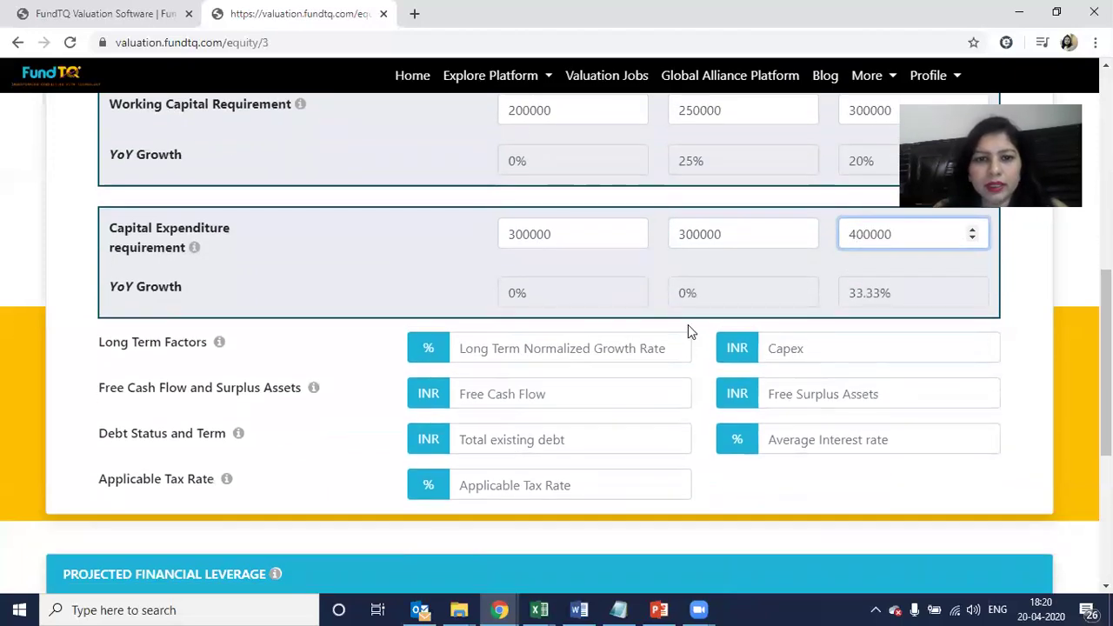
click(634, 348)
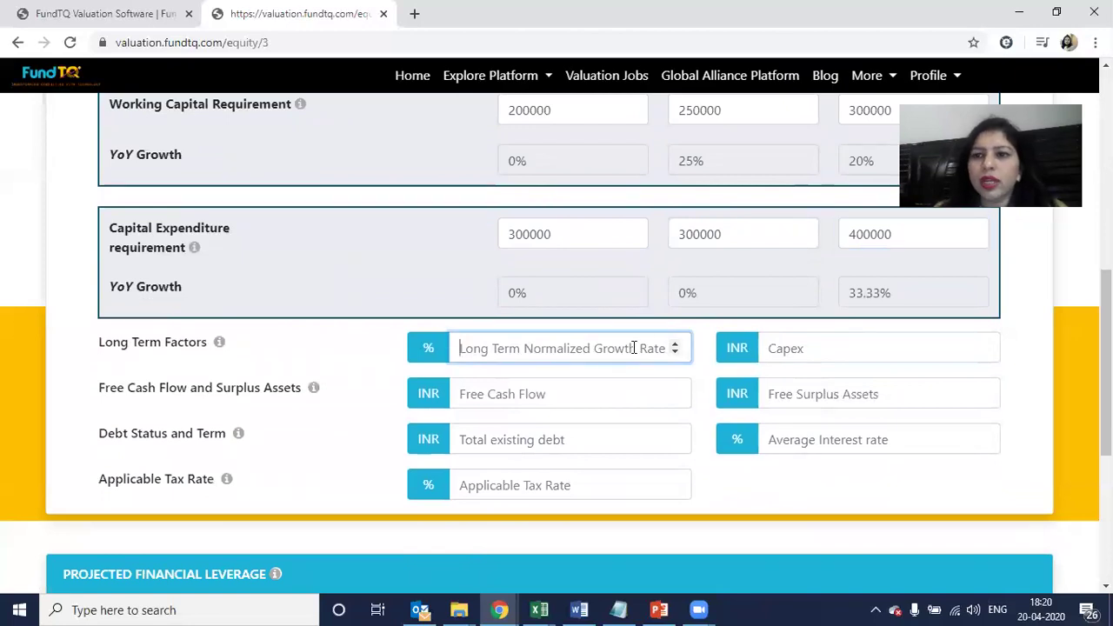
mouse_move(222, 343)
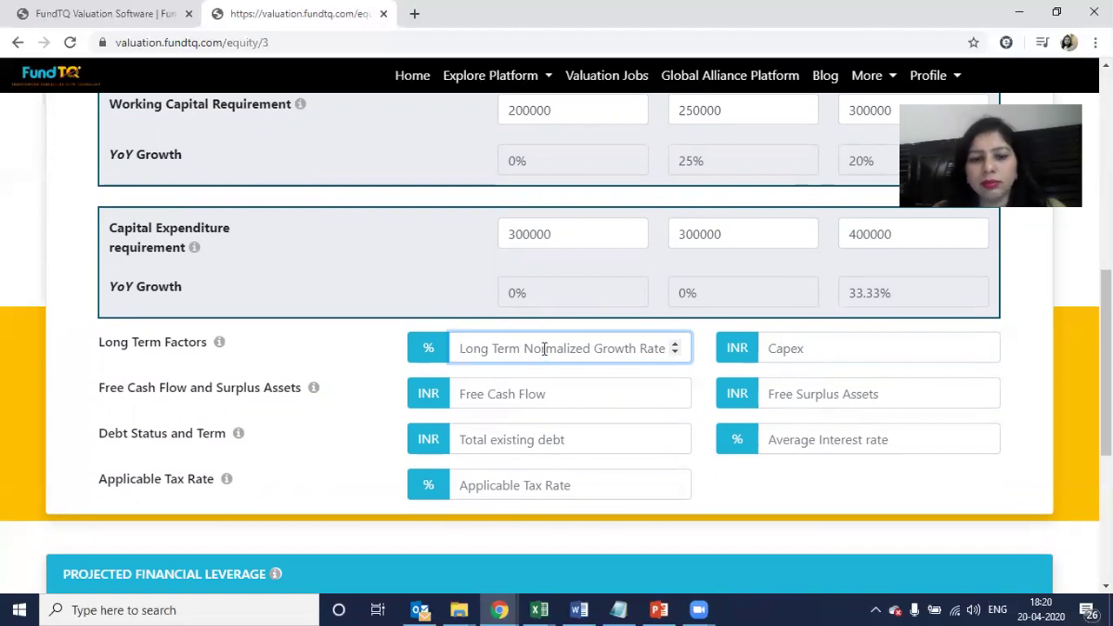
text(10)
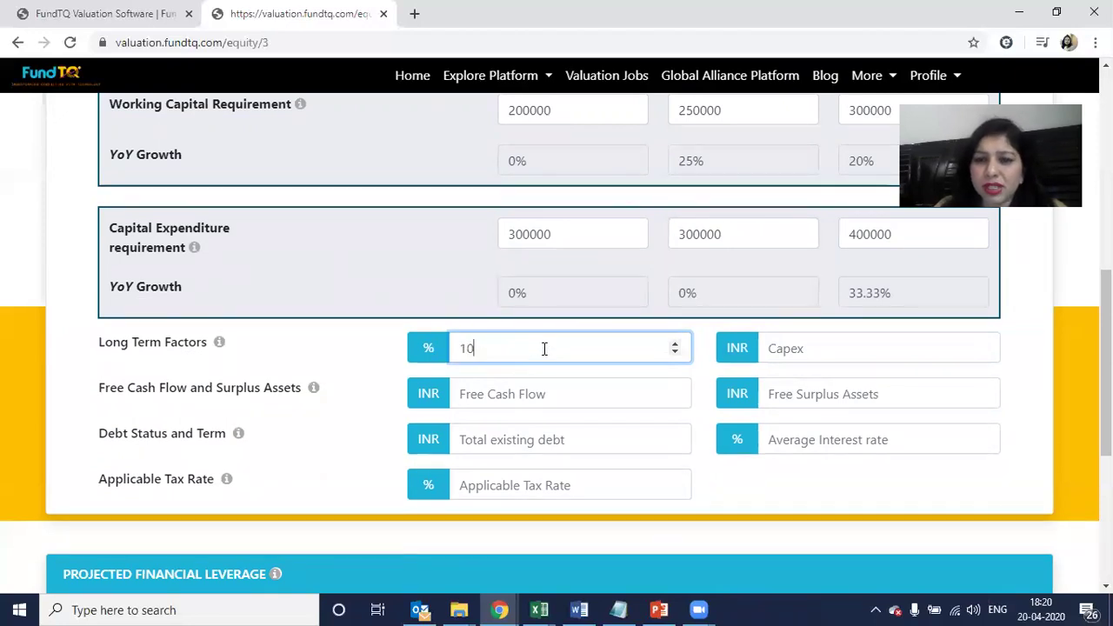
key(Tab)
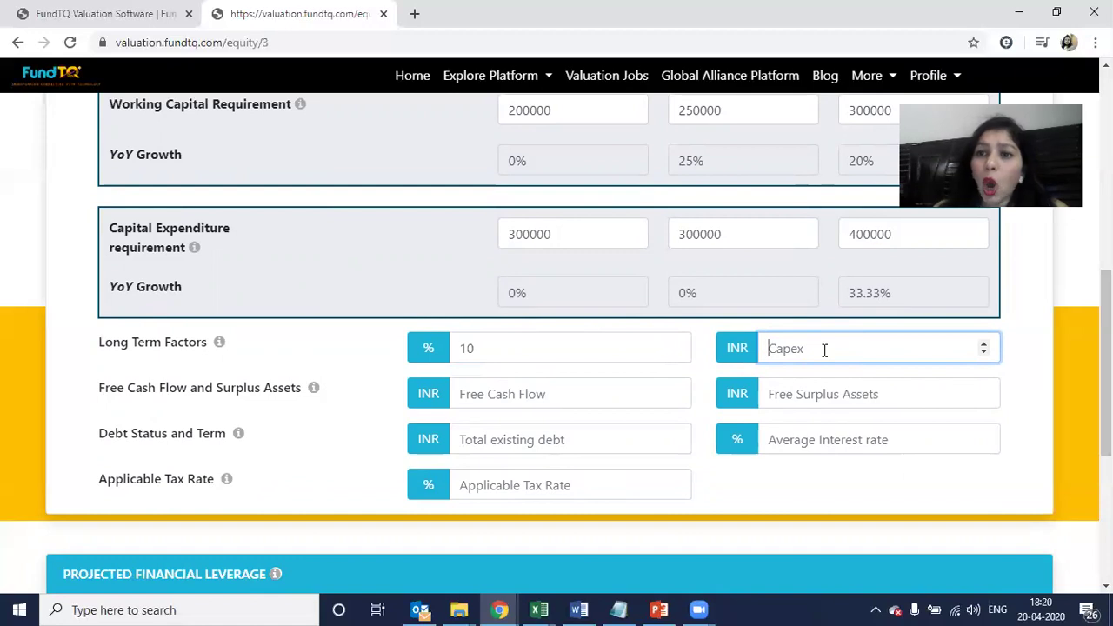
click(845, 234)
click(860, 345)
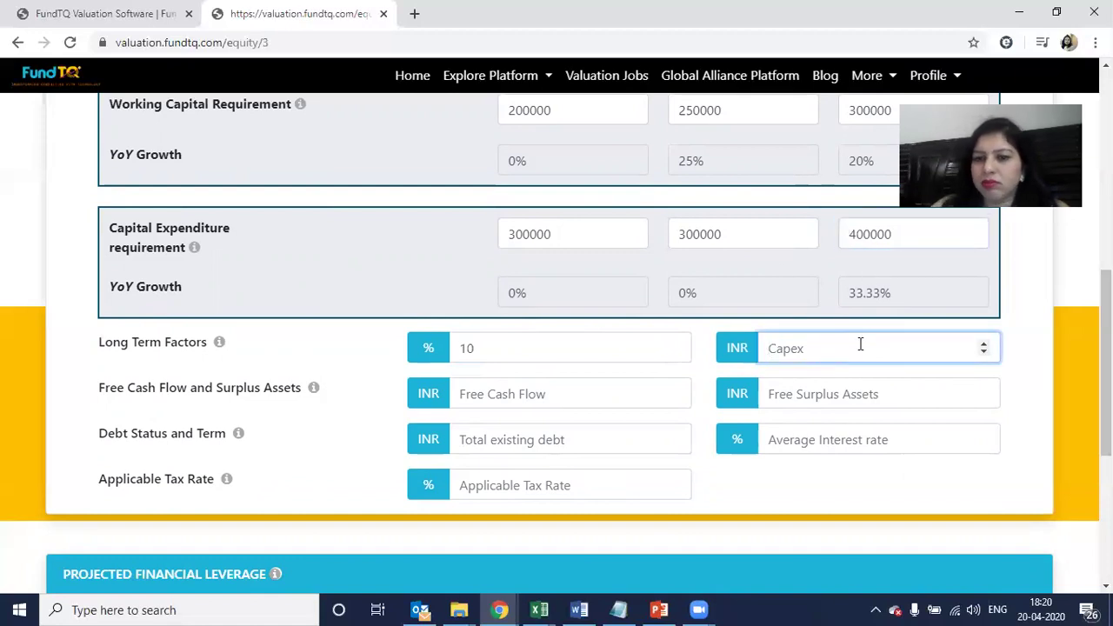
text(100000)
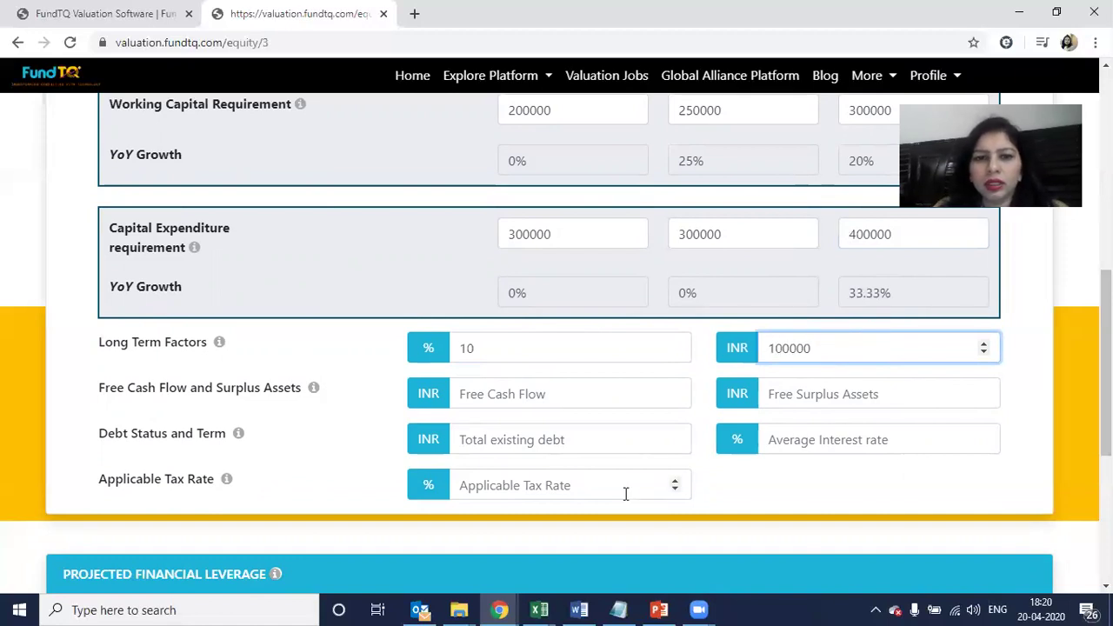
Check the explanation of free cash flow and surplus assets, and enter 0 for both amounts.
mouse_move(316, 393)
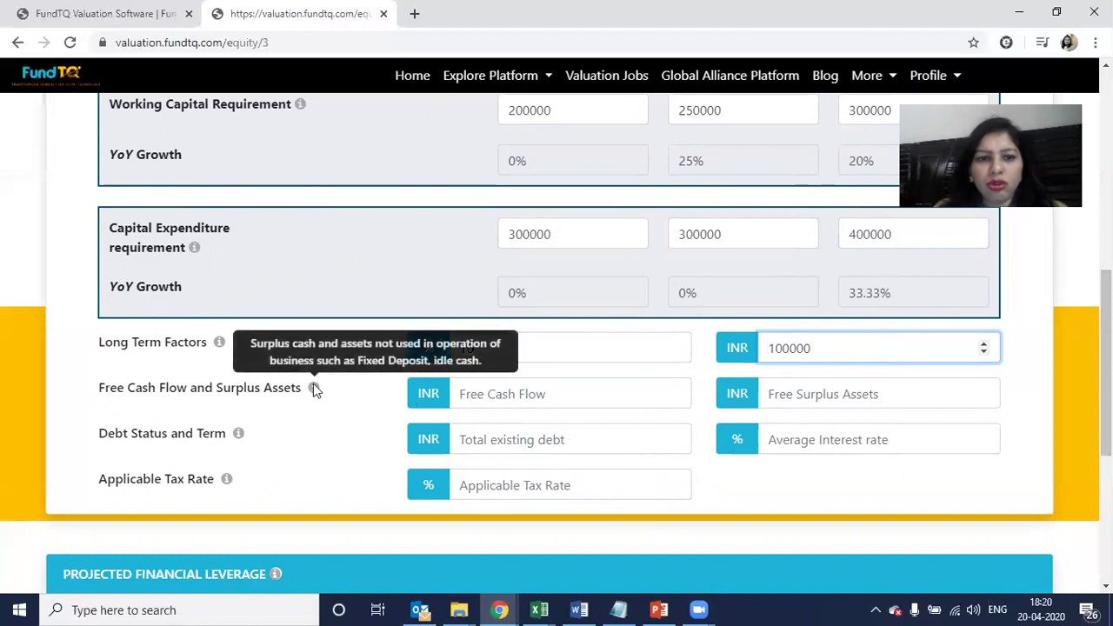
click(455, 394)
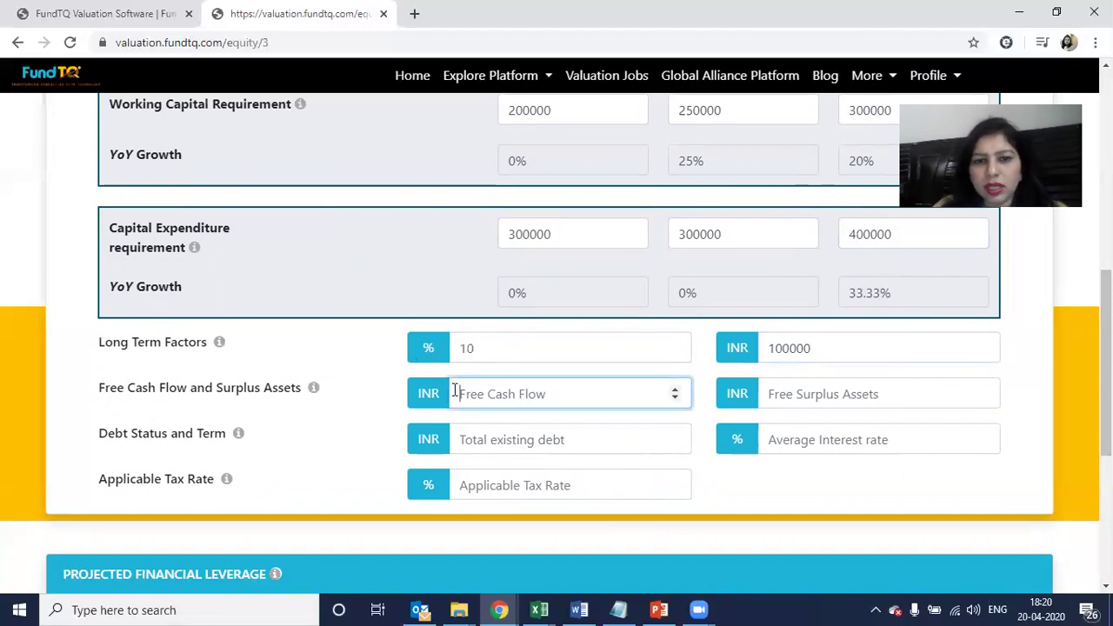
text(0)
key(Tab)
text(0)
scroll(484, 348, up, 2)
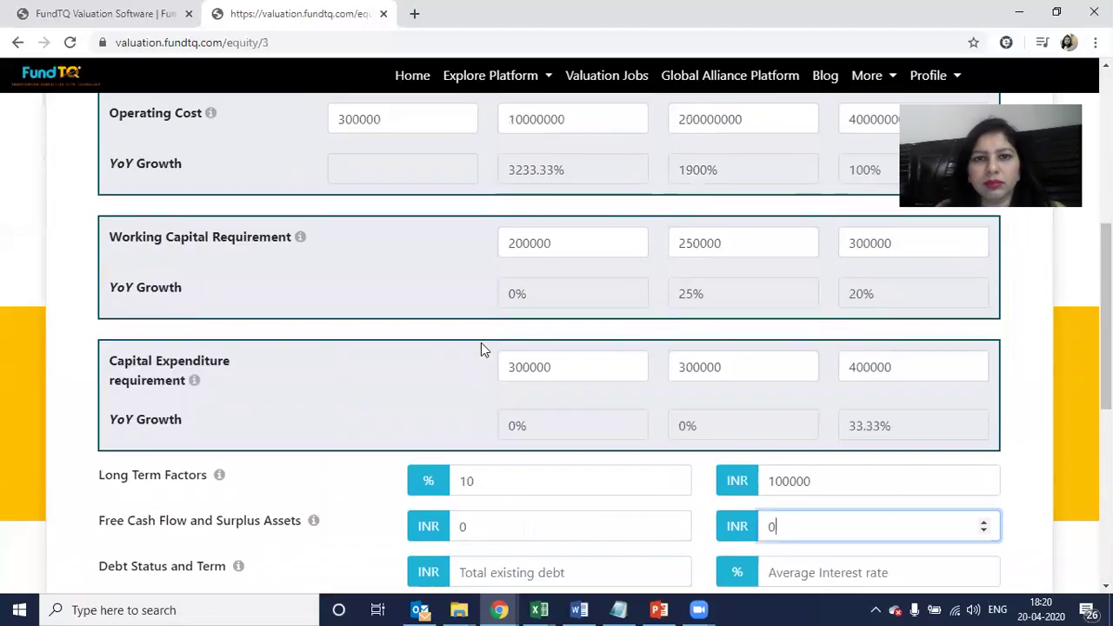
scroll(597, 305, down, 2)
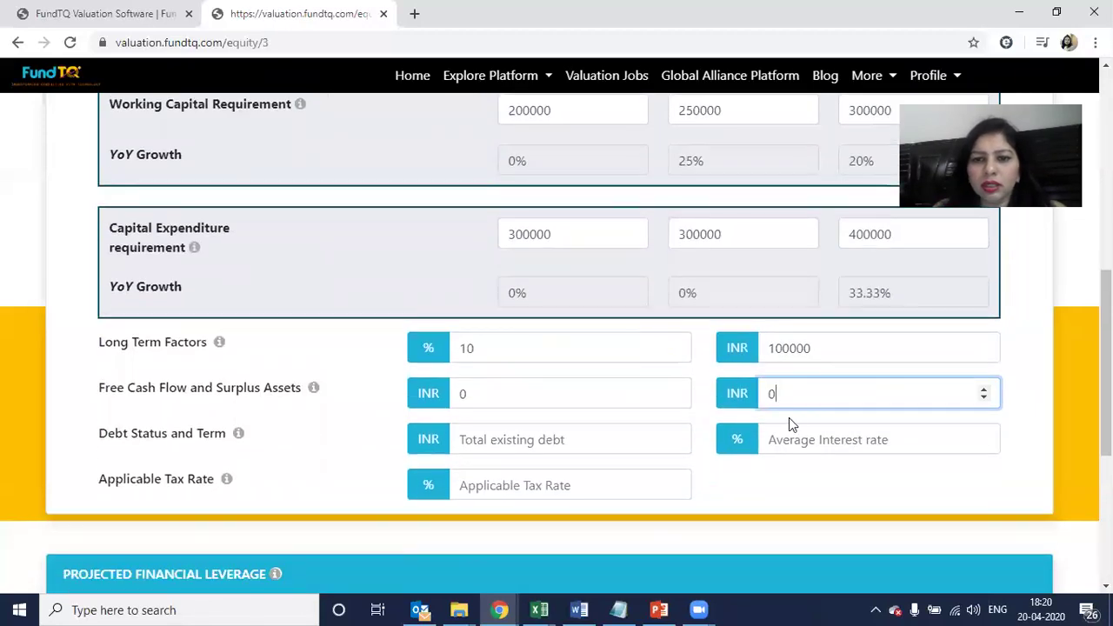
click(1013, 421)
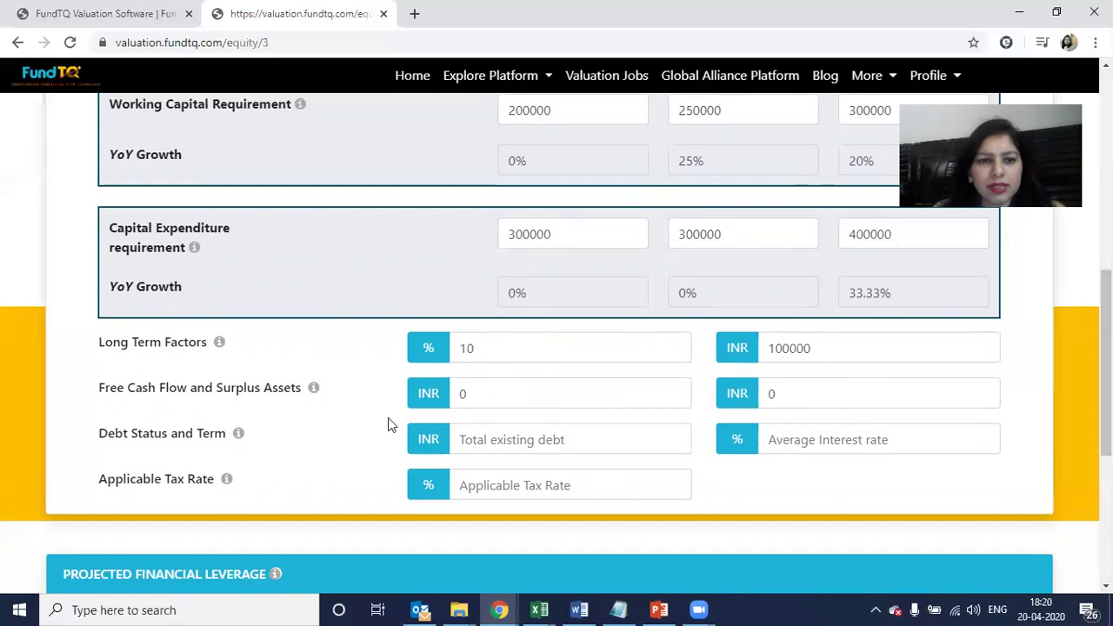
Enter 0 for the total existing debt and 0% for the average interest rate.
click(467, 441)
text(0)
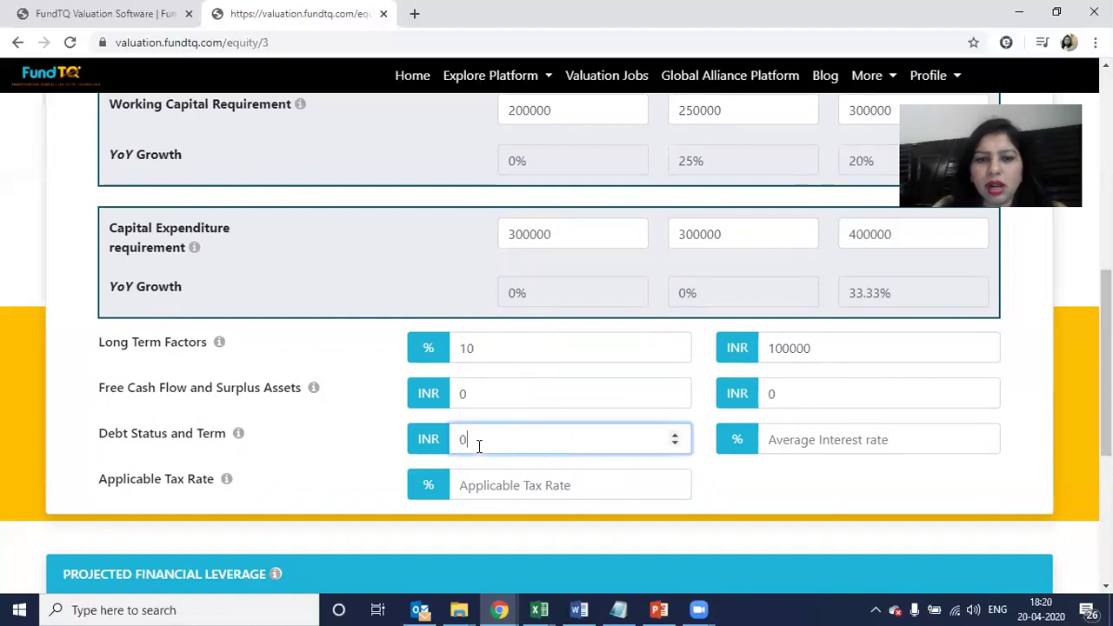
click(705, 474)
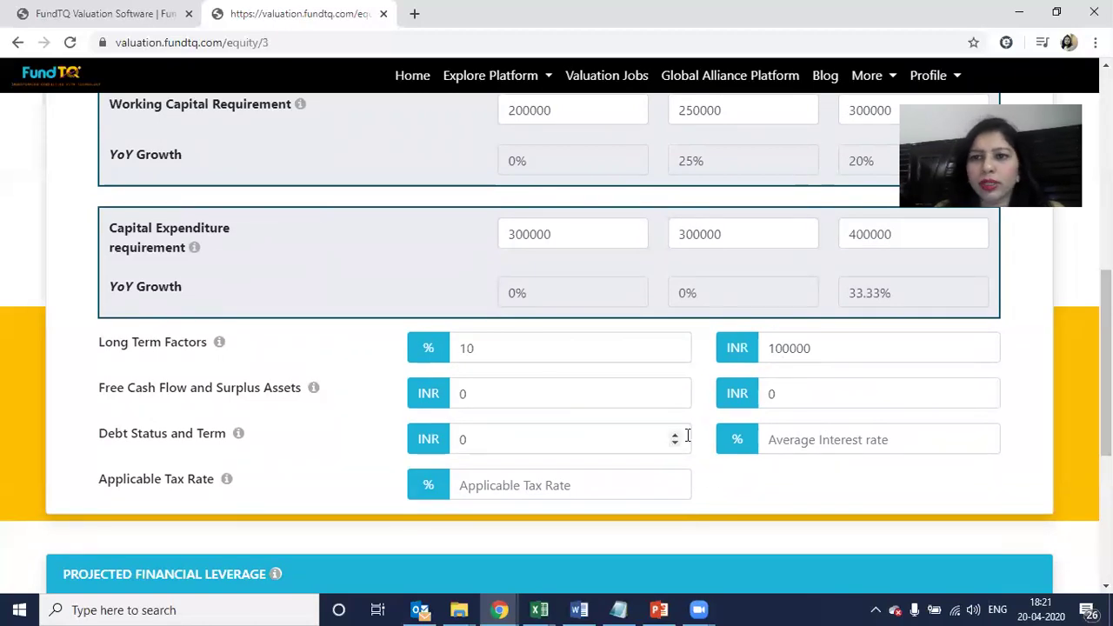
click(789, 443)
text(0)
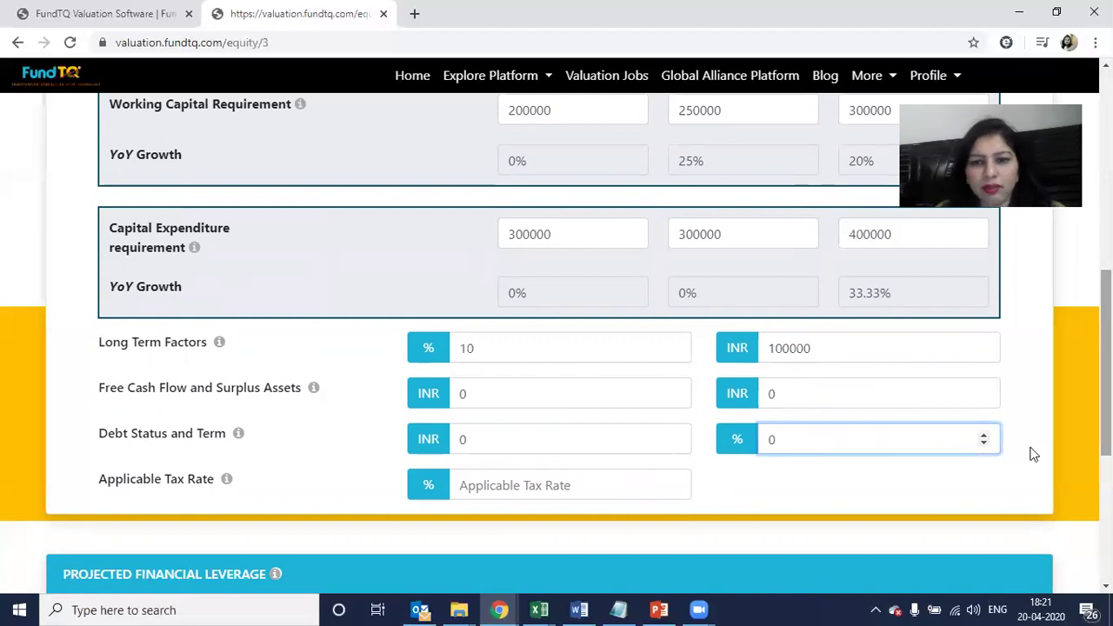
click(795, 485)
Set the applicable tax rate to 0%.
click(545, 483)
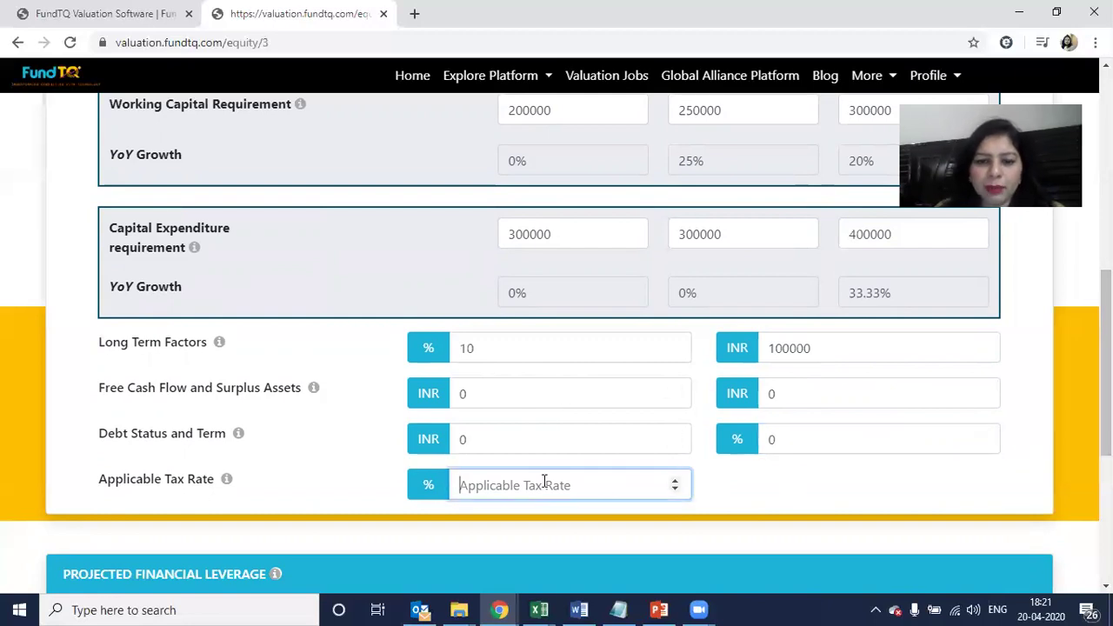
text(0)
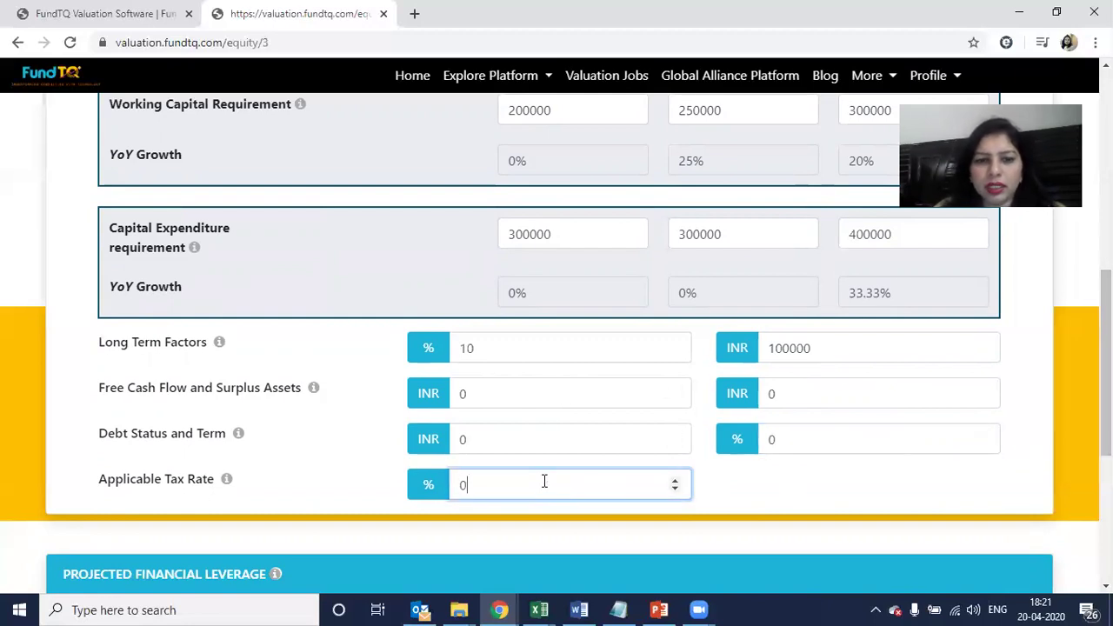
click(793, 473)
Set the projected financial leverage to 80% equity and 20% debt, and continue to the Deal Details form.
scroll(583, 391, down, 2)
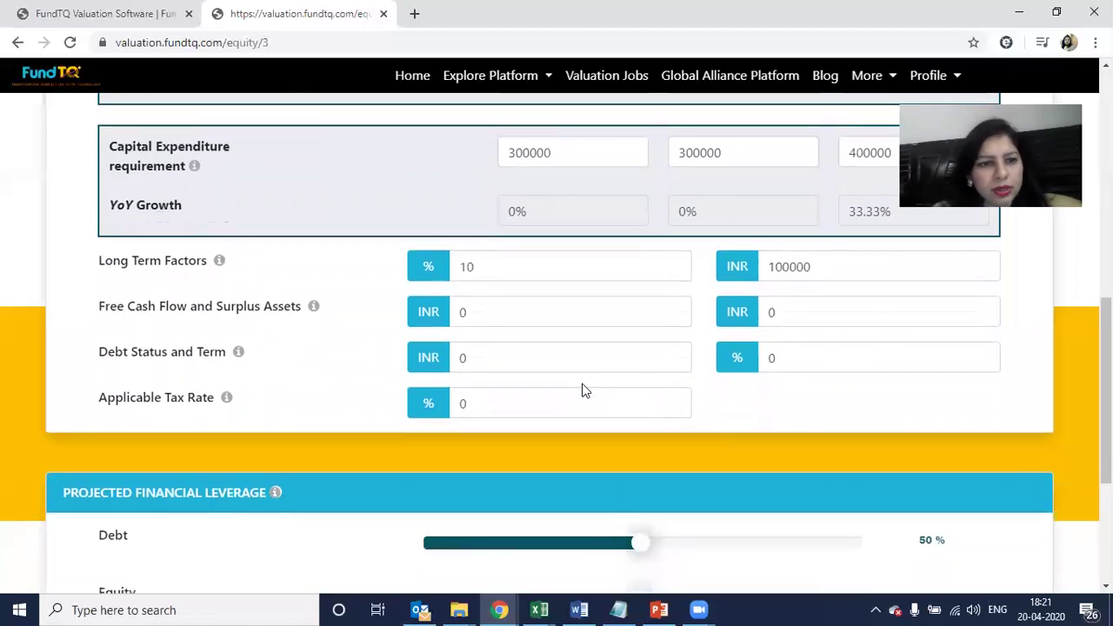
scroll(522, 371, down, 1)
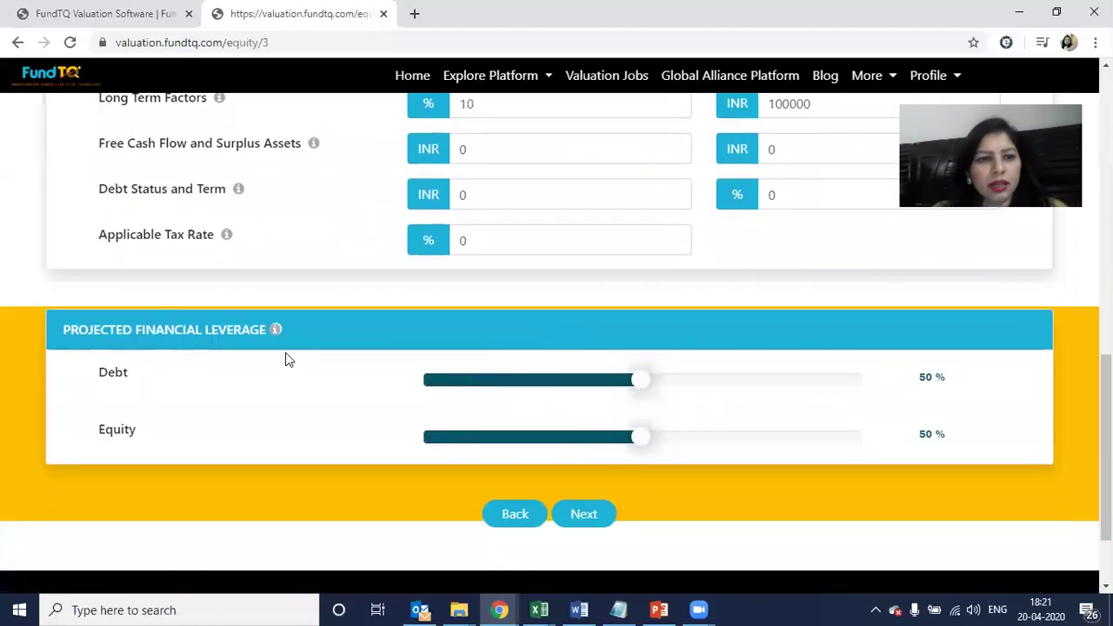
mouse_move(276, 330)
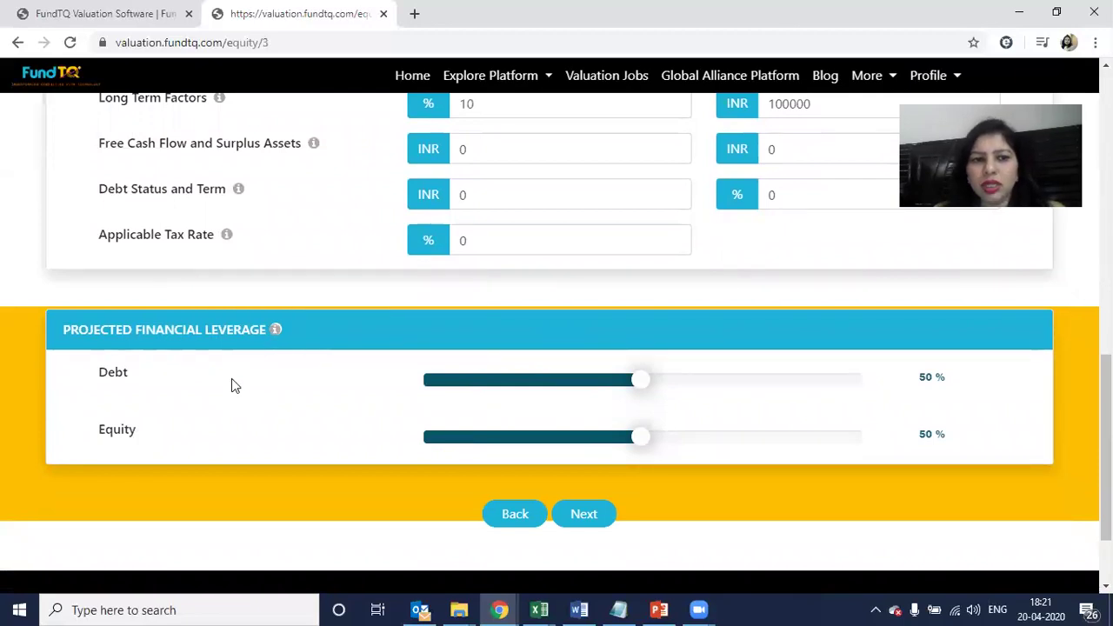
drag(639, 447, 756, 470)
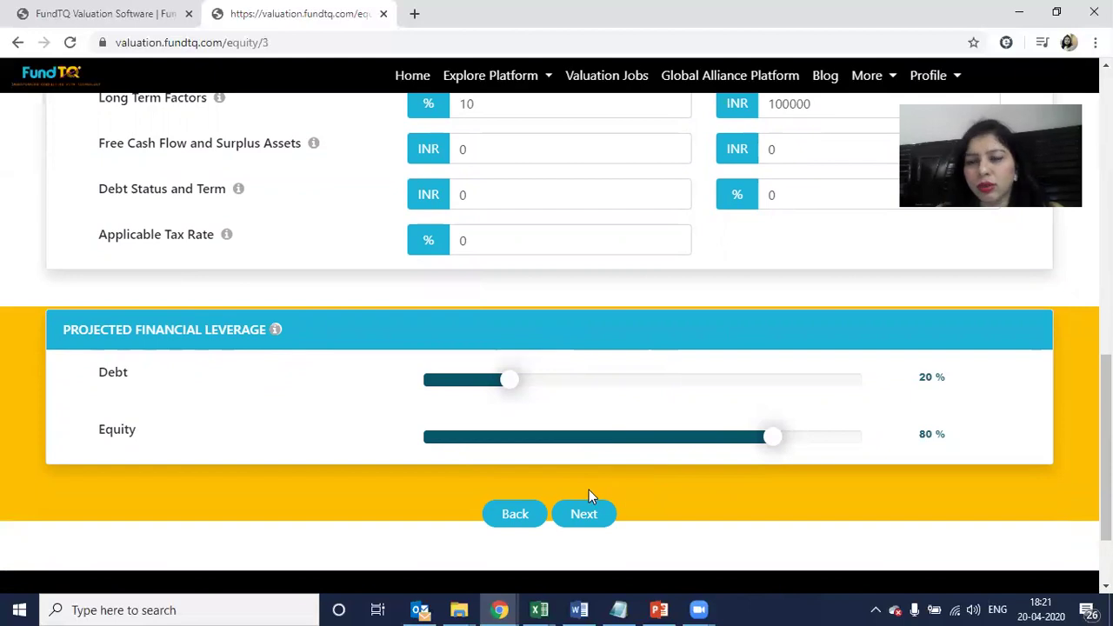
click(583, 517)
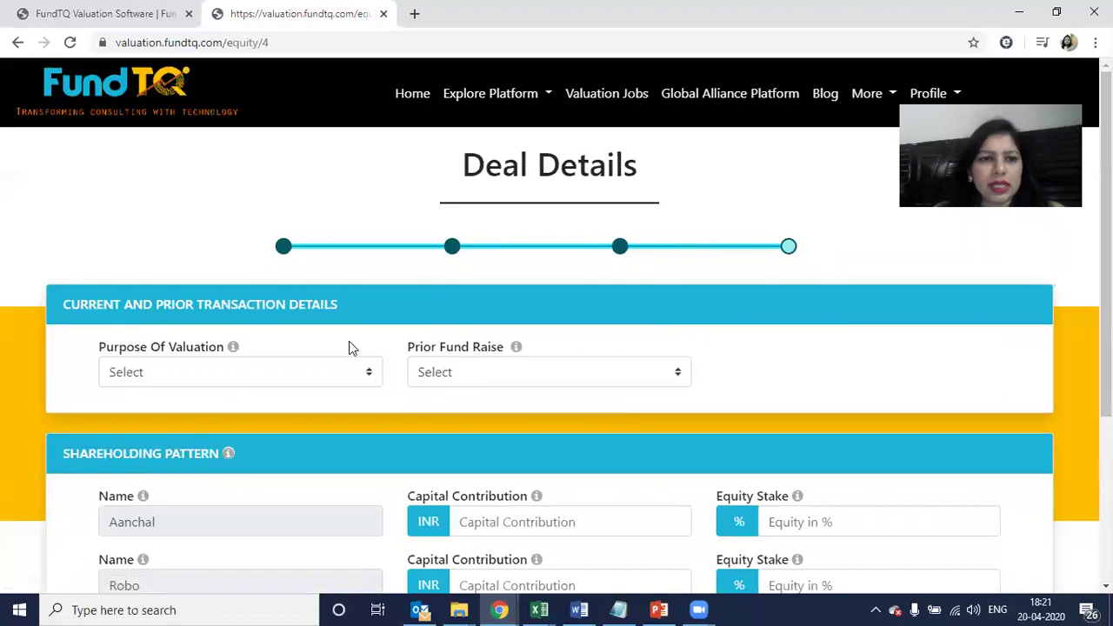
Set the purpose of valuation to "I wish to raise funds".
click(325, 375)
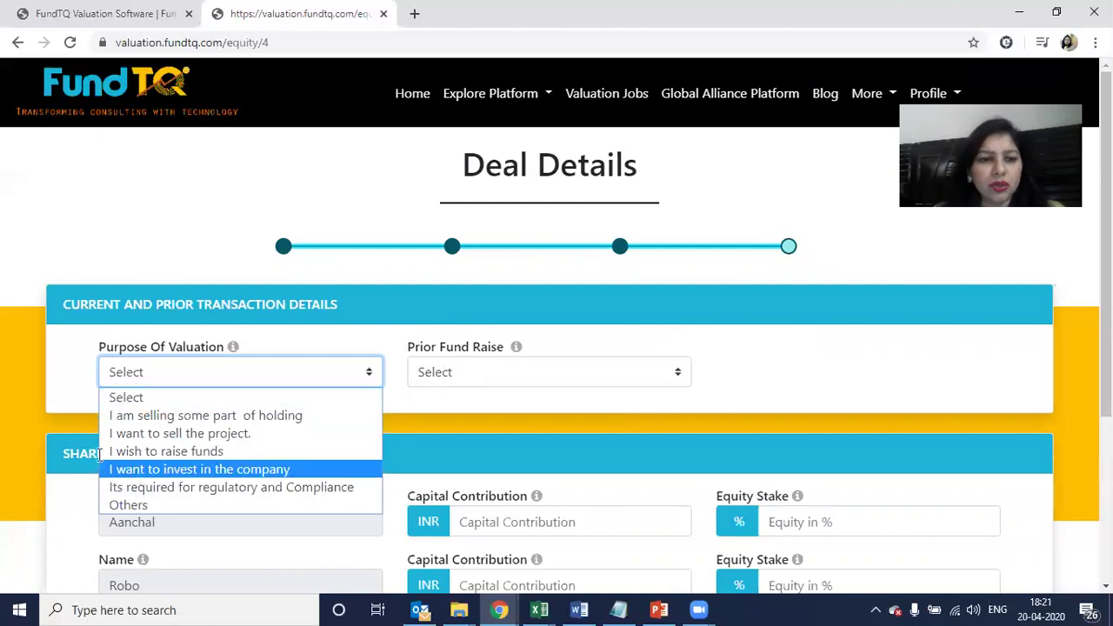
scroll(162, 393, down, 1)
click(155, 295)
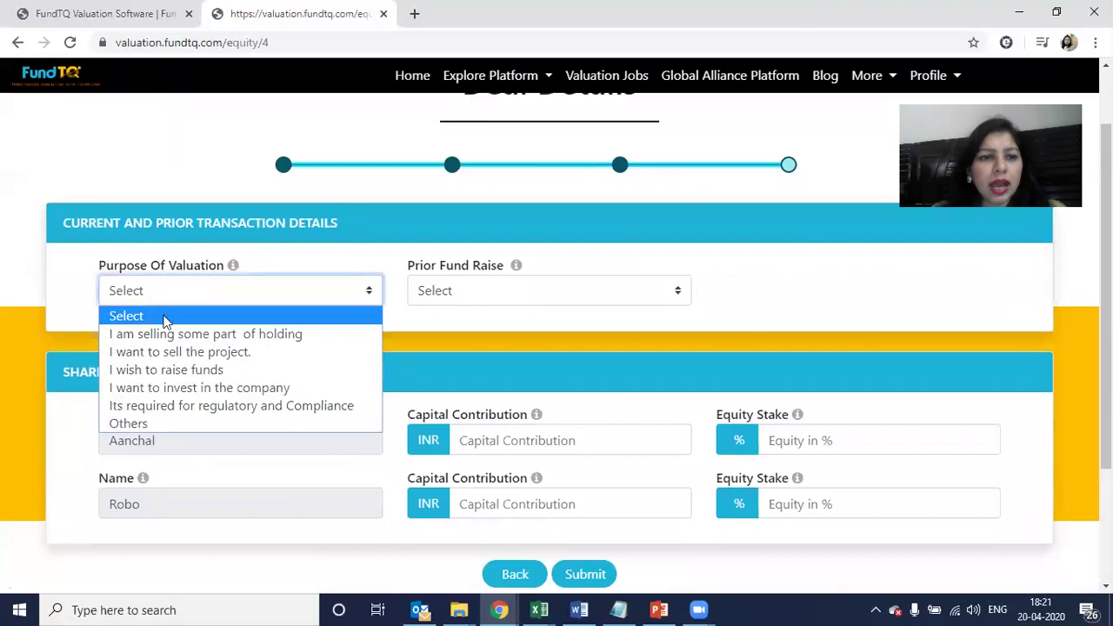
click(178, 373)
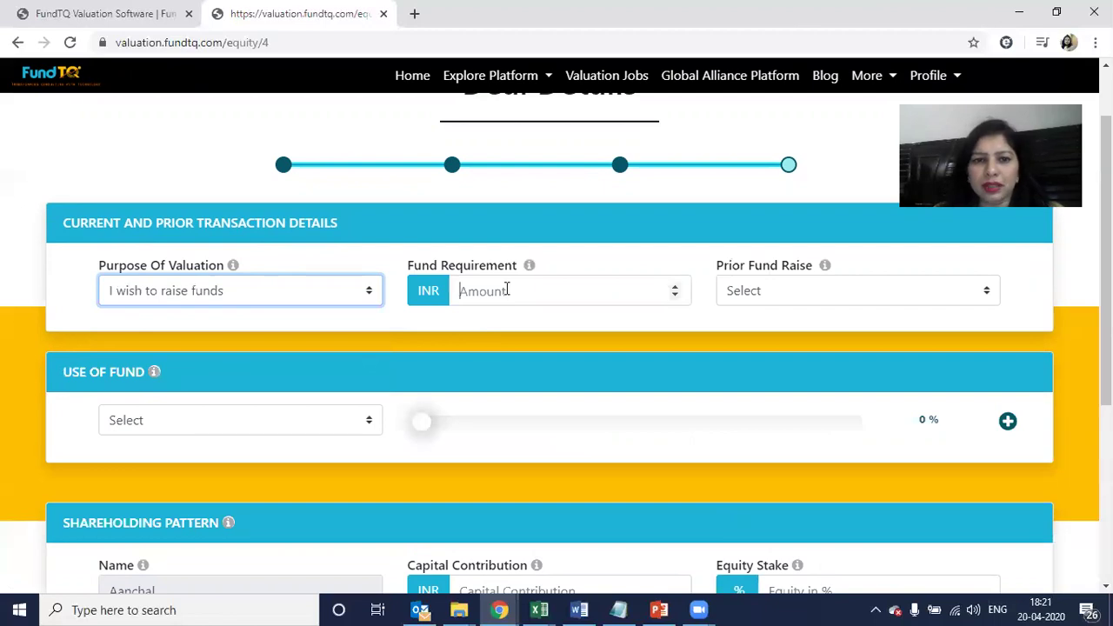
Switch the purpose of valuation to "I want to sell the project." and back to "I wish to raise funds".
click(339, 301)
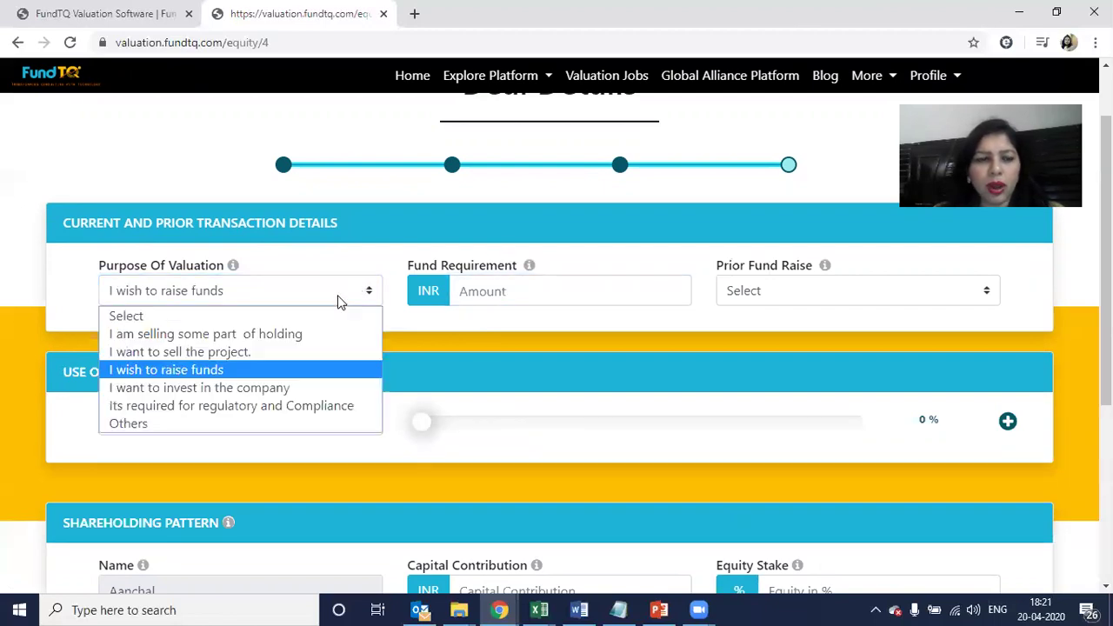
click(261, 353)
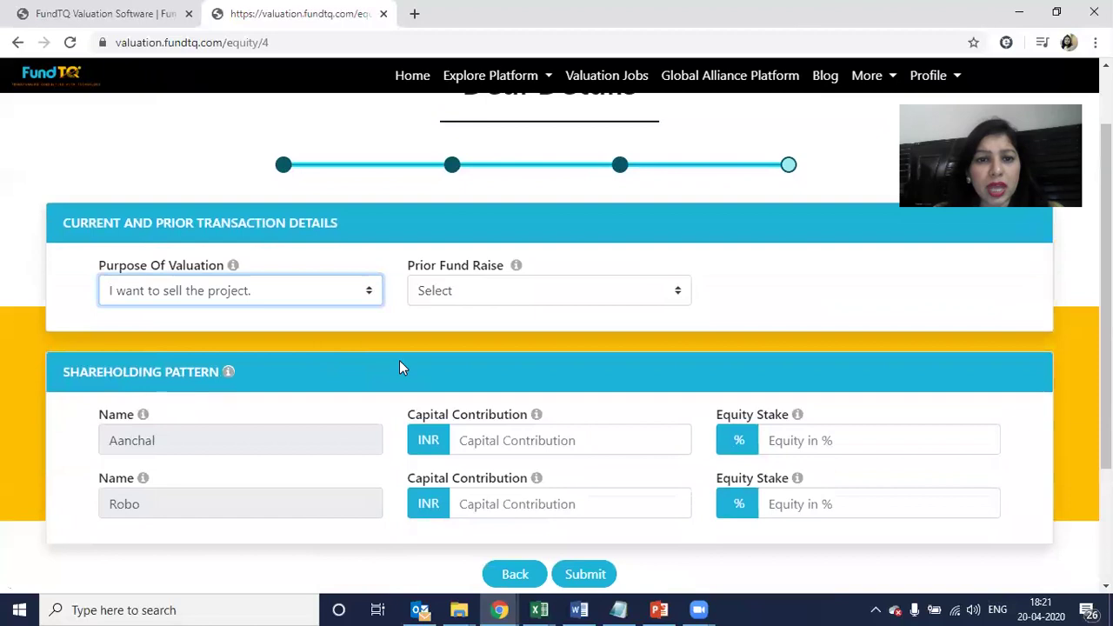
click(354, 291)
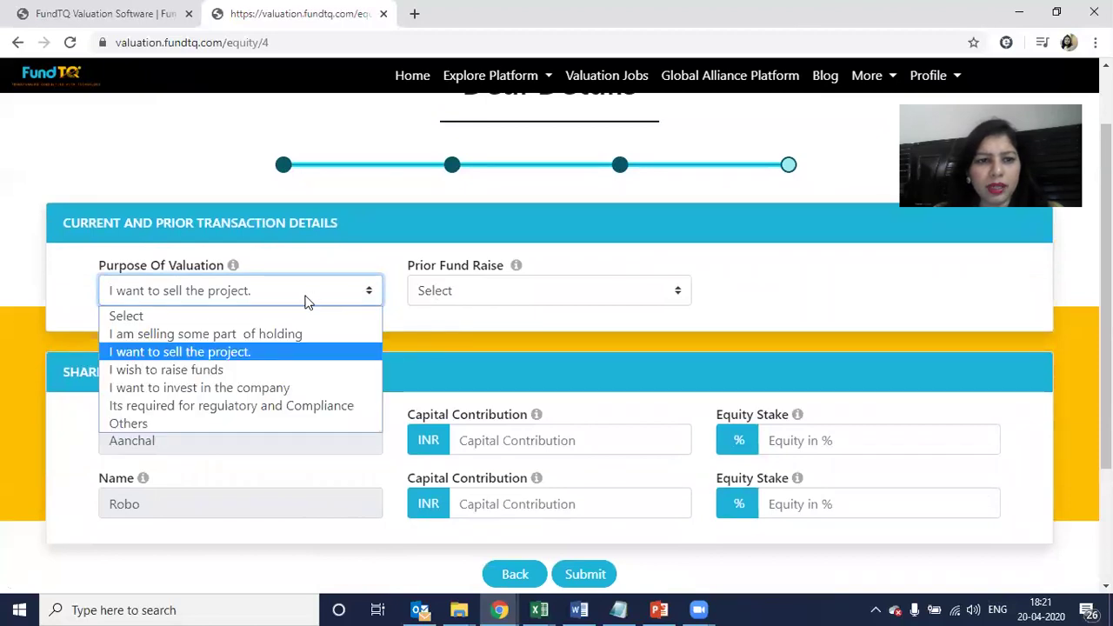
click(249, 371)
Try the valuation purposes "I want to sell the project.", "I am selling some part of holding" and "I want to invest in the company" in turn.
click(233, 425)
click(233, 425)
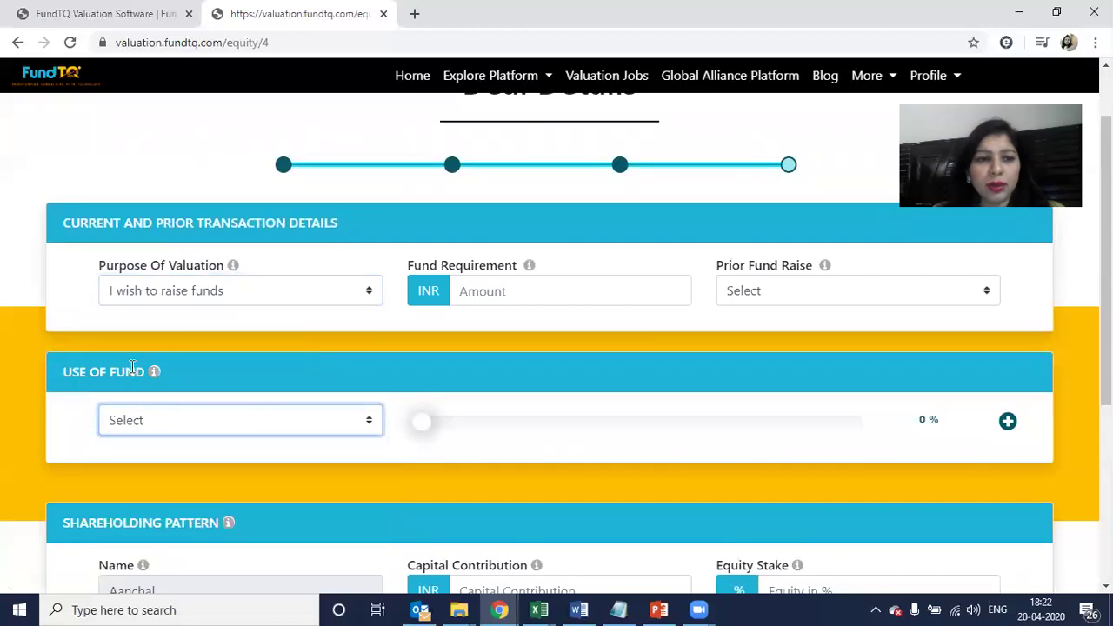
click(231, 294)
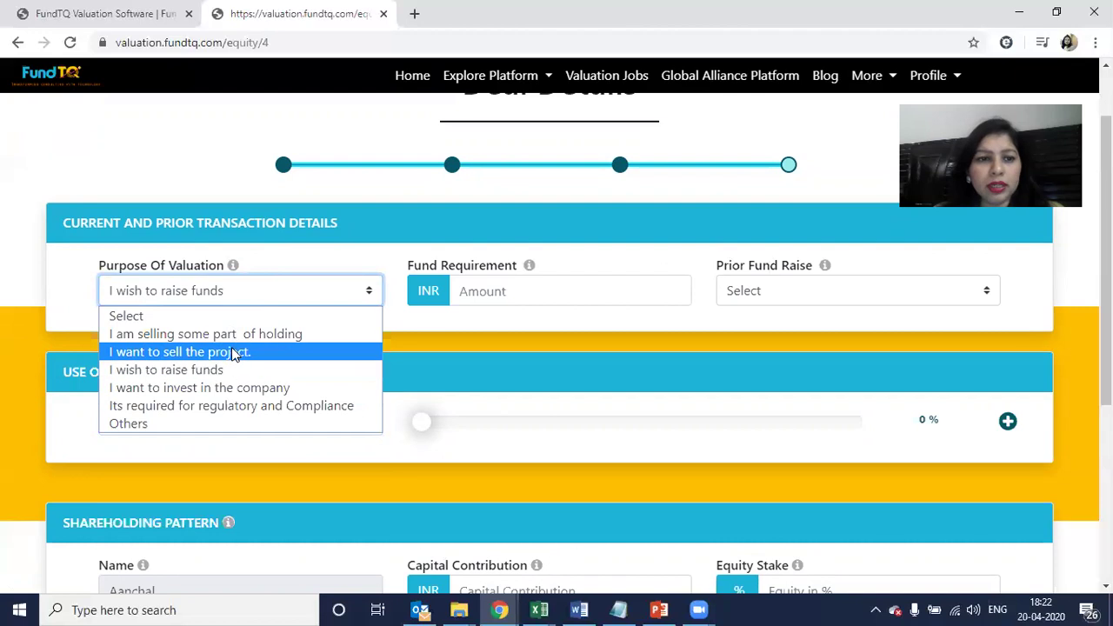
click(229, 353)
click(238, 303)
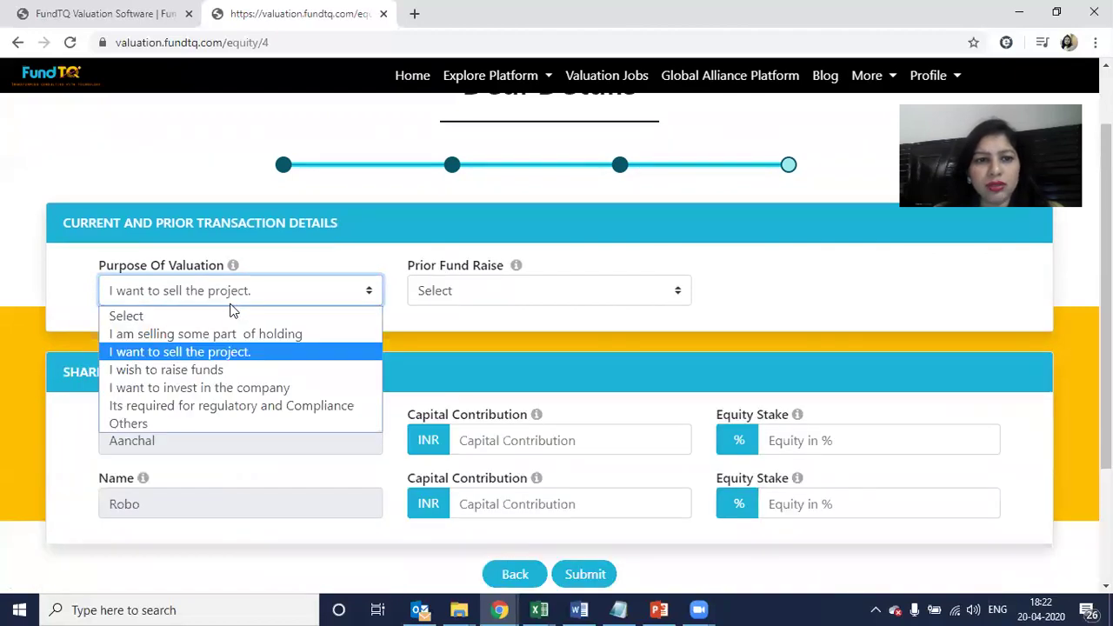
click(208, 335)
click(193, 290)
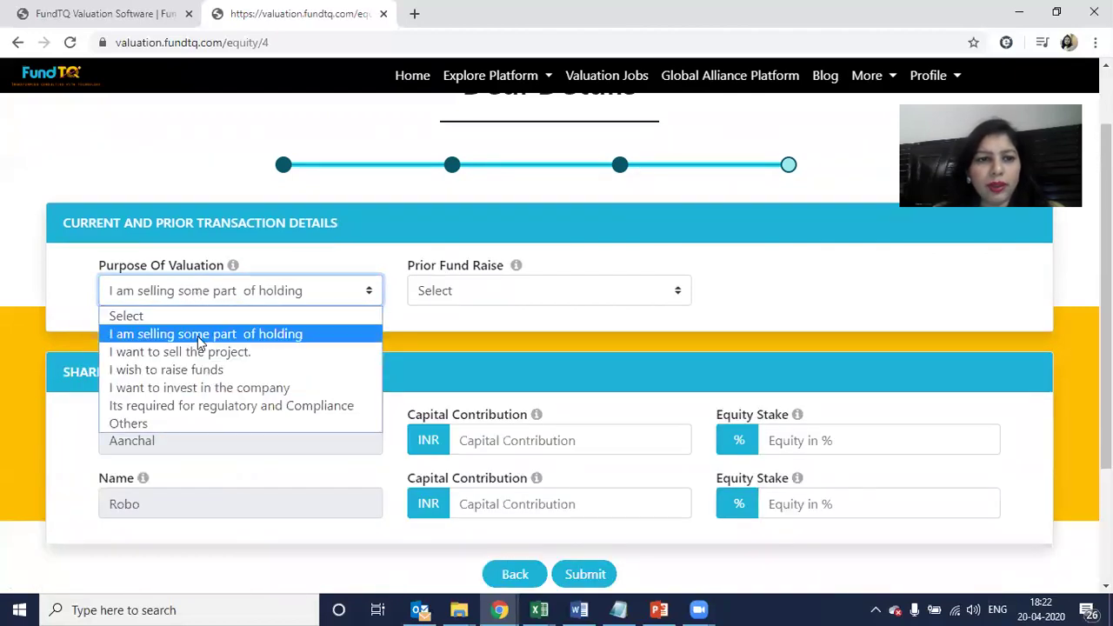
click(194, 389)
Set the purpose of valuation to "I wish to raise funds" with a fund requirement of INR 50000000.
click(298, 294)
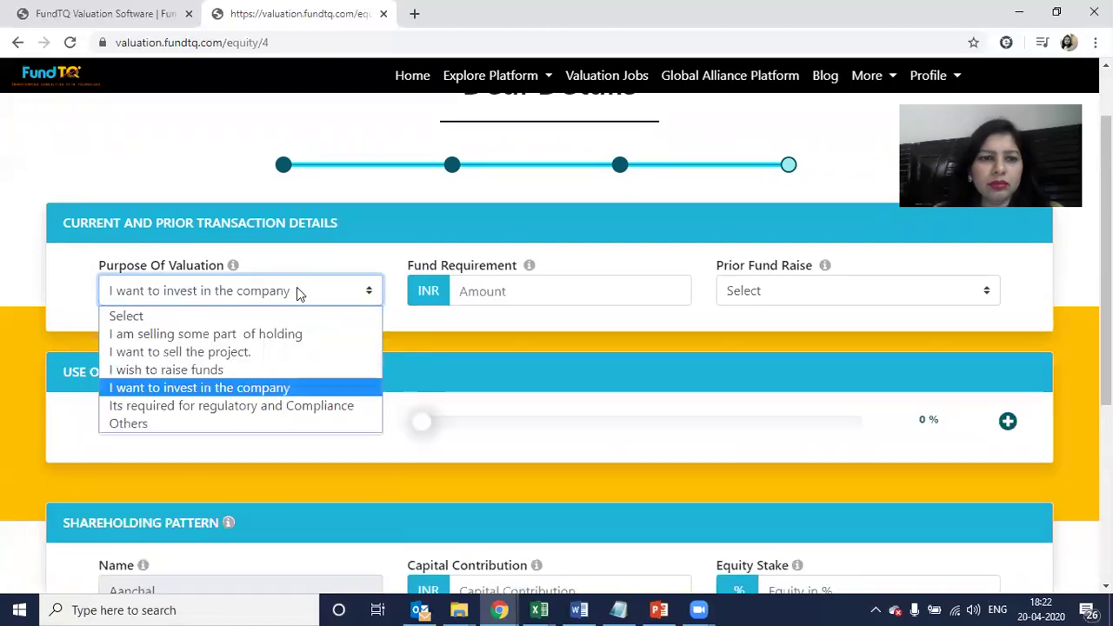
click(313, 369)
click(498, 300)
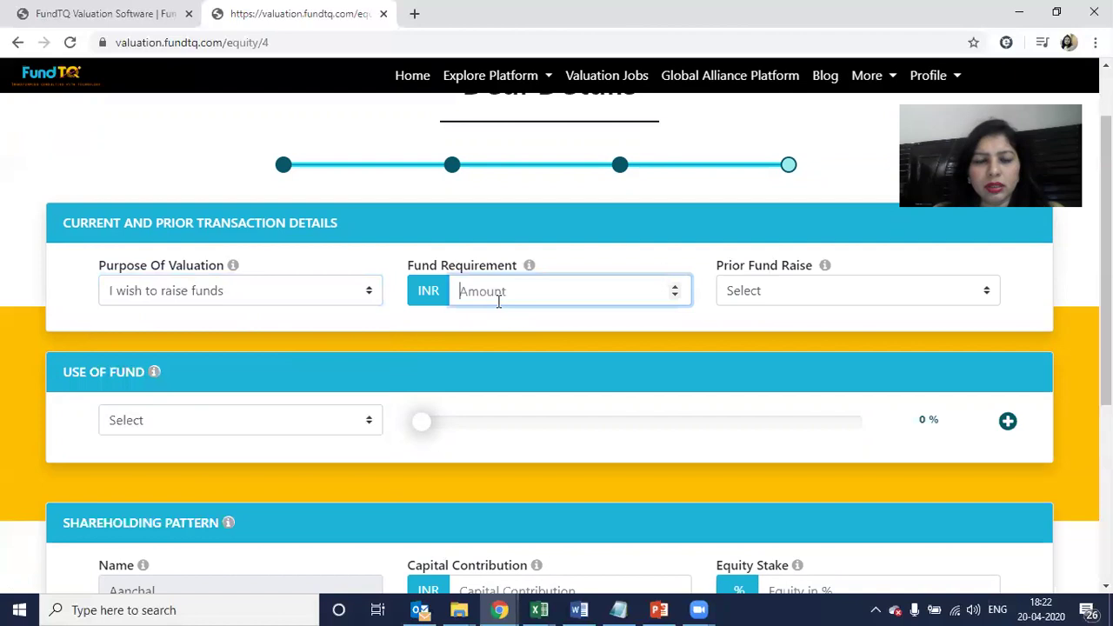
text(2000000)
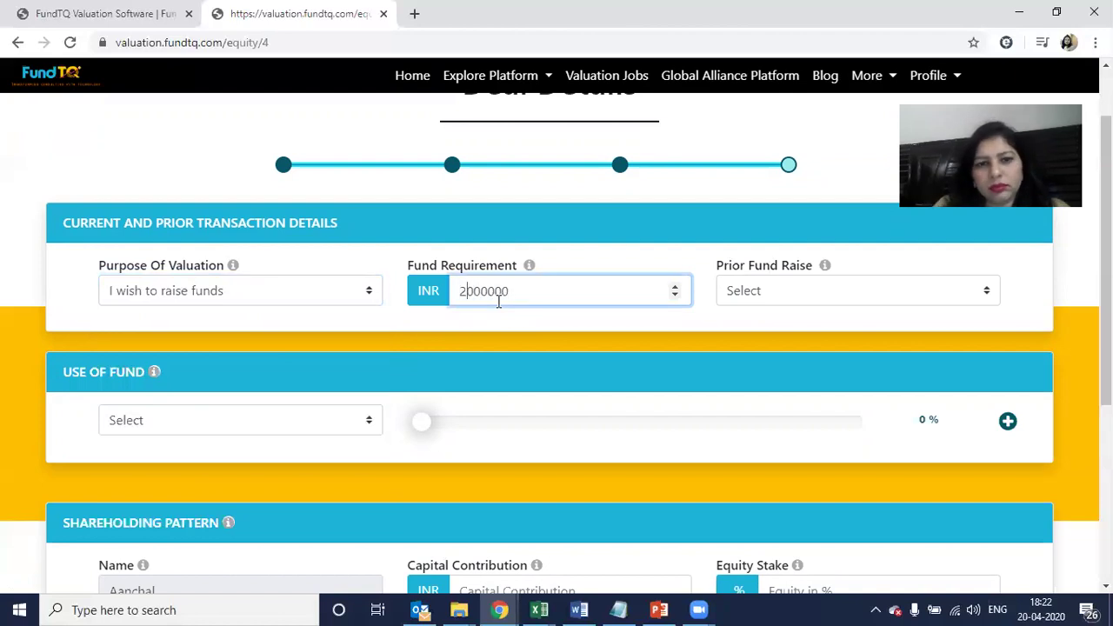
key(BackSpace)
text(50000000)
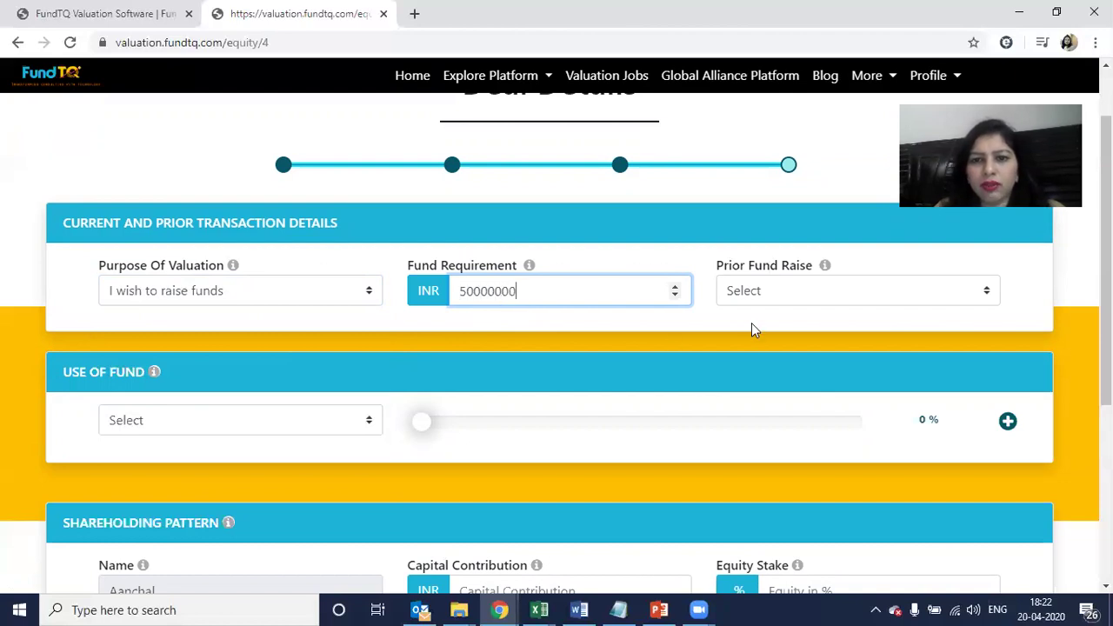
Set the prior fund raise to Yes, switch it to No, and set it back to Yes.
click(737, 296)
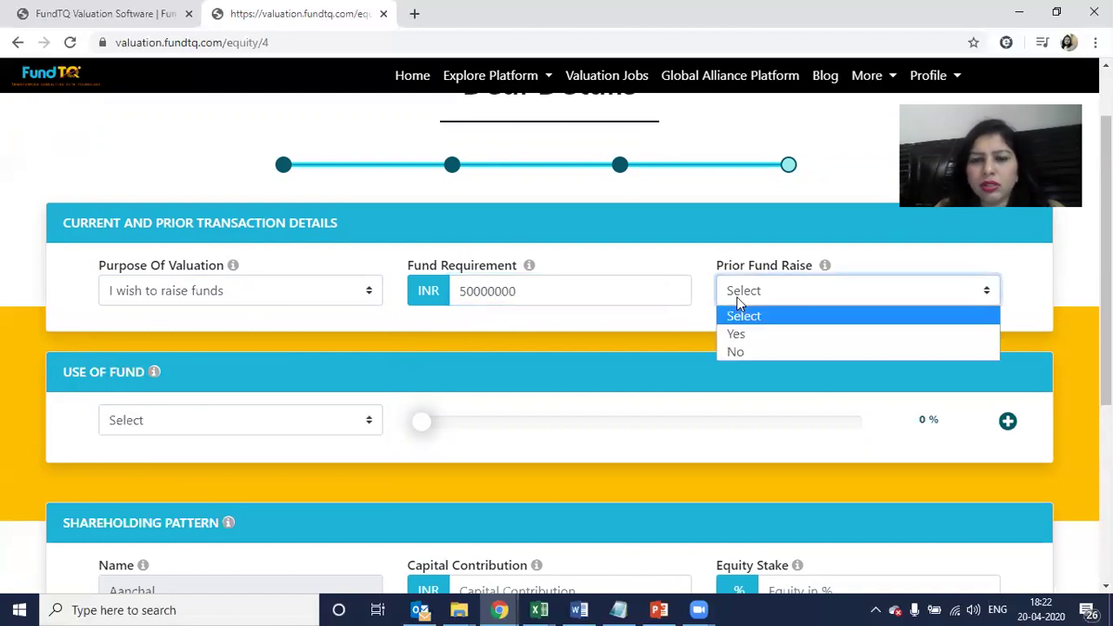
click(750, 339)
scroll(544, 407, down, 2)
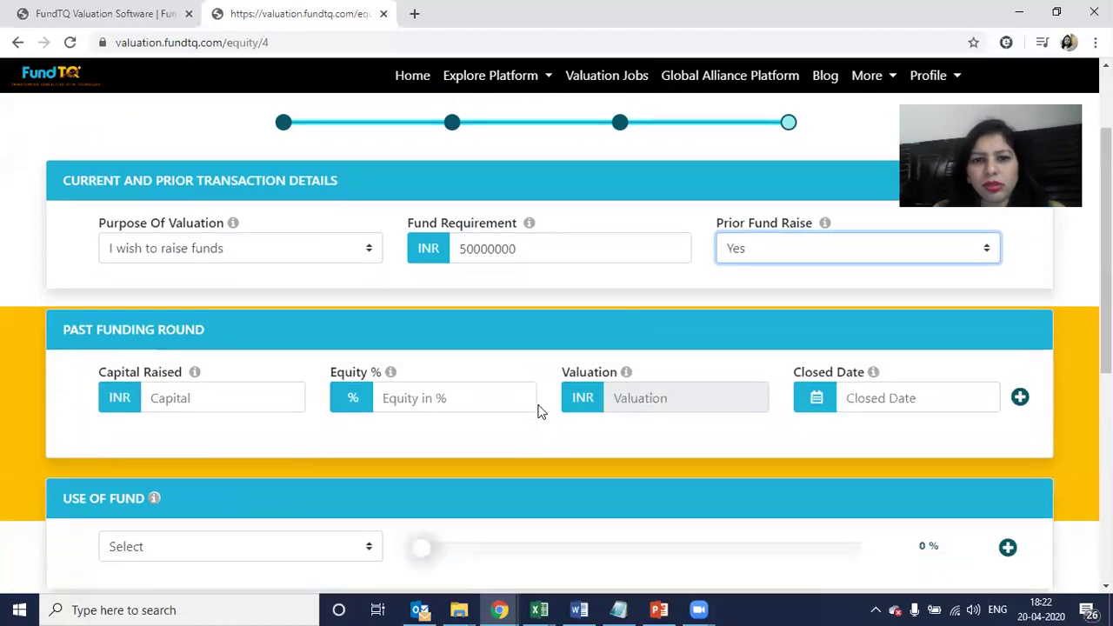
scroll(511, 322, up, 1)
click(741, 209)
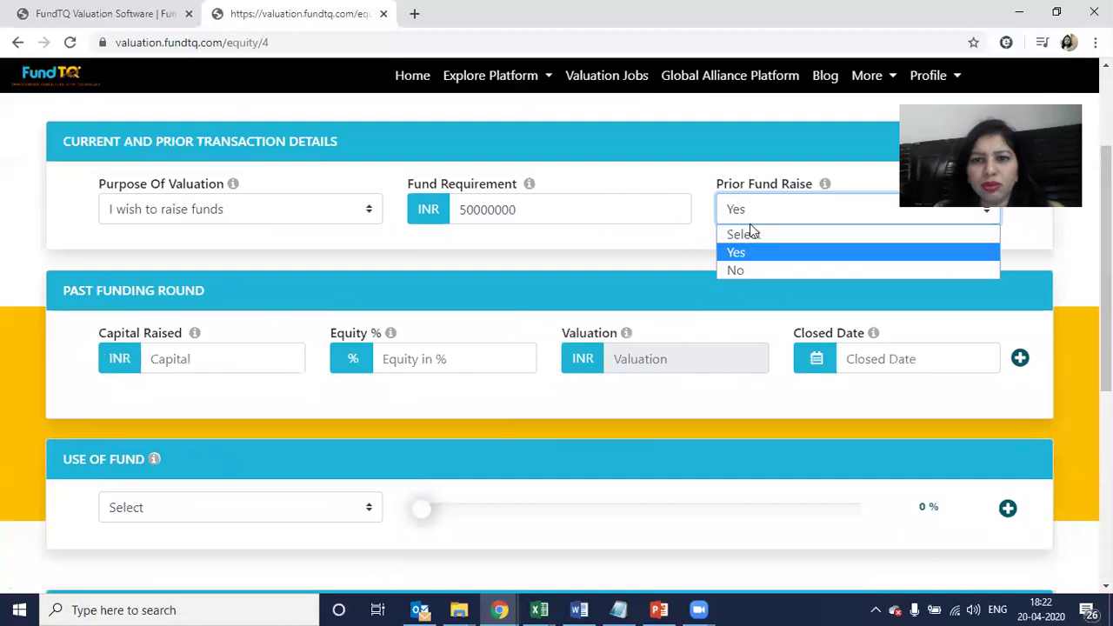
click(746, 269)
click(759, 213)
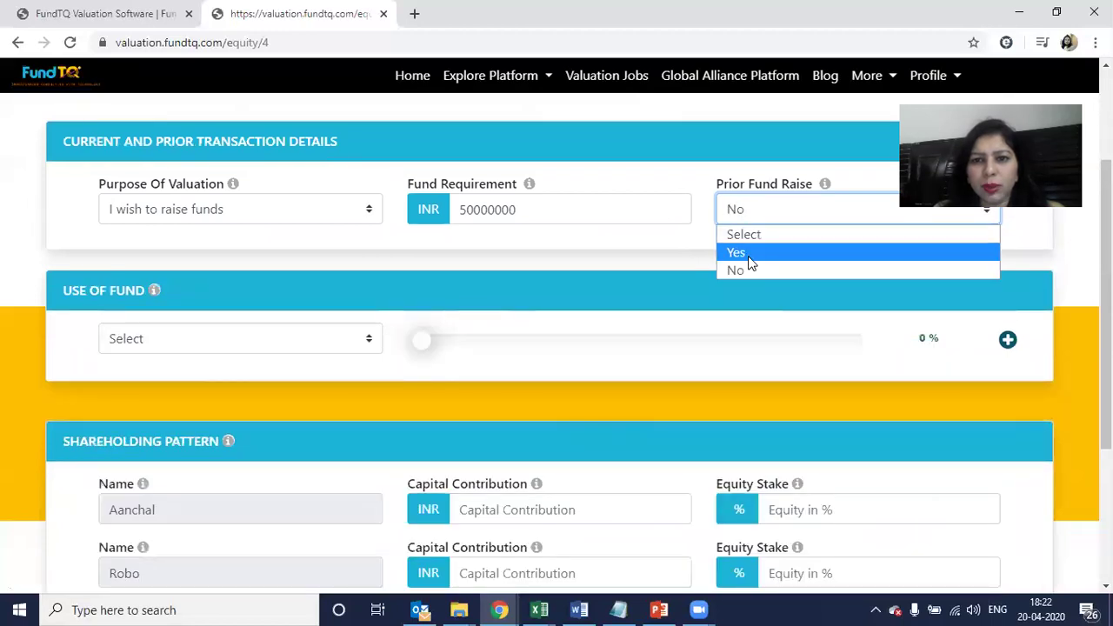
click(750, 255)
Enter INR 500000 as the capital raised in the past funding round for 10% equity.
click(264, 356)
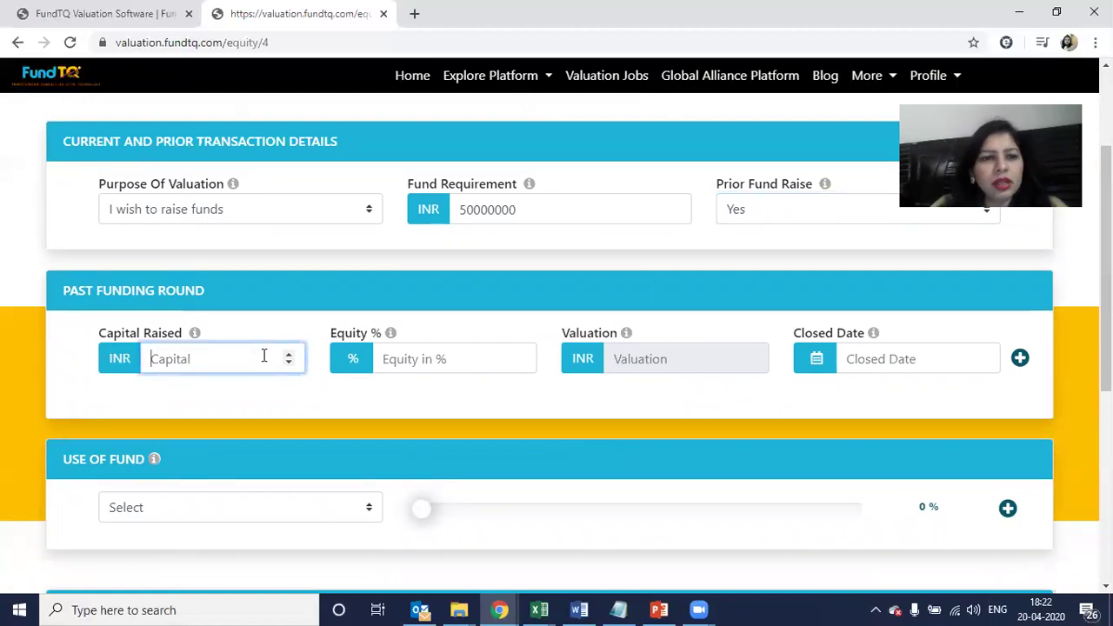
text(5000)
key(Left)
key(Left)
key(Left)
key(Tab)
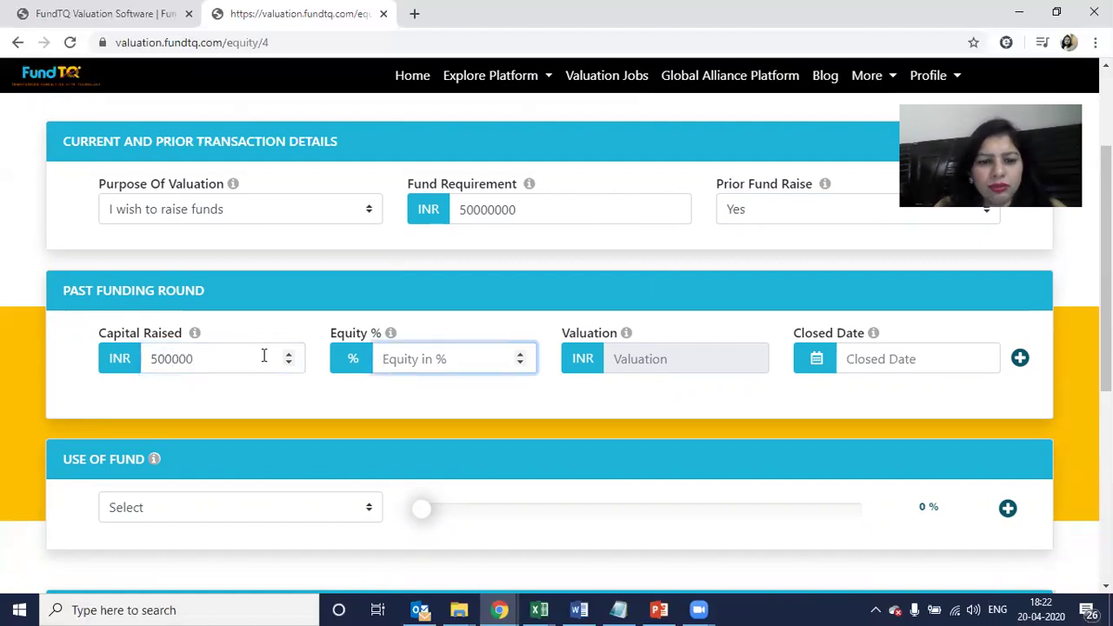
text(10)
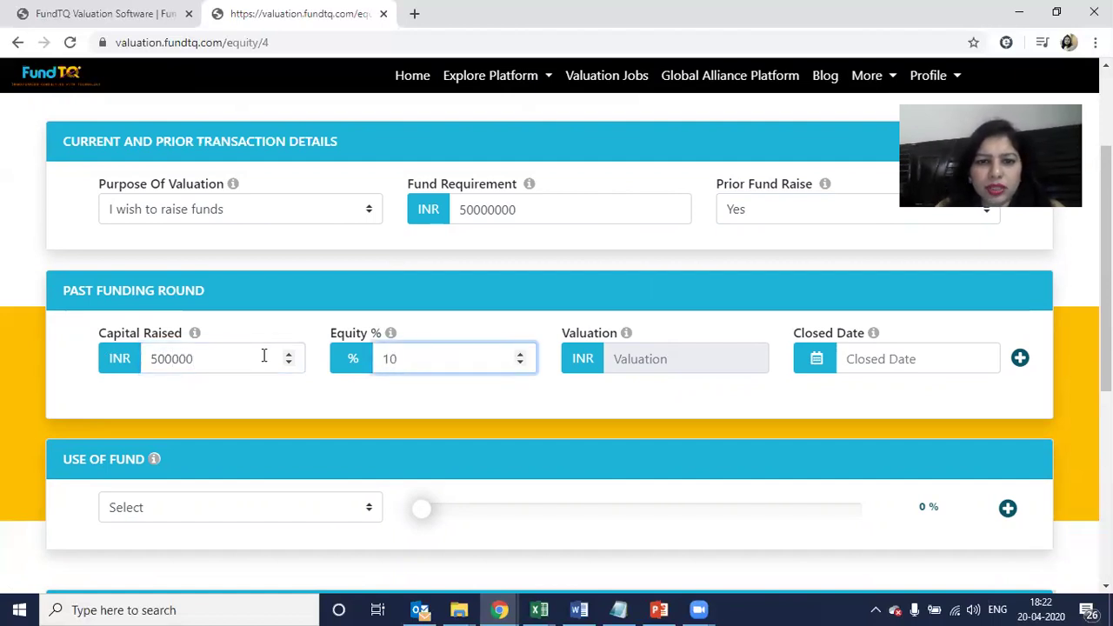
click(403, 406)
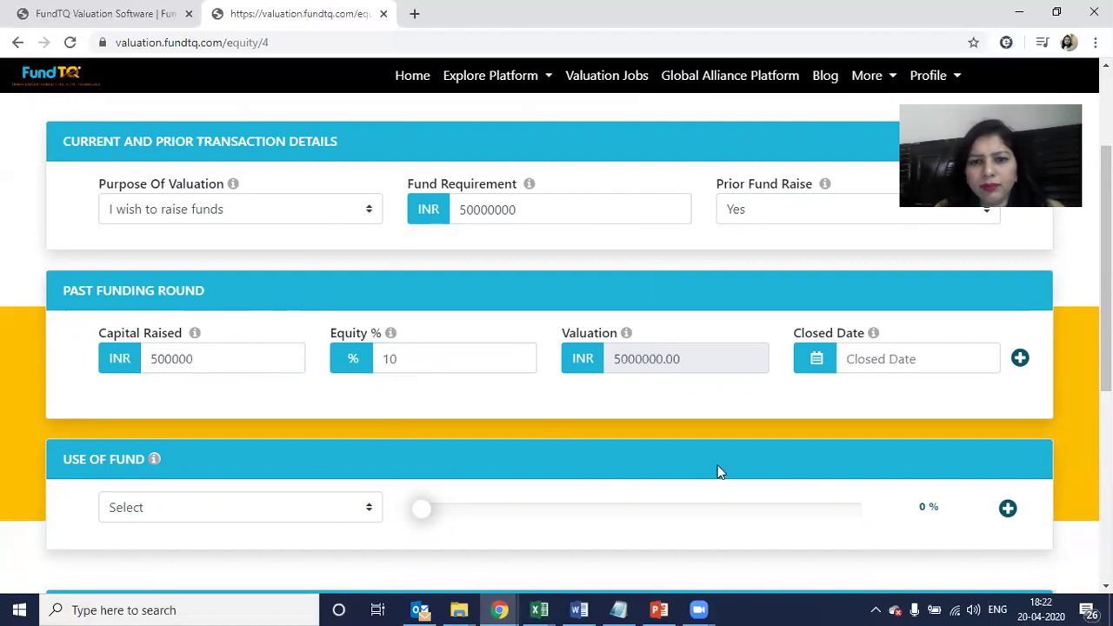
Pick a past date, 04/01, as the closed date of the past funding round.
click(938, 358)
click(808, 181)
double_click(809, 181)
triple_click(809, 181)
triple_click(808, 181)
triple_click(808, 181)
click(830, 221)
scroll(342, 374, down, 2)
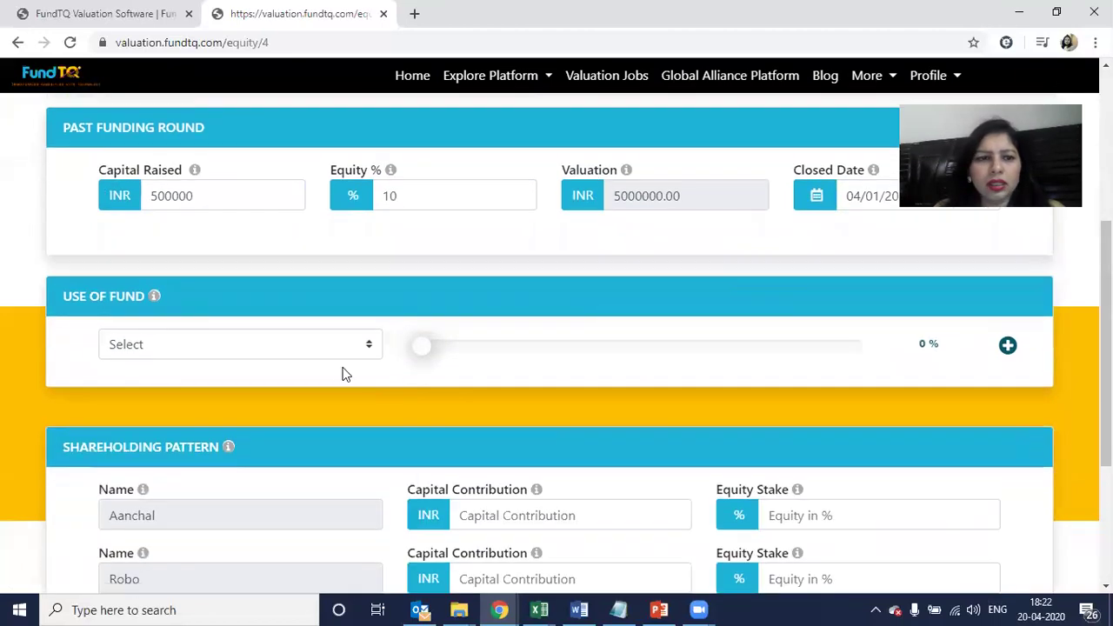
Choose Marketing and Promotion as the first use of fund and add Manpower as the second.
click(282, 344)
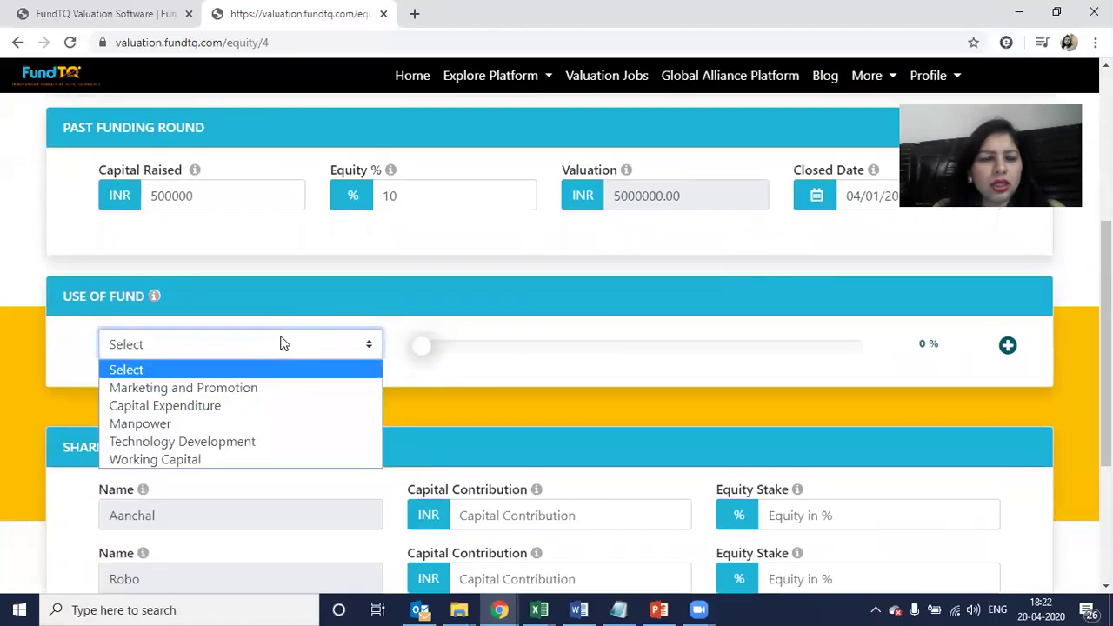
click(249, 389)
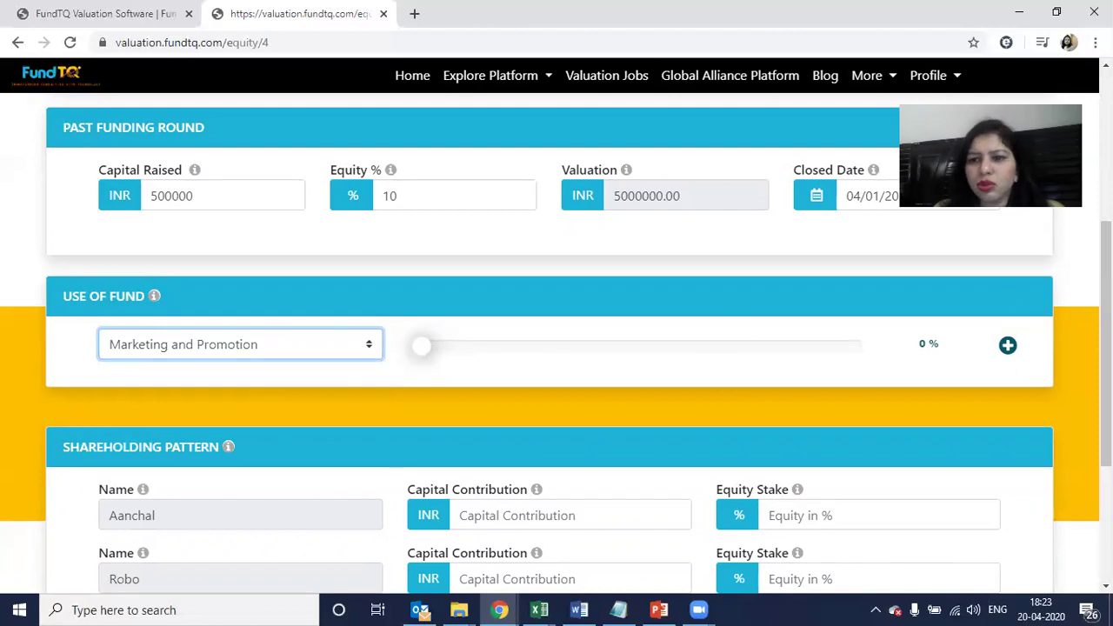
click(1007, 345)
click(153, 391)
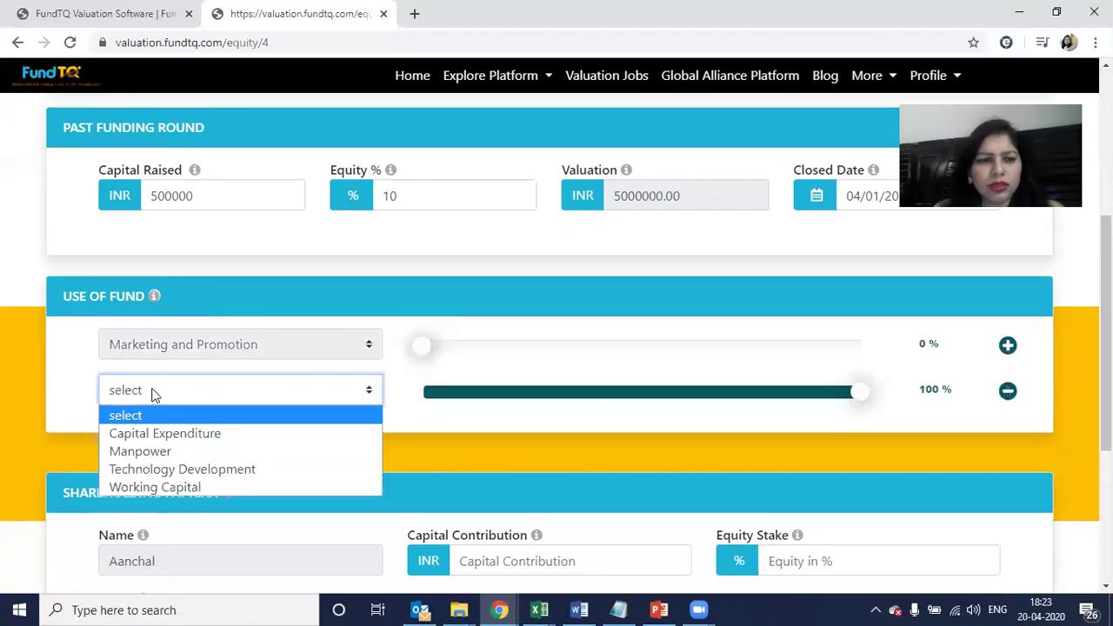
click(201, 454)
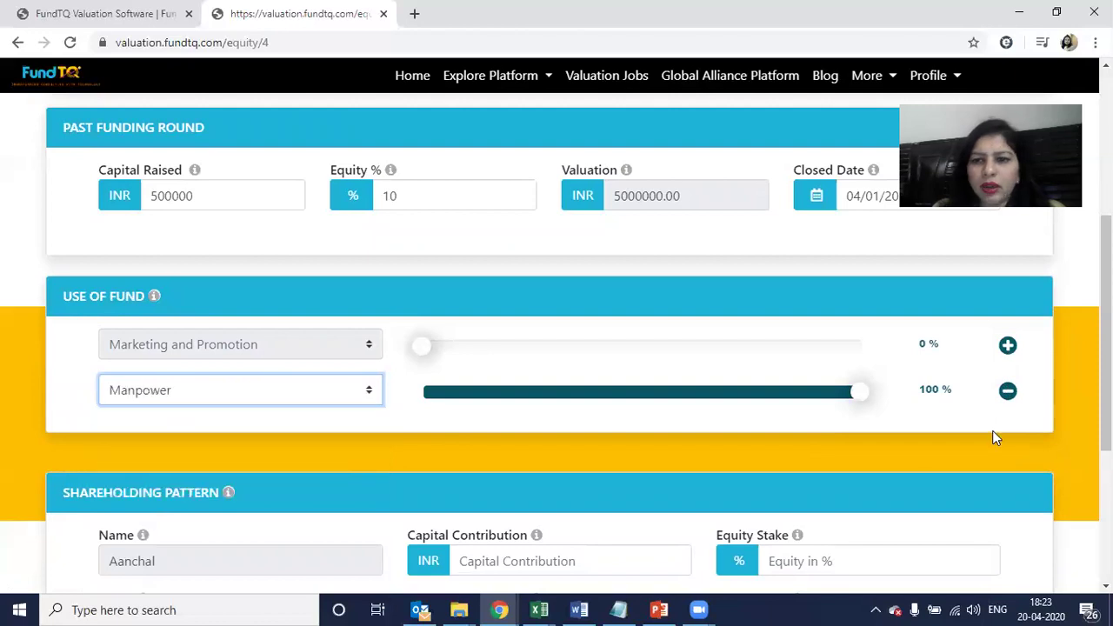
Lower the Manpower share to 1% and add Technology Development as the third use of fund.
click(1007, 345)
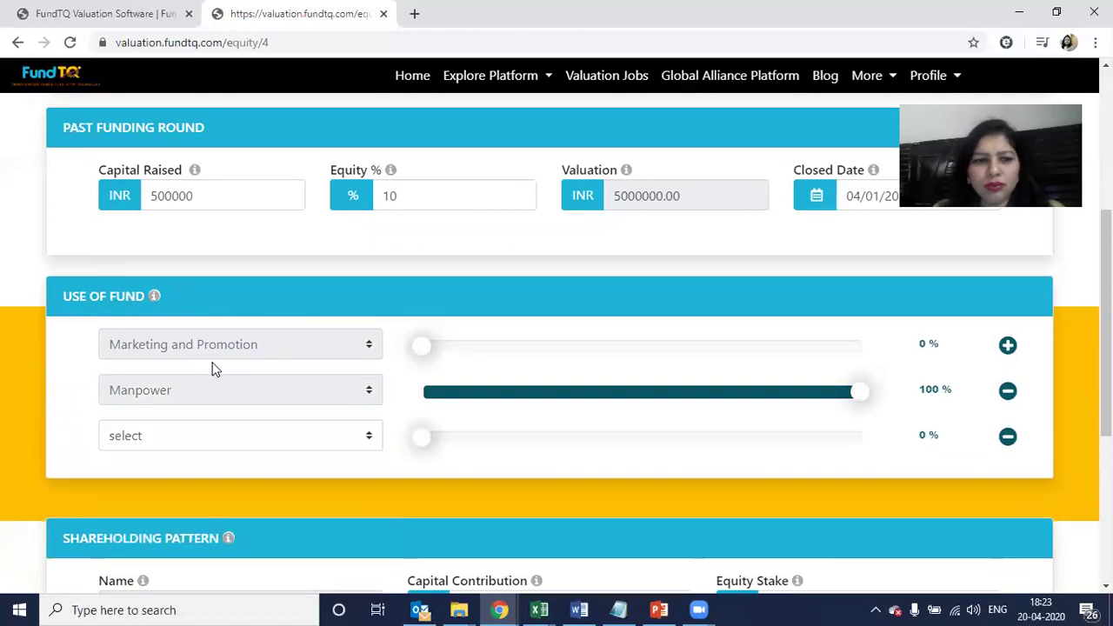
drag(858, 397, 415, 321)
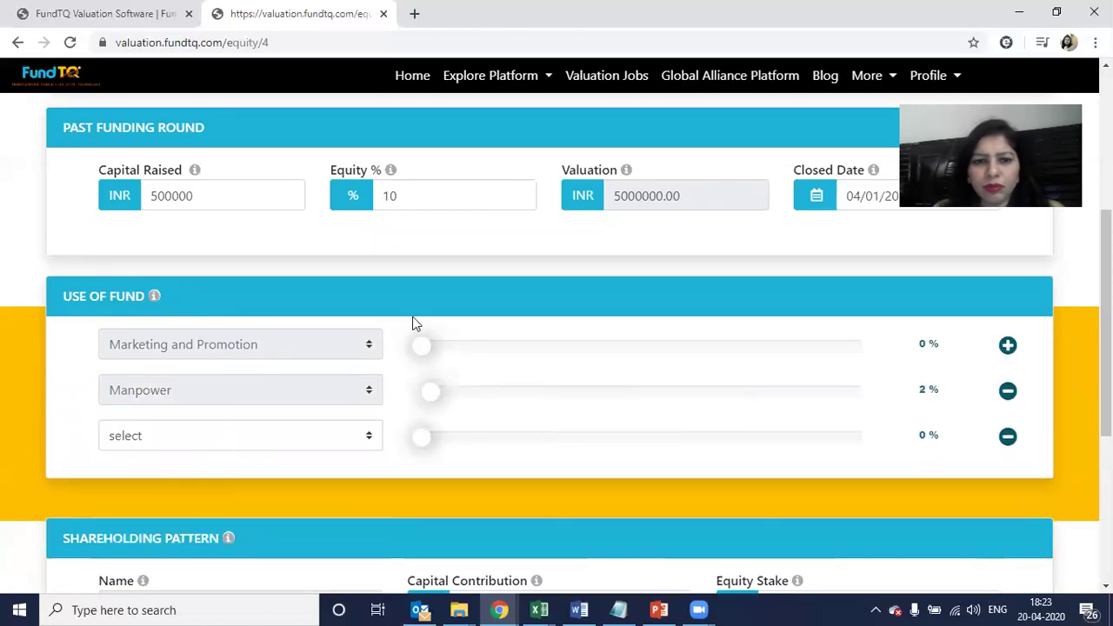
click(297, 437)
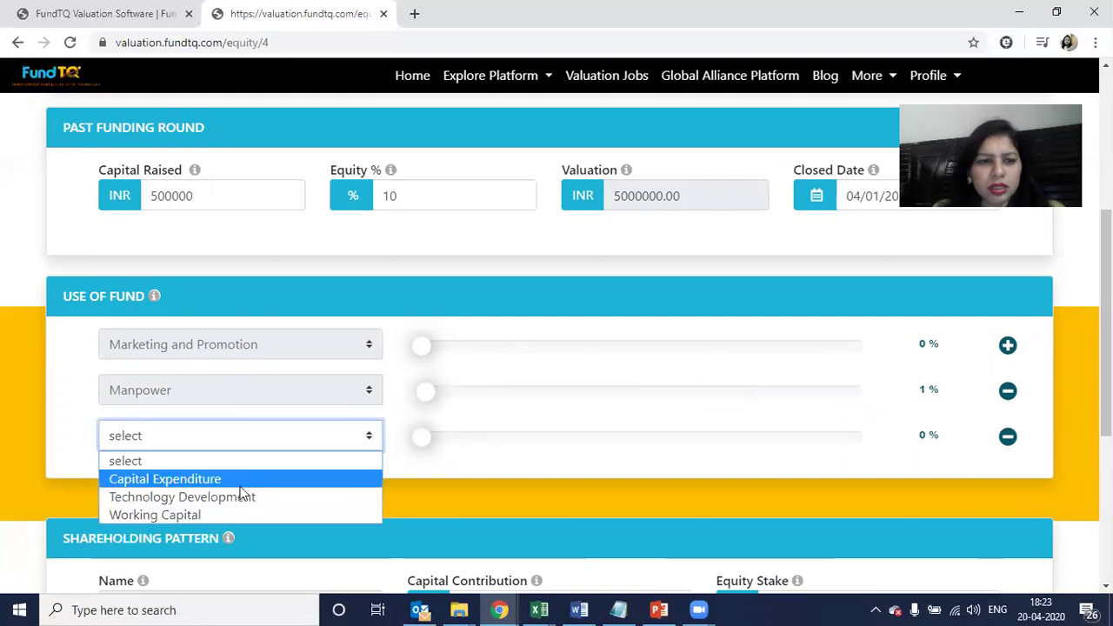
click(223, 497)
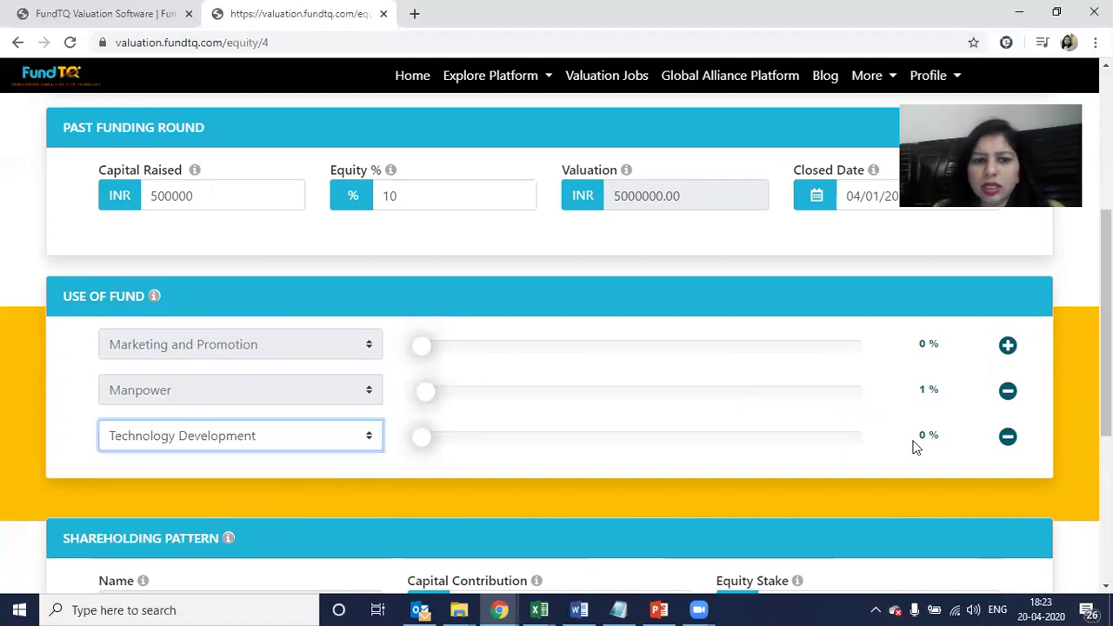
Add Capital Expenditure and Working Capital as the fourth and fifth uses of fund.
click(1008, 346)
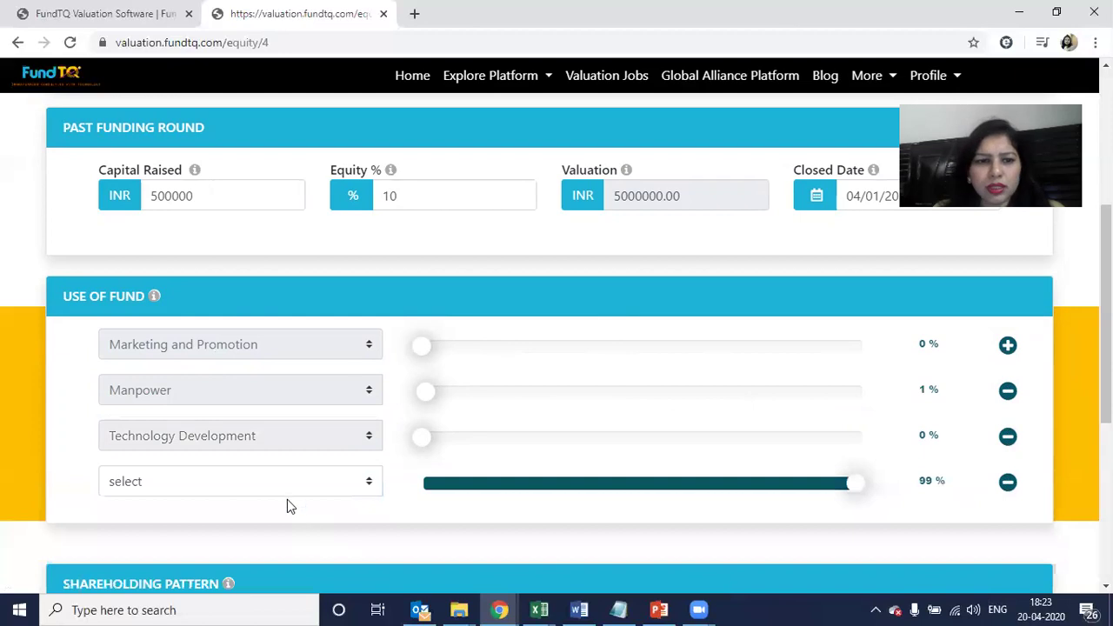
click(248, 489)
click(214, 525)
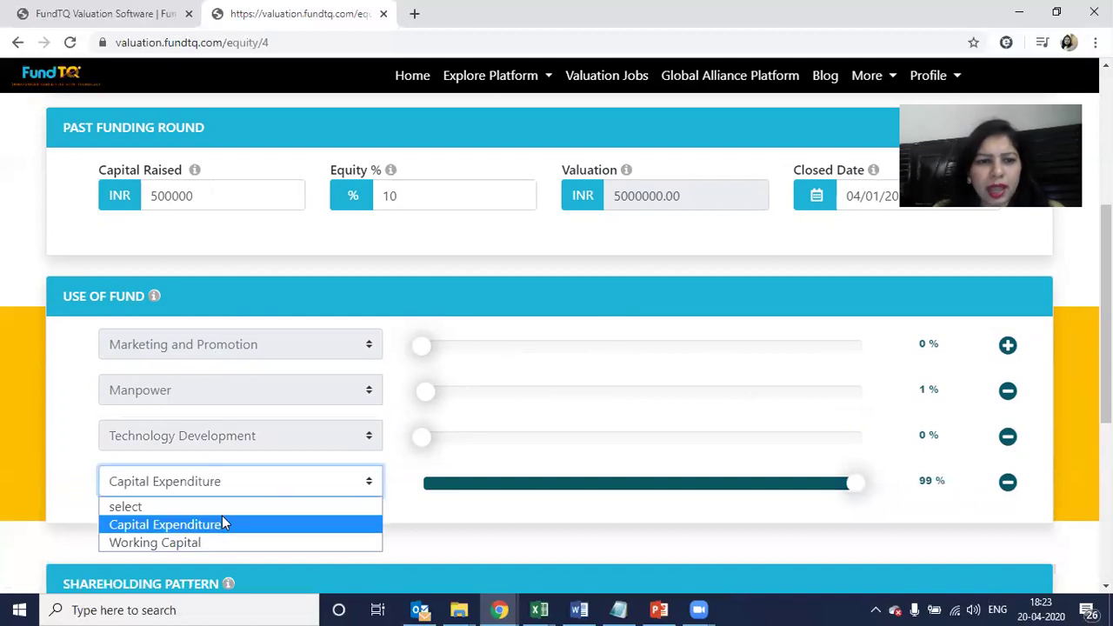
scroll(437, 427, down, 1)
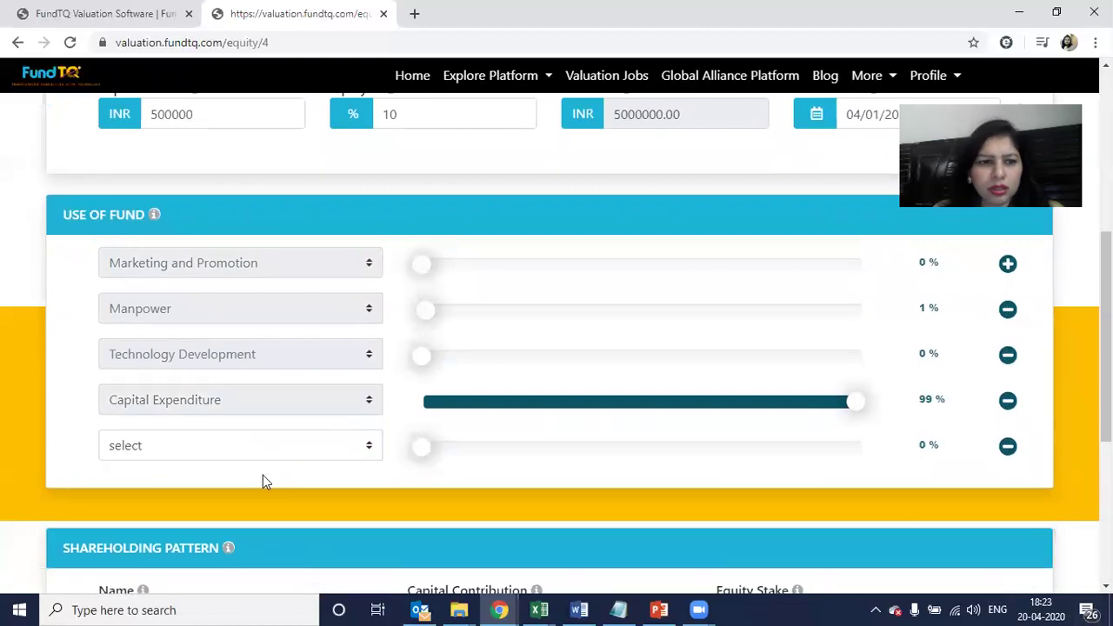
click(256, 454)
click(238, 490)
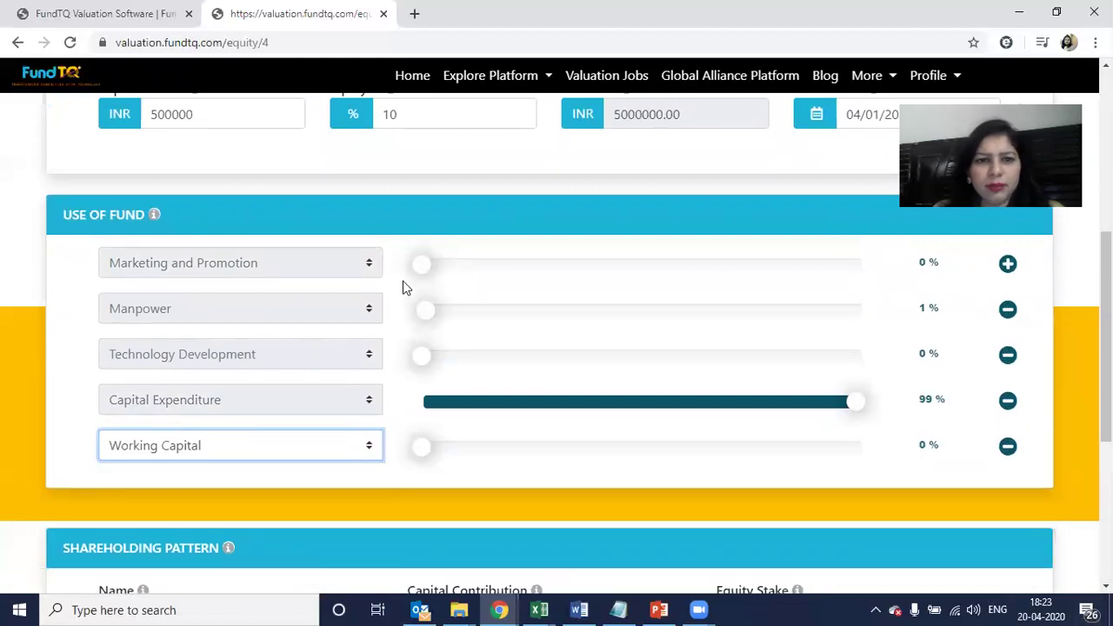
Try to adjust the use of fund percentages, and remove the Working Capital and Capital Expenditure rows.
click(846, 407)
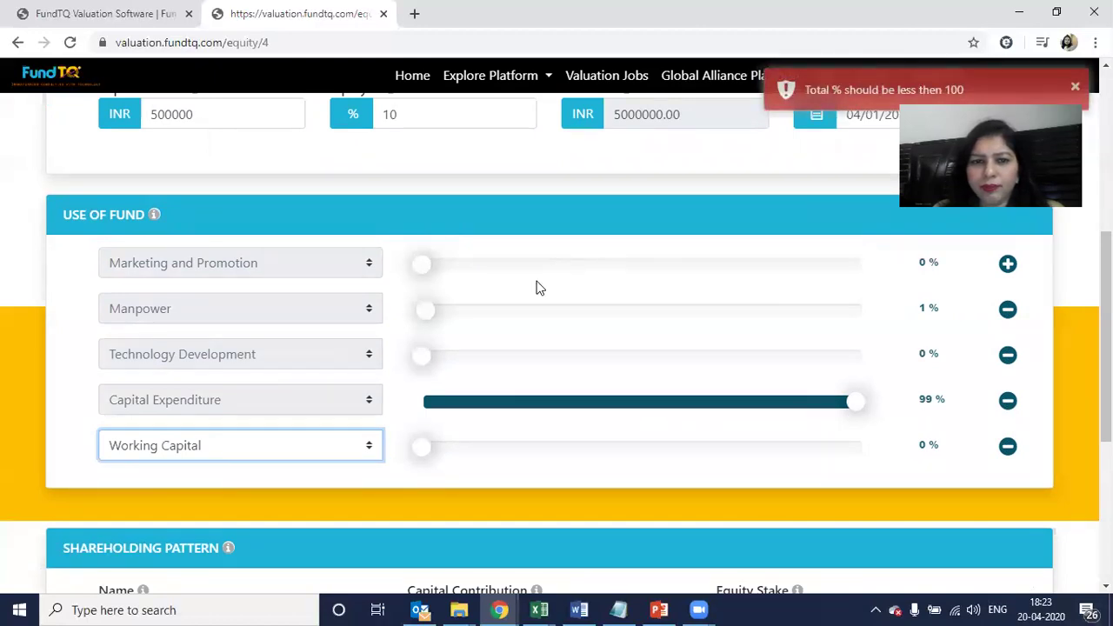
click(450, 269)
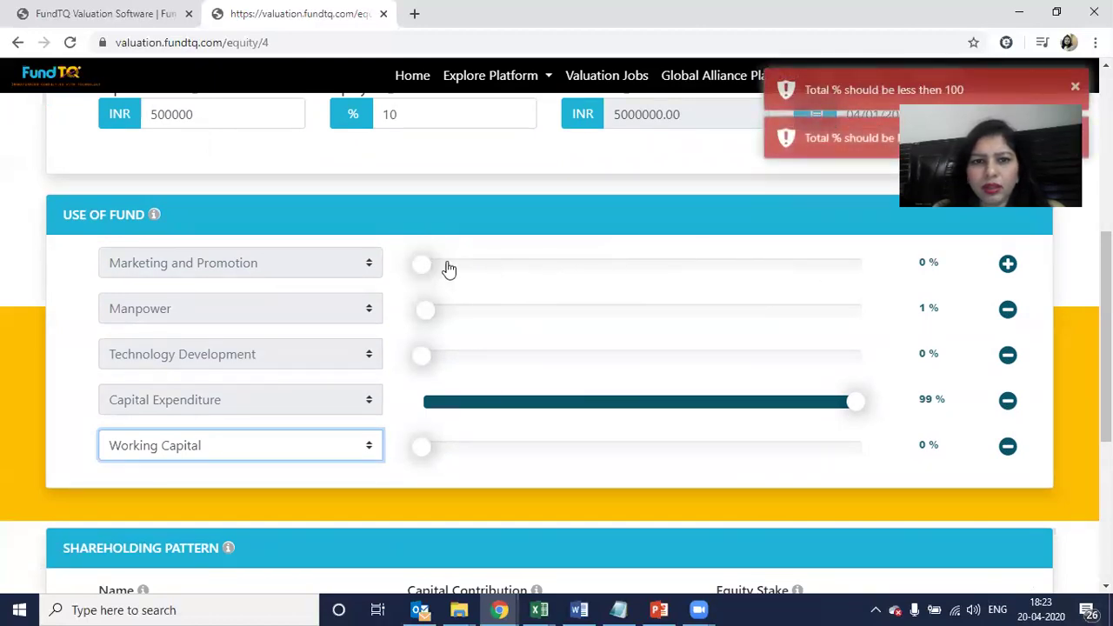
click(418, 422)
click(1007, 445)
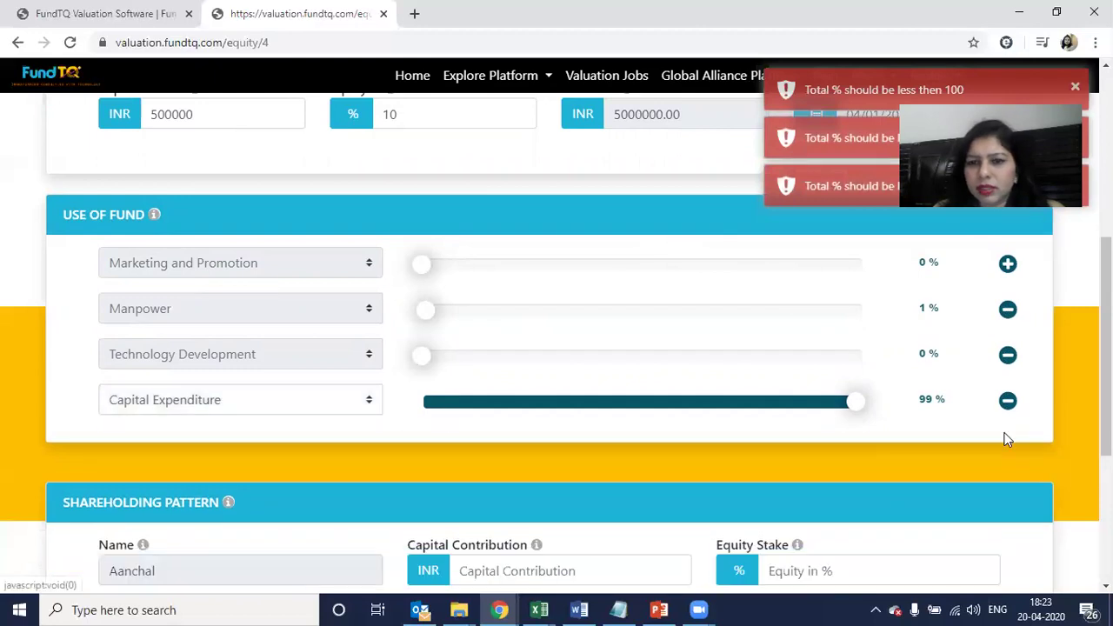
click(1007, 400)
Allocate the use of fund as 50% Marketing and Promotion, 20% Manpower and 10% Technology Development.
drag(423, 264, 626, 273)
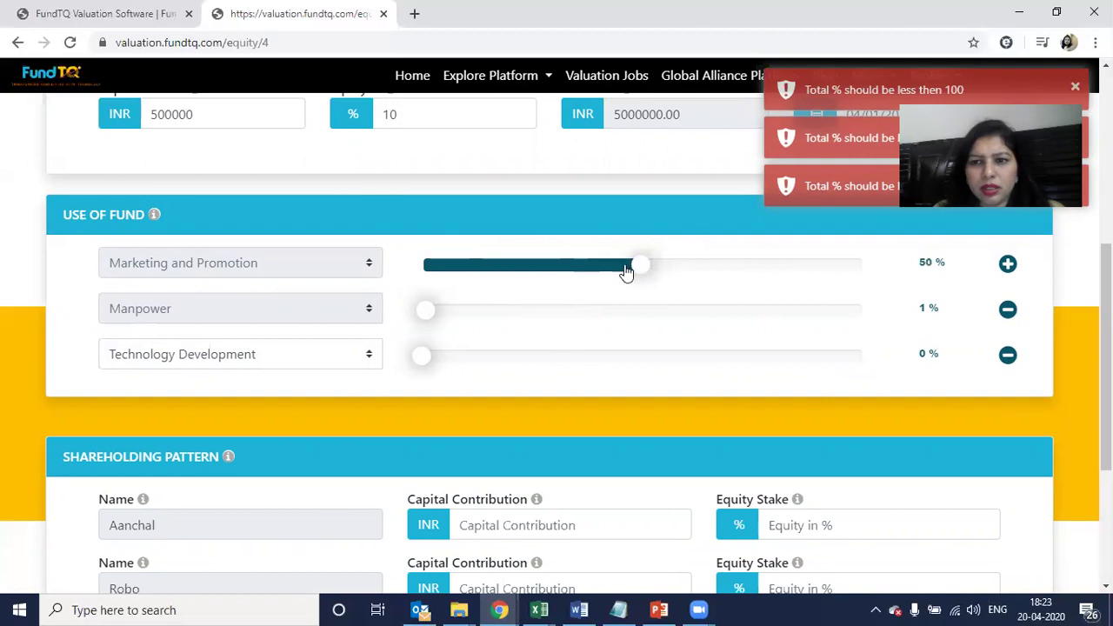
drag(427, 306, 495, 328)
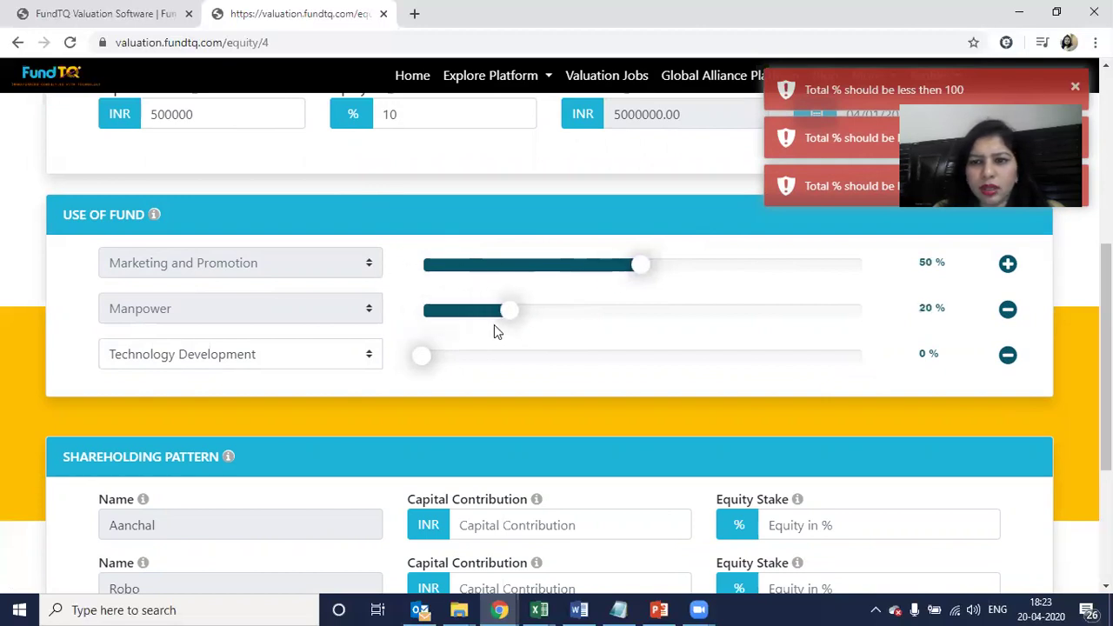
drag(427, 366, 454, 358)
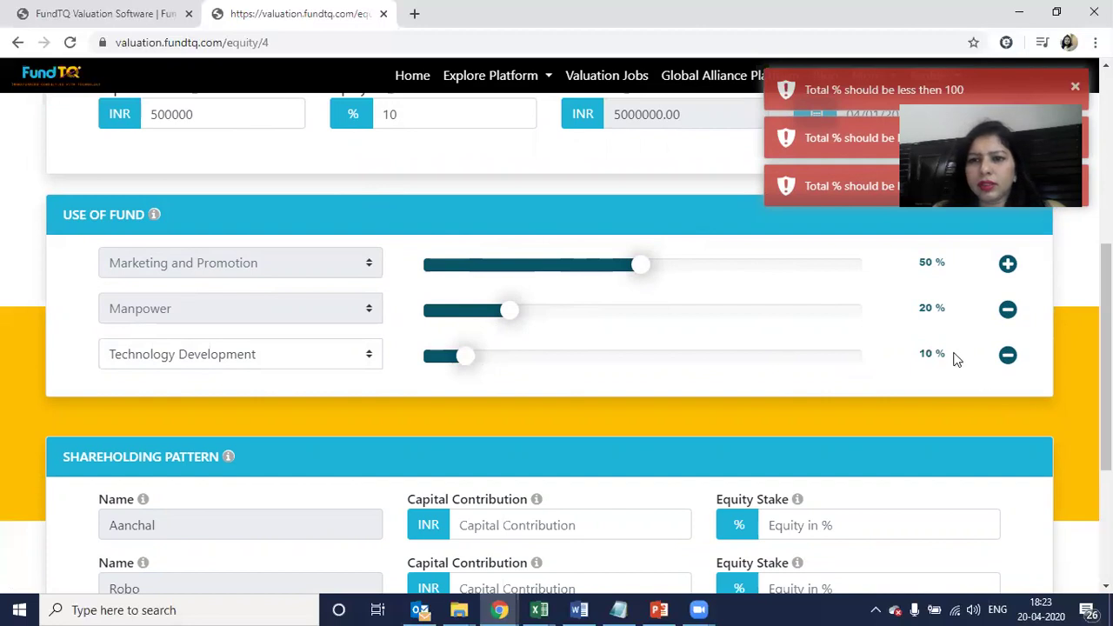
Raise the Technology Development share in the use of fund to 30%.
drag(470, 360, 554, 356)
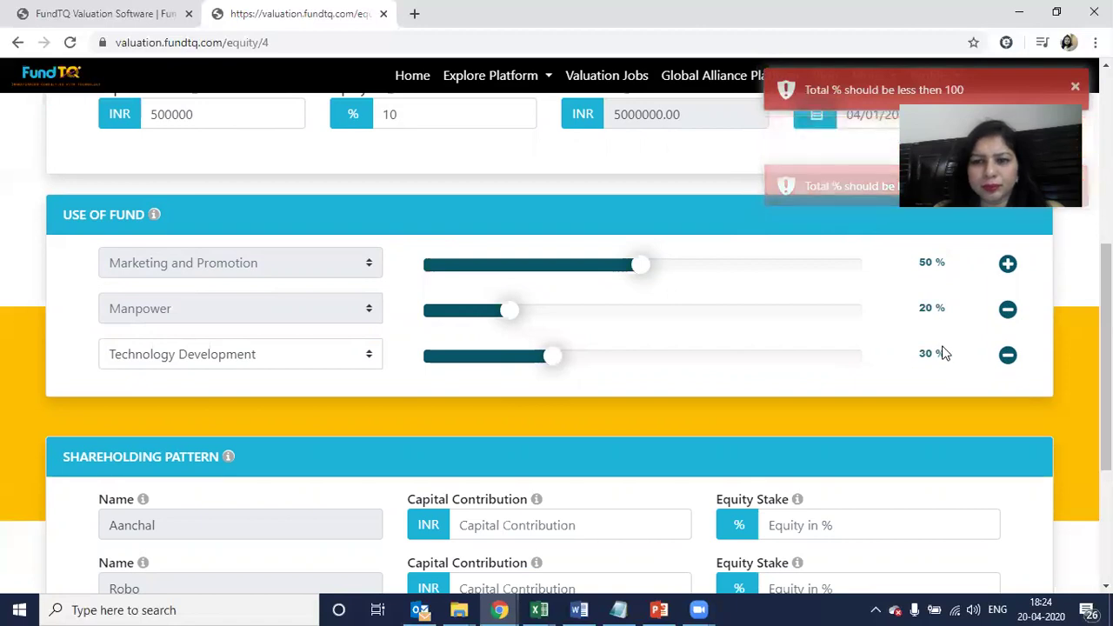
Enter a capital contribution of INR 1000000 and an equity stake of 90% for the first shareholder in the shareholding pattern.
scroll(942, 350, down, 2)
click(308, 364)
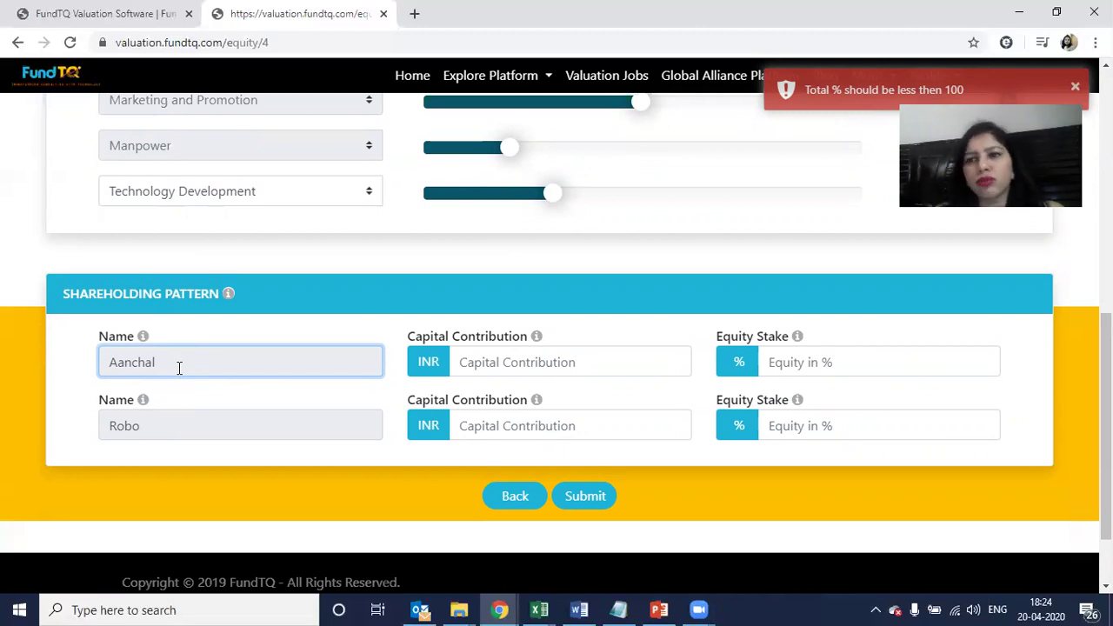
click(482, 363)
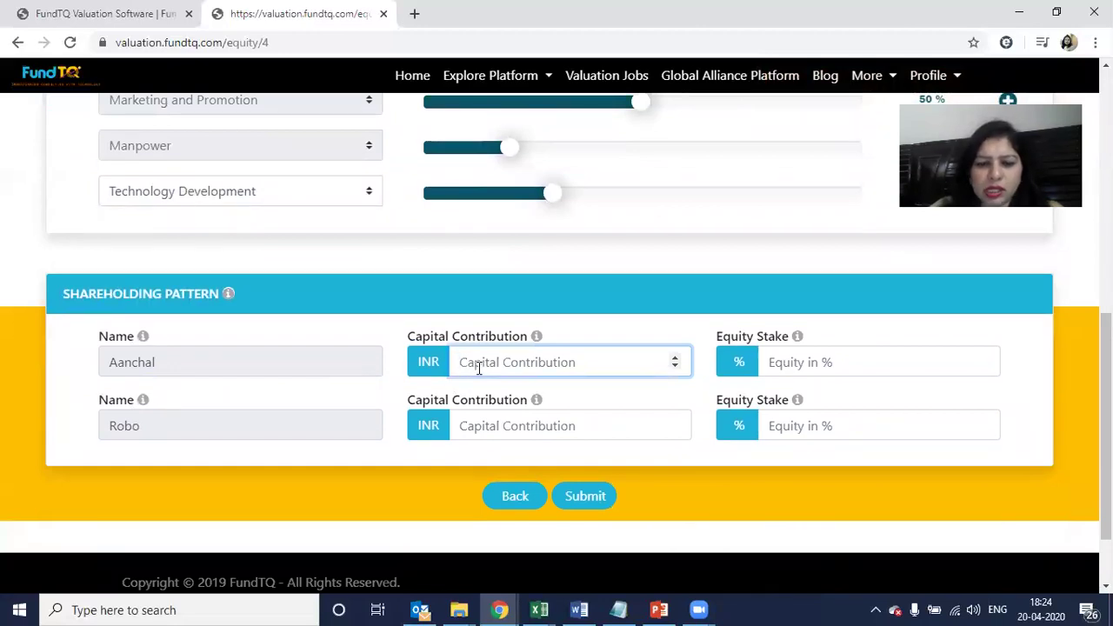
text(1000000)
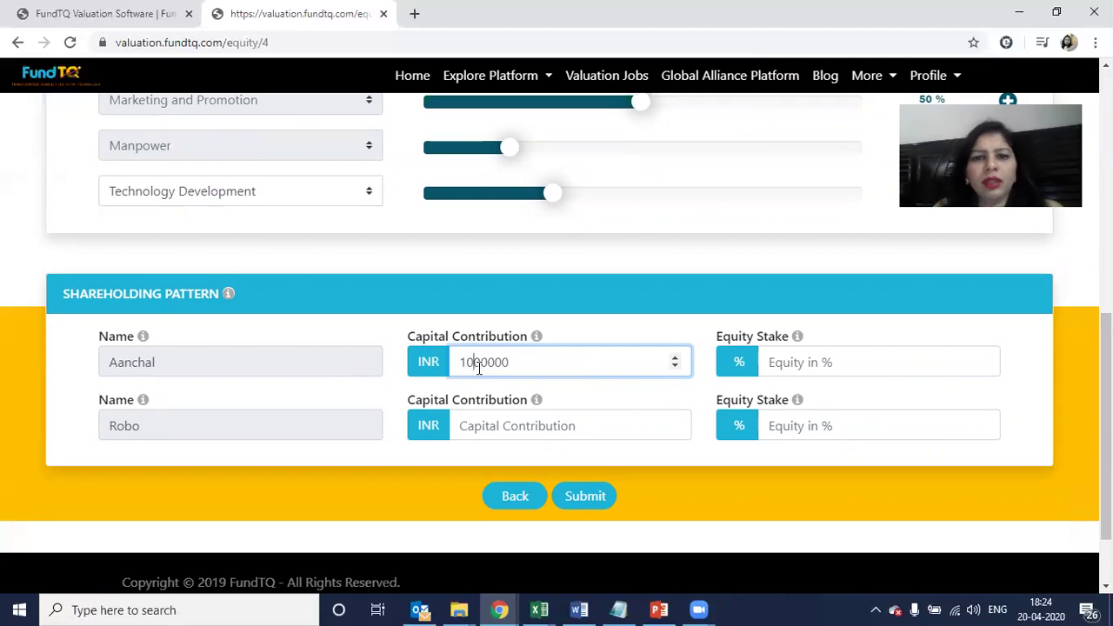
click(802, 360)
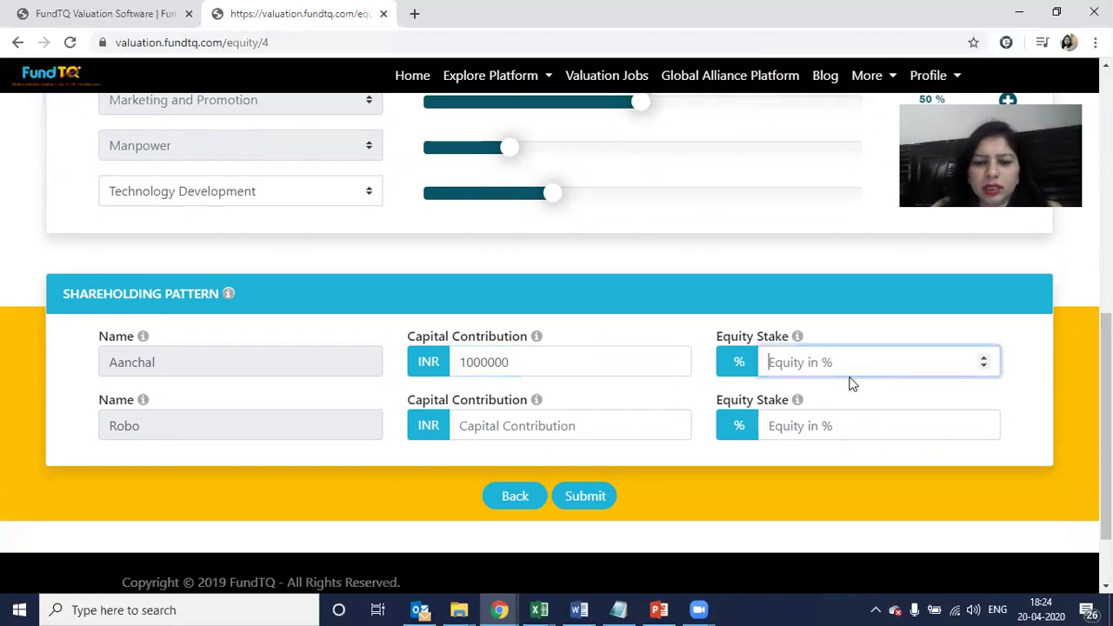
text(90)
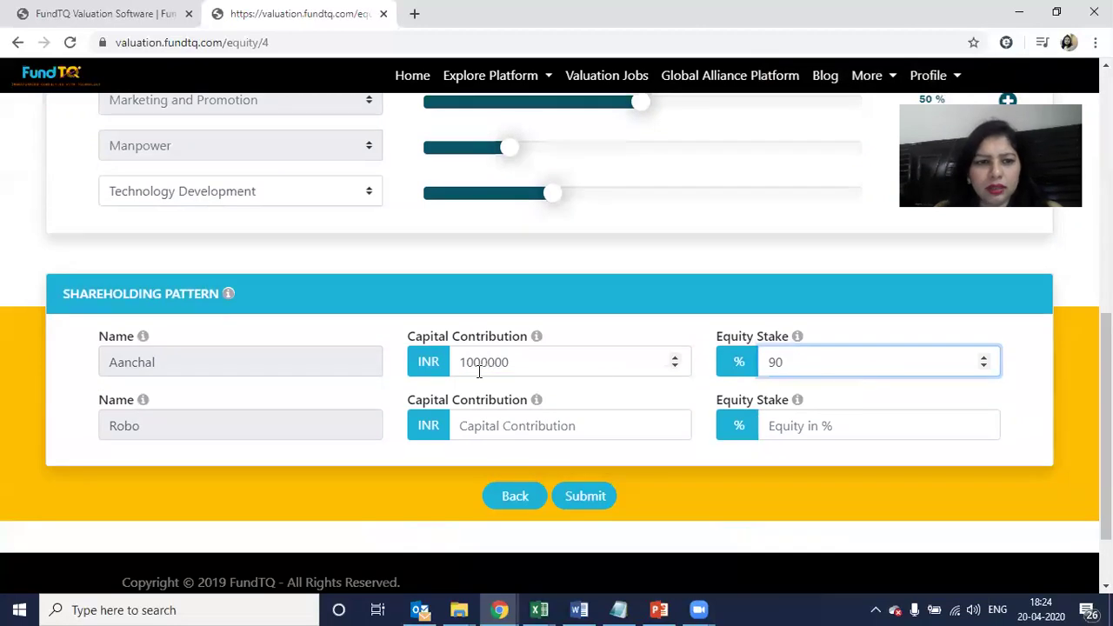
Enter a capital contribution of INR 100000 and an equity stake of 10% for the second shareholder.
click(491, 421)
text(100000)
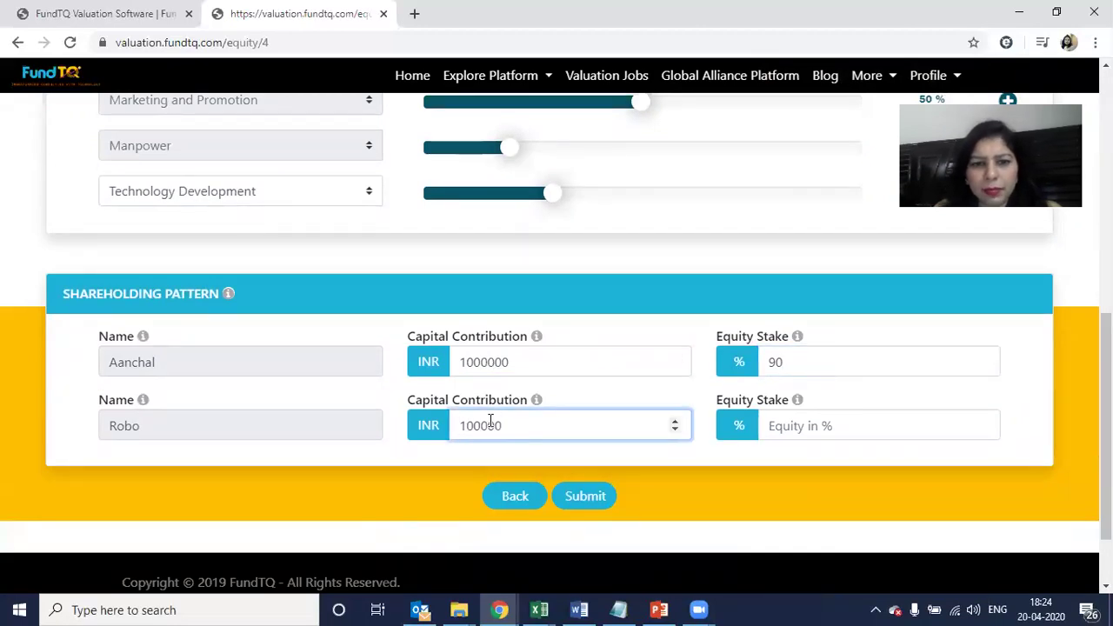
click(812, 426)
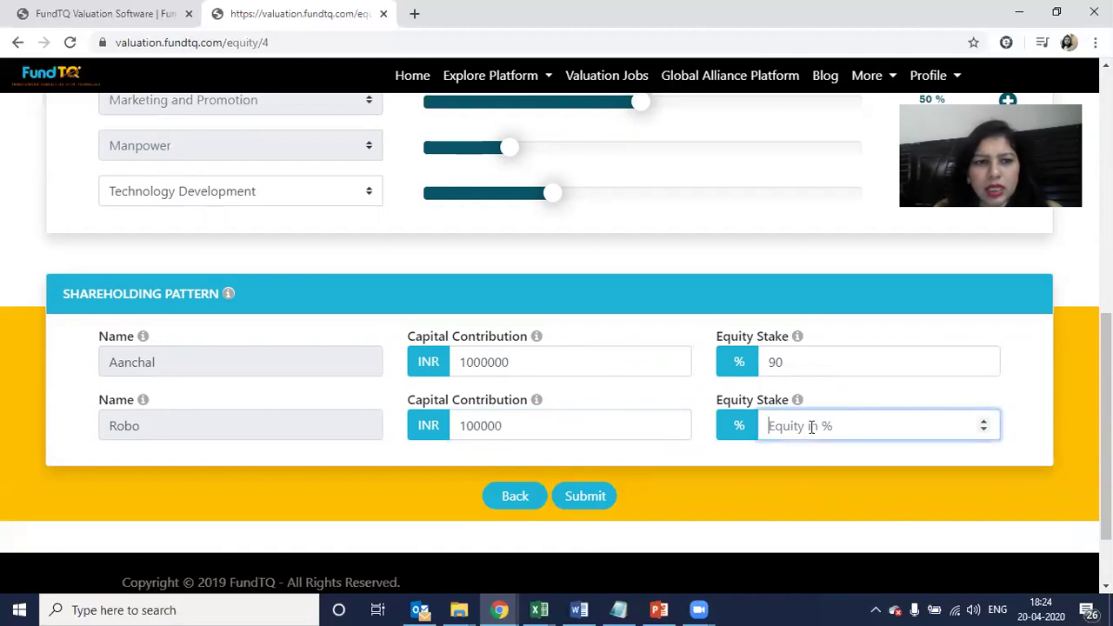
text(10)
Check the past funding round's equity share, set the first shareholder's equity stake to 80%, and submit the form.
scroll(812, 426, up, 3)
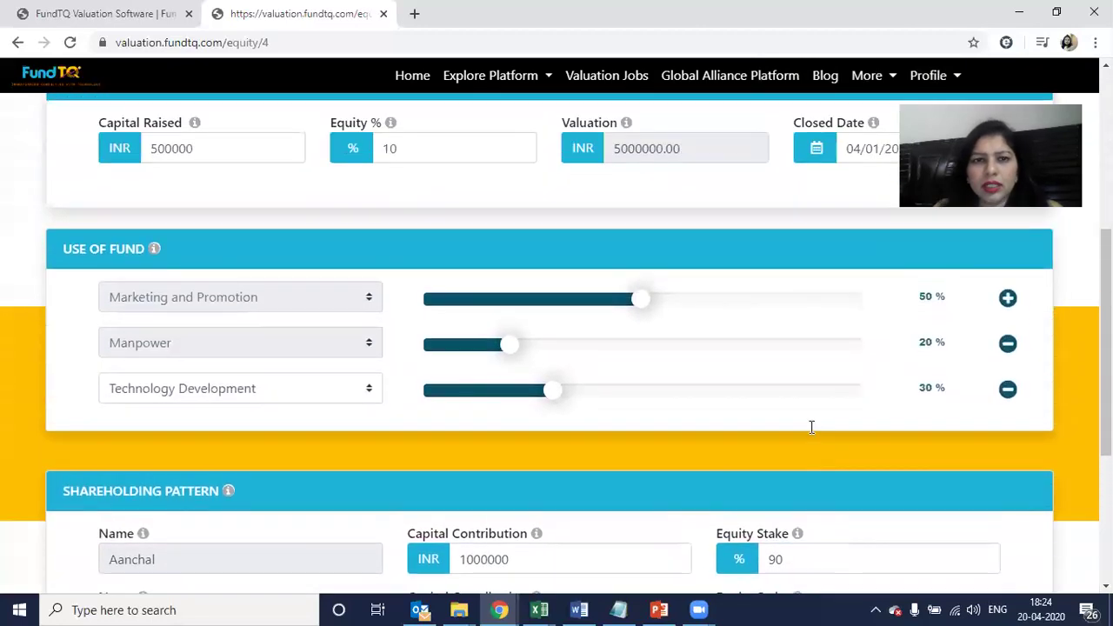
scroll(808, 391, down, 1)
scroll(609, 313, up, 1)
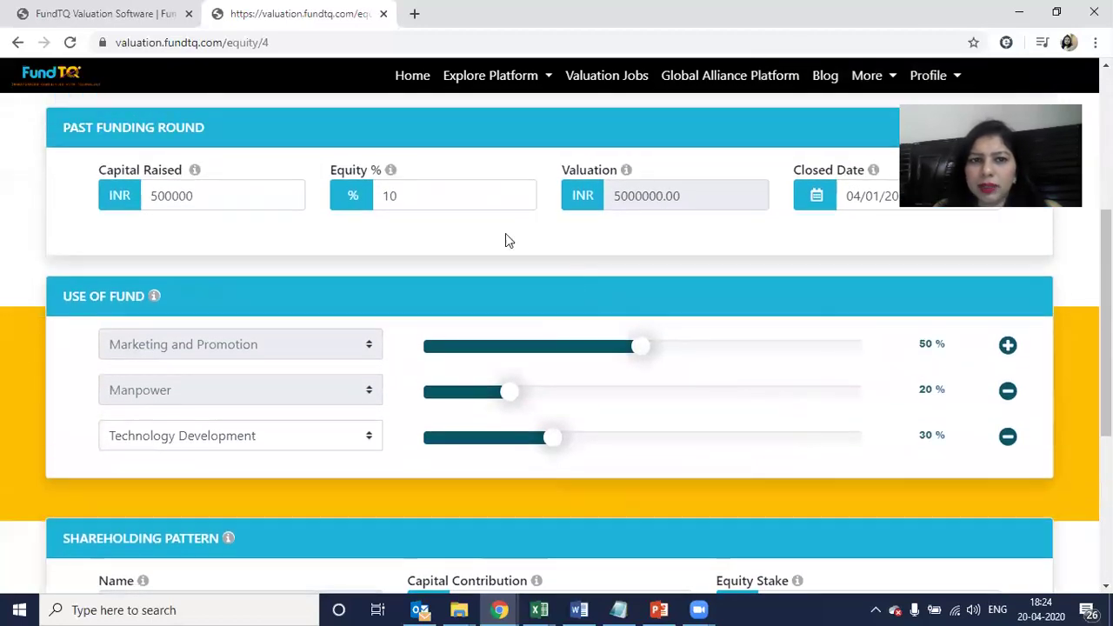
click(448, 196)
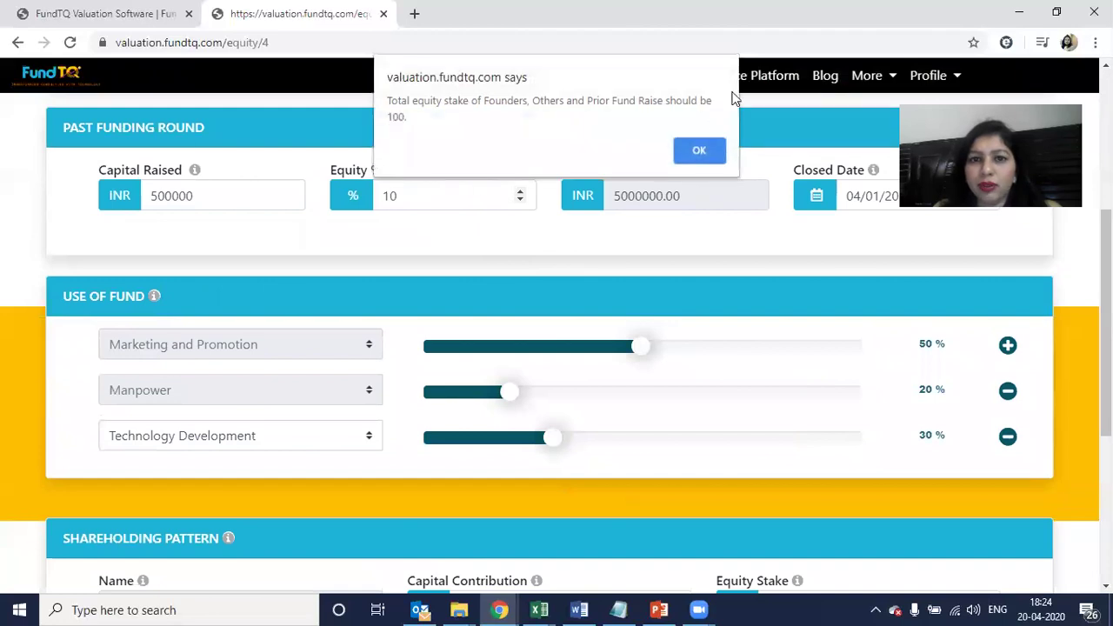
click(699, 160)
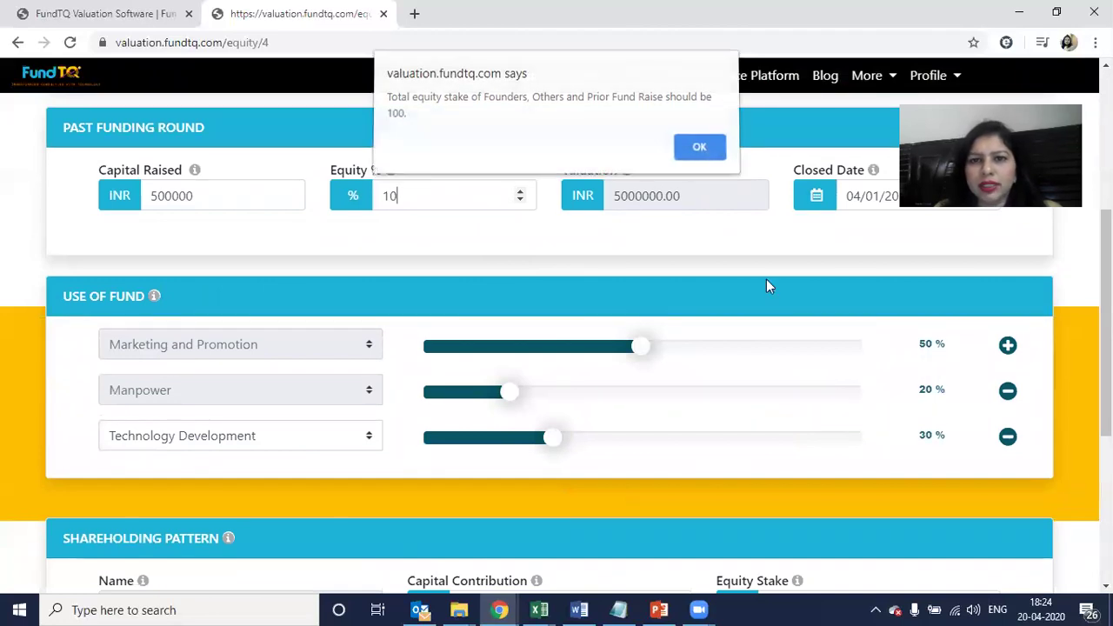
scroll(897, 458, down, 3)
click(795, 357)
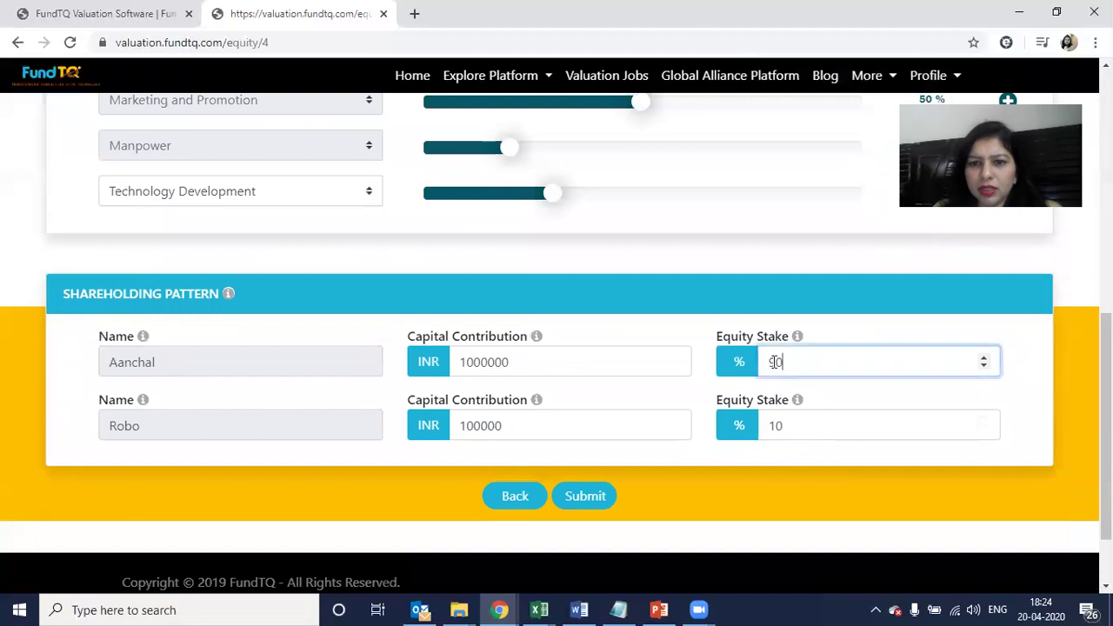
text(8)
click(862, 461)
click(585, 495)
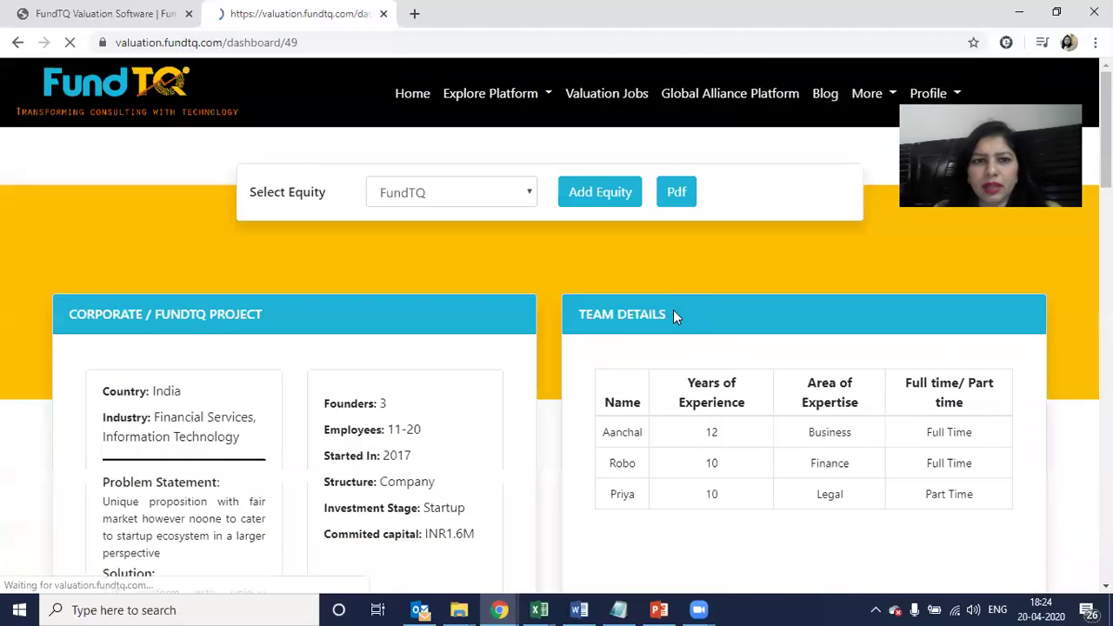
Review the dashboard's corporate details, including the problem statement, solution, USP and committed capital.
scroll(673, 312, down, 2)
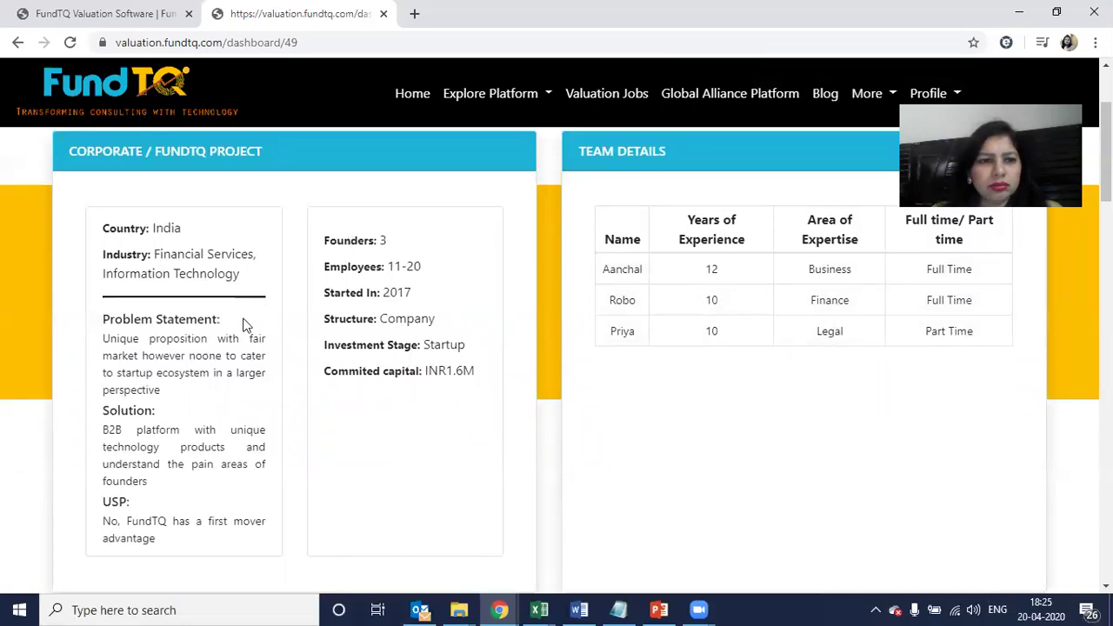
scroll(241, 322, down, 2)
drag(204, 192, 209, 210)
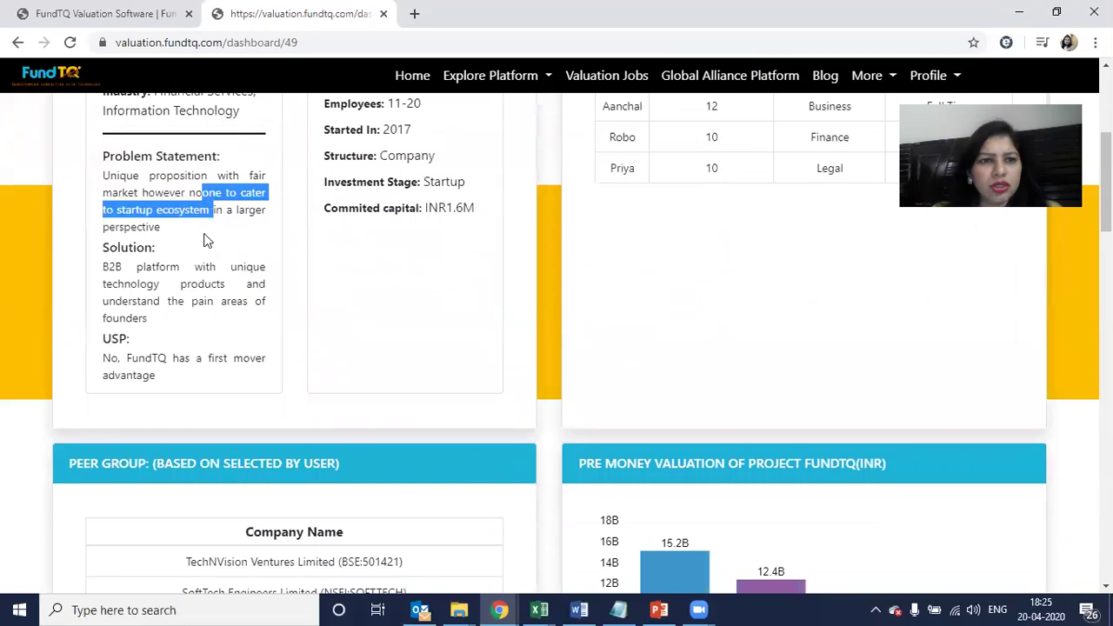
drag(193, 267, 187, 284)
click(219, 194)
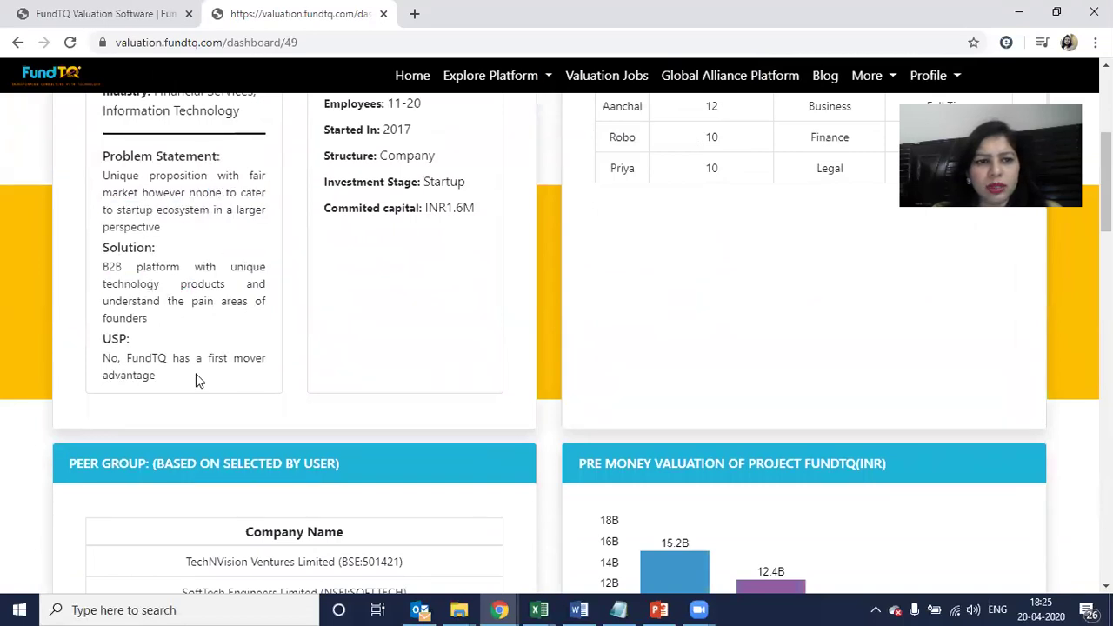
drag(405, 207, 473, 206)
click(466, 209)
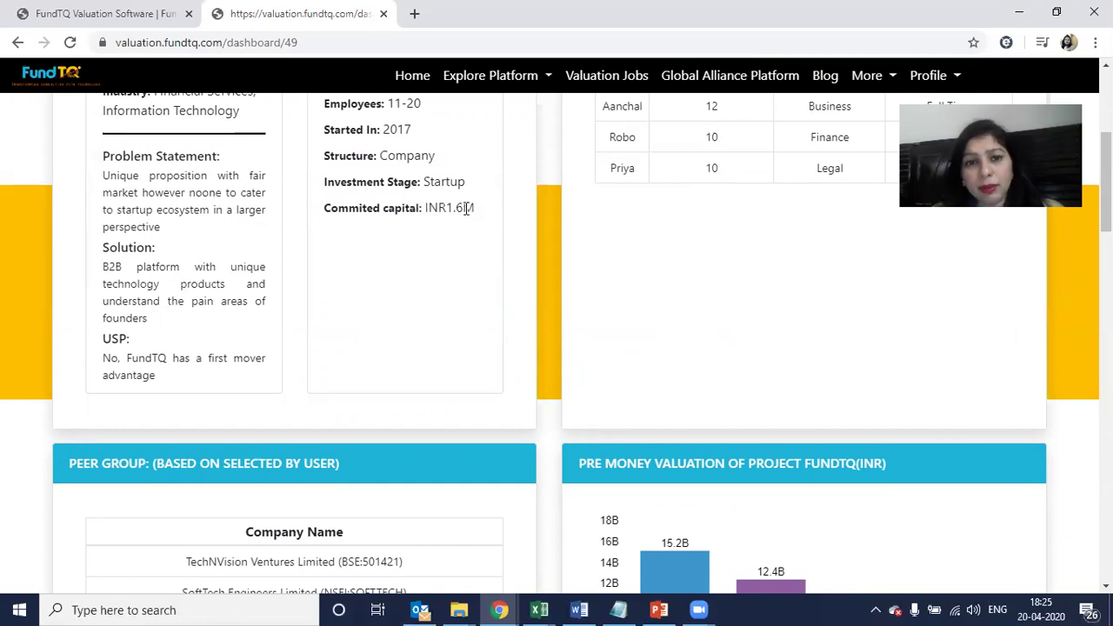
Examine the peer group, pre-money valuation, financial performance, use of fund, past funding and current ownership sections of the report.
scroll(467, 208, up, 1)
scroll(467, 209, down, 5)
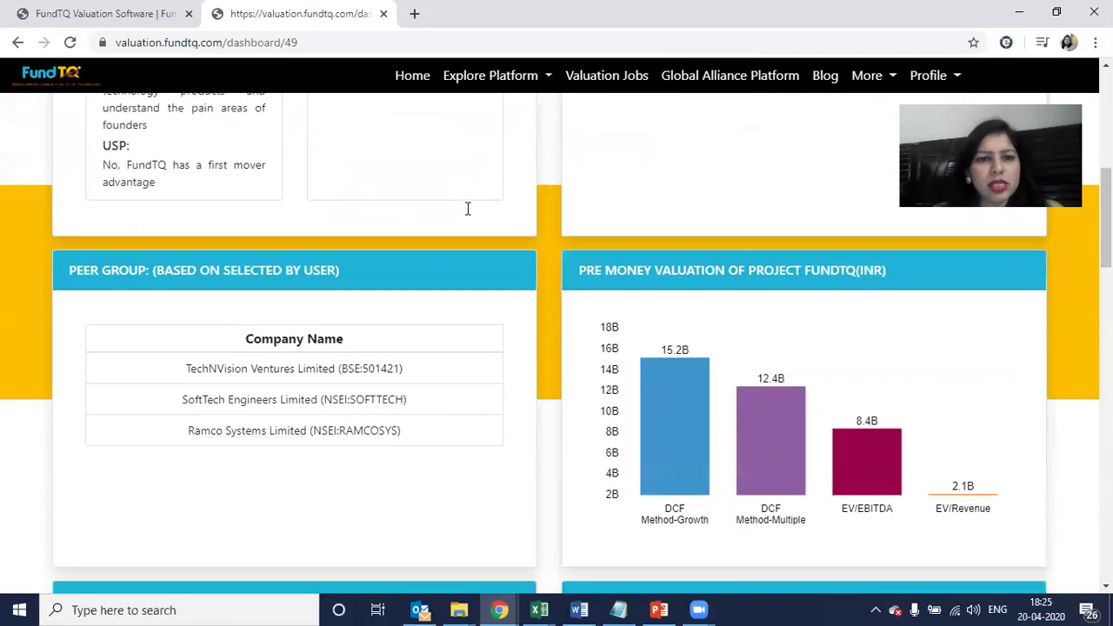
drag(282, 158, 287, 214)
click(321, 277)
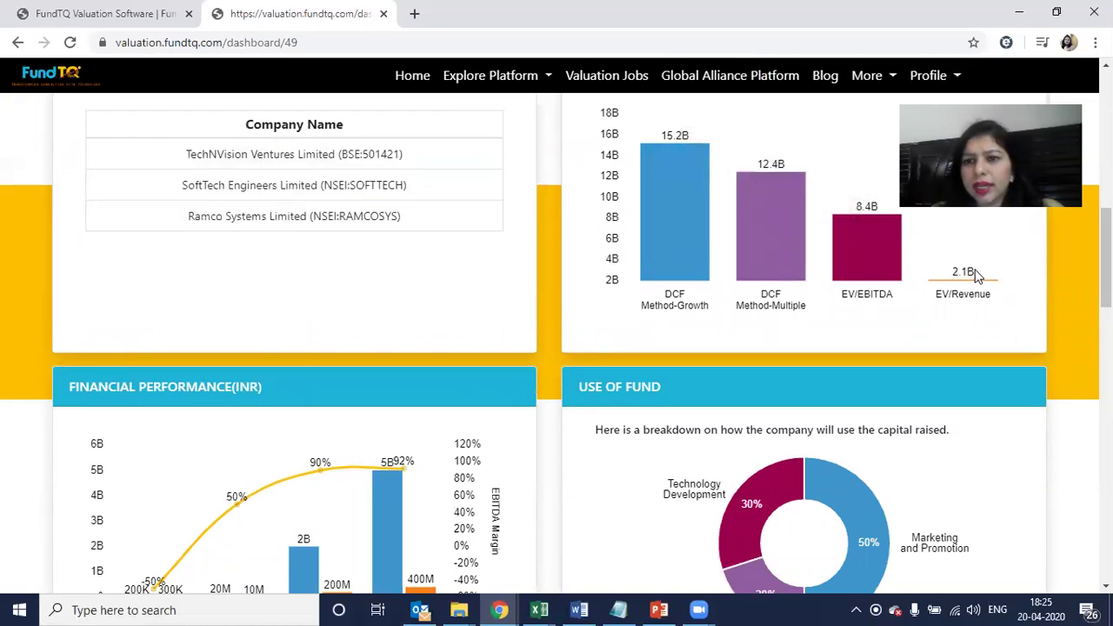
scroll(807, 326, down, 2)
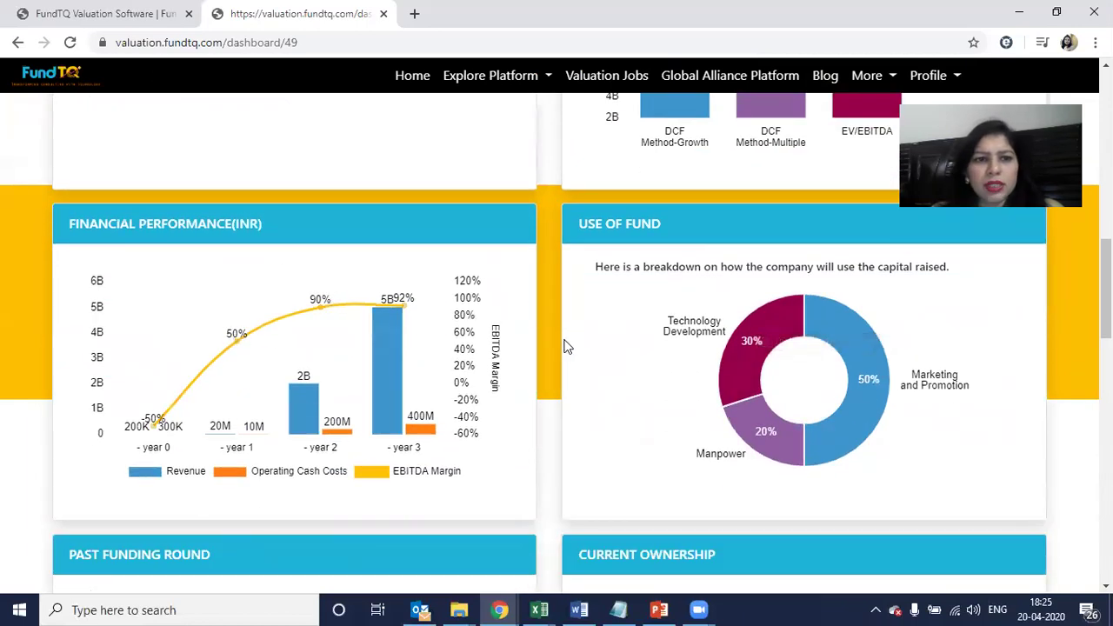
mouse_move(748, 328)
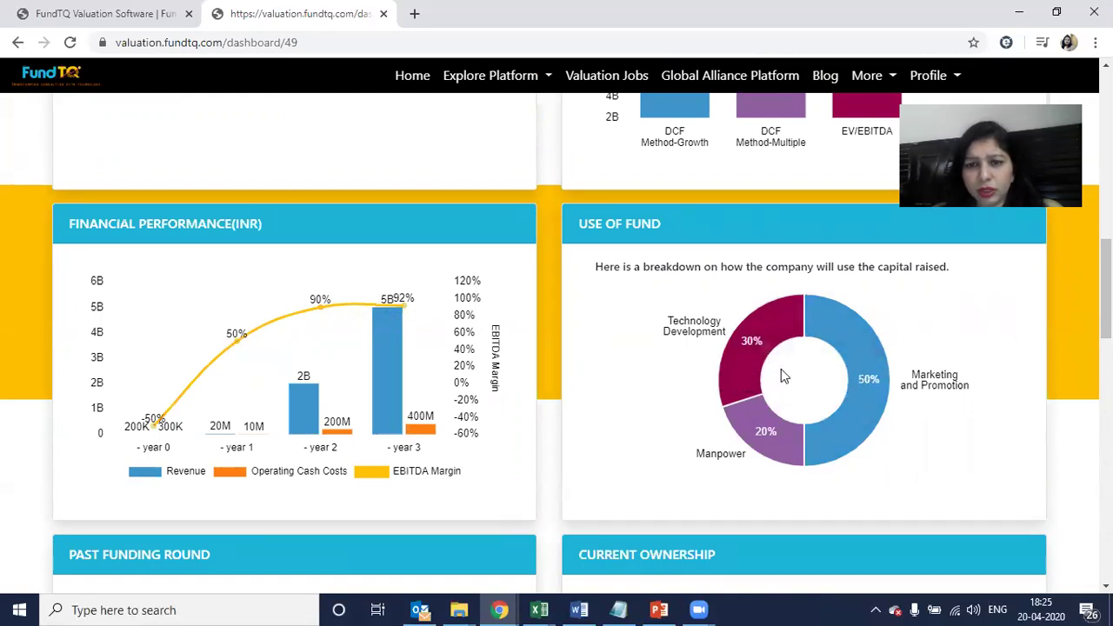
scroll(779, 369, down, 2)
scroll(772, 370, down, 3)
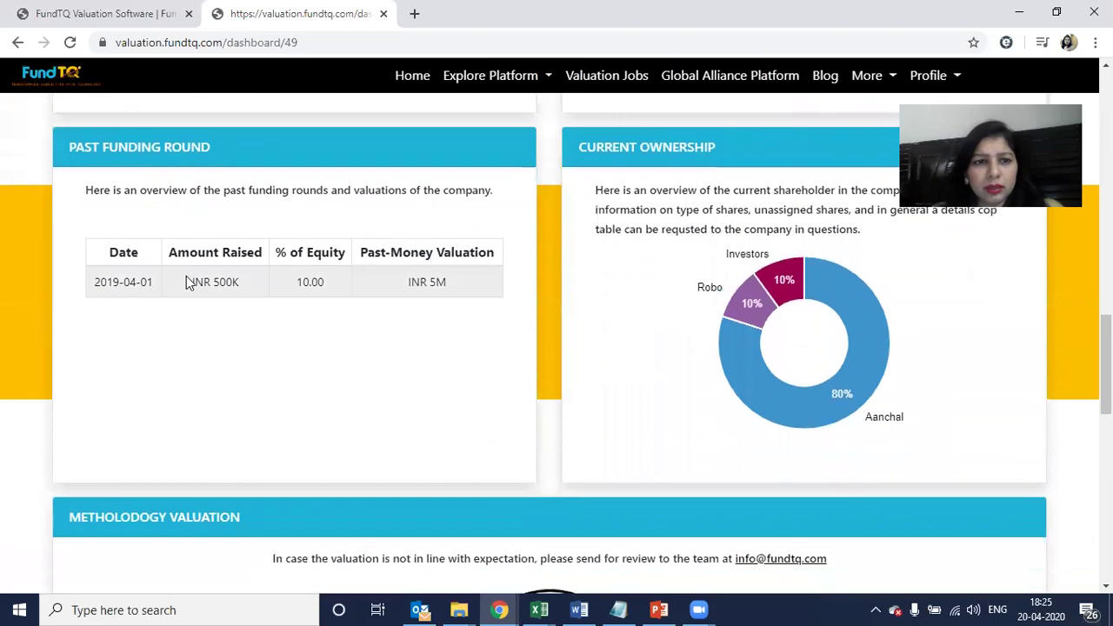
scroll(771, 363, down, 4)
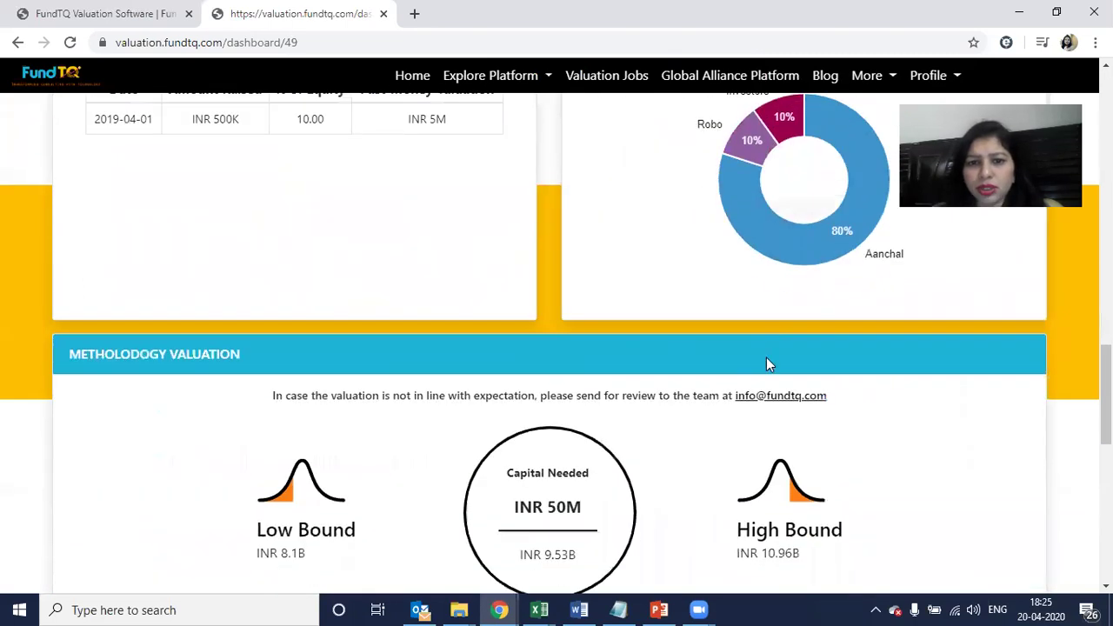
Examine the methodology valuation section, including the low and high bounds, the capital needed and the average valuation.
scroll(198, 156, down, 1)
drag(135, 108, 261, 139)
click(390, 222)
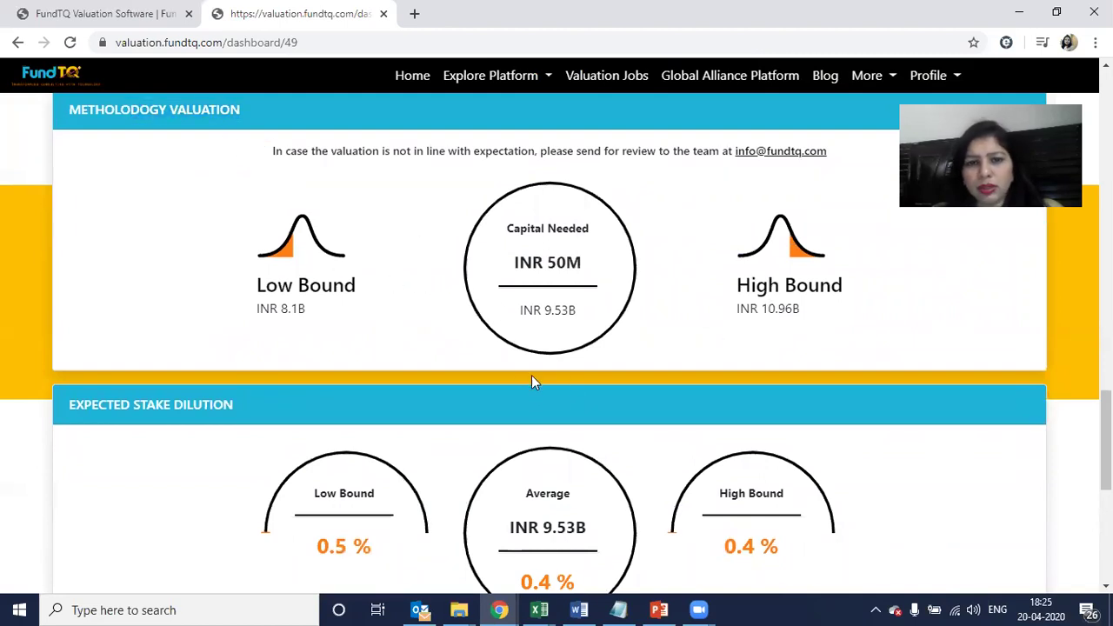
mouse_move(520, 318)
mouse_down()
mouse_move(585, 313)
mouse_move(527, 326)
mouse_move(500, 311)
mouse_up()
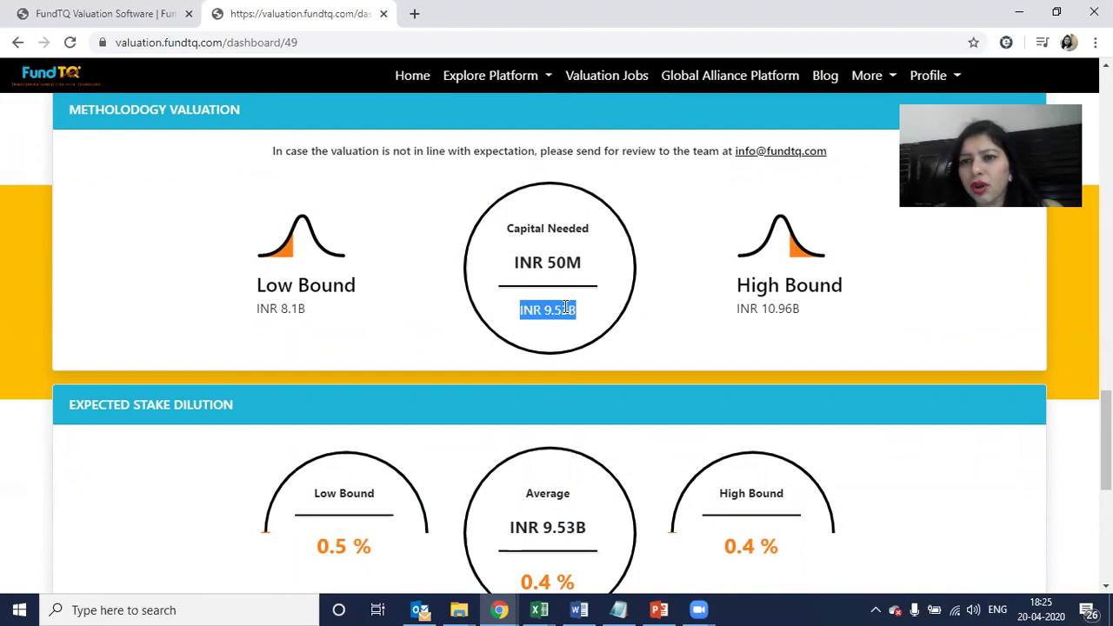
drag(567, 258, 515, 260)
click(520, 261)
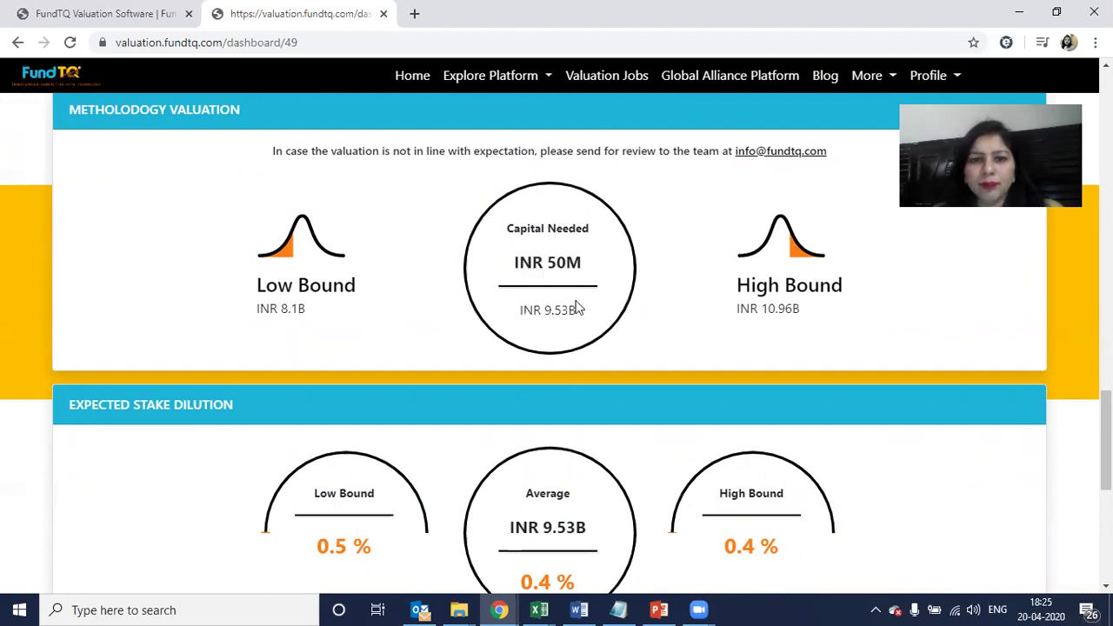
Examine the expected stake dilution for the low bound, average and high bound, comparing it with the valuation figures above.
scroll(576, 307, down, 3)
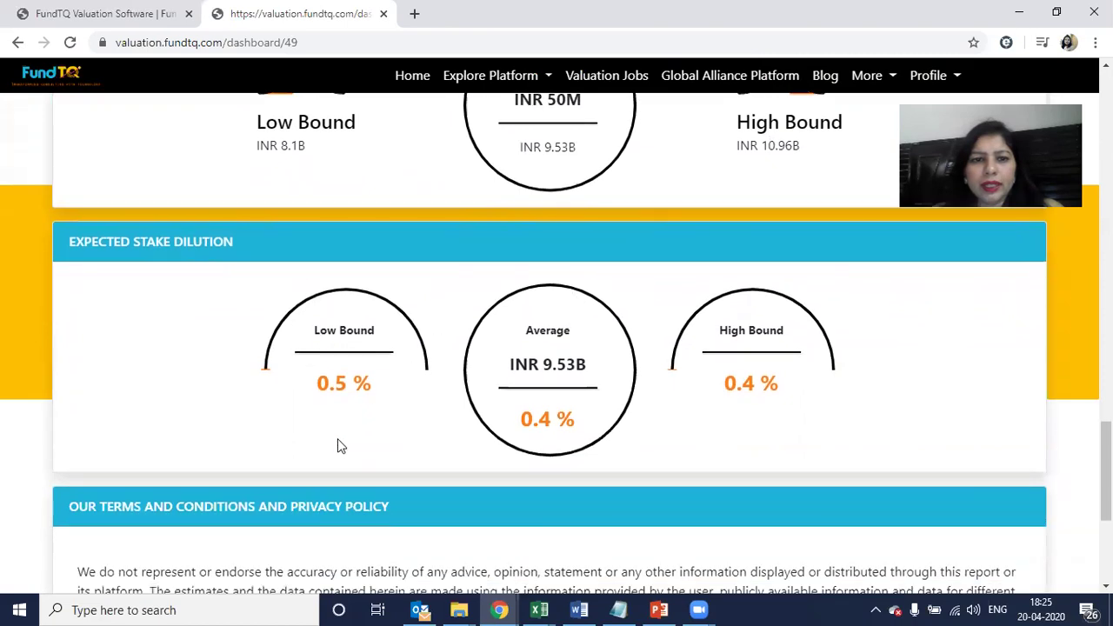
triple_click(552, 409)
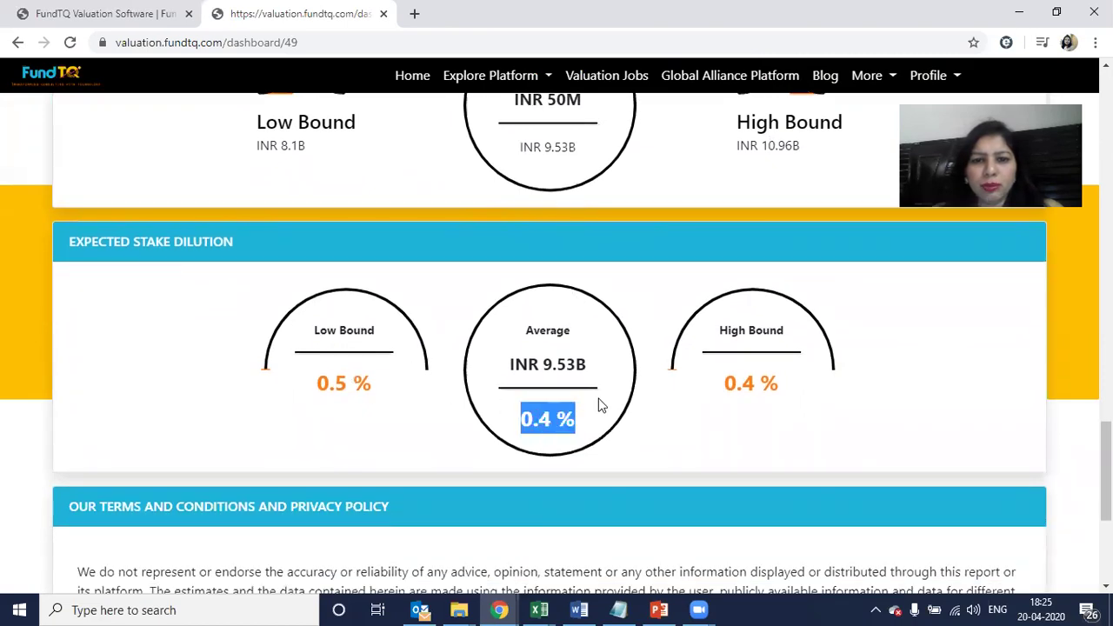
scroll(614, 354, up, 1)
scroll(551, 261, down, 1)
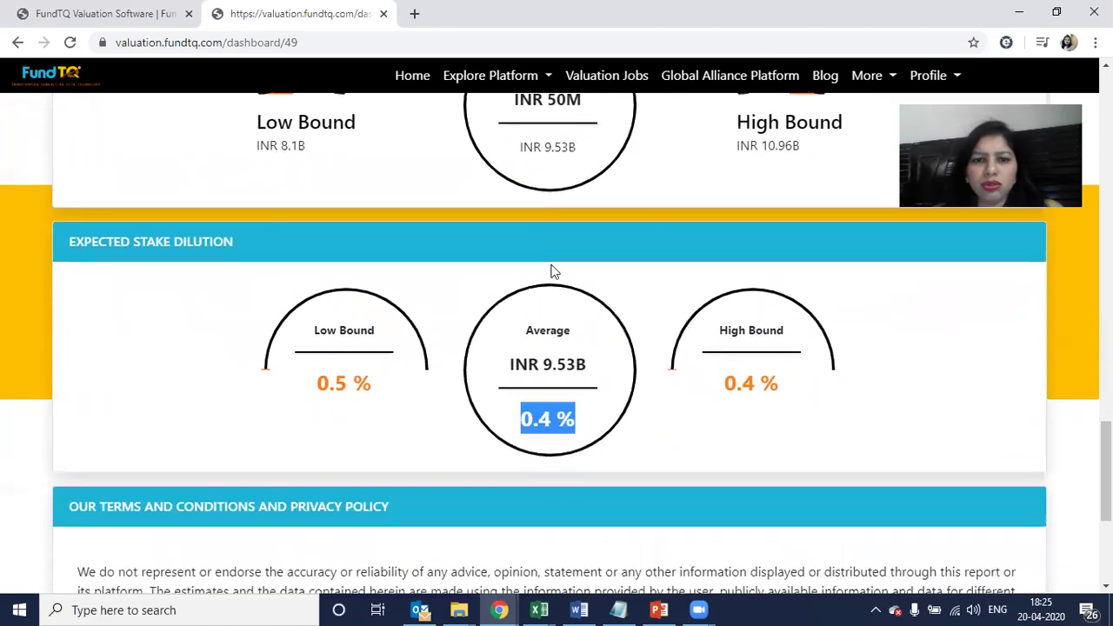
click(554, 413)
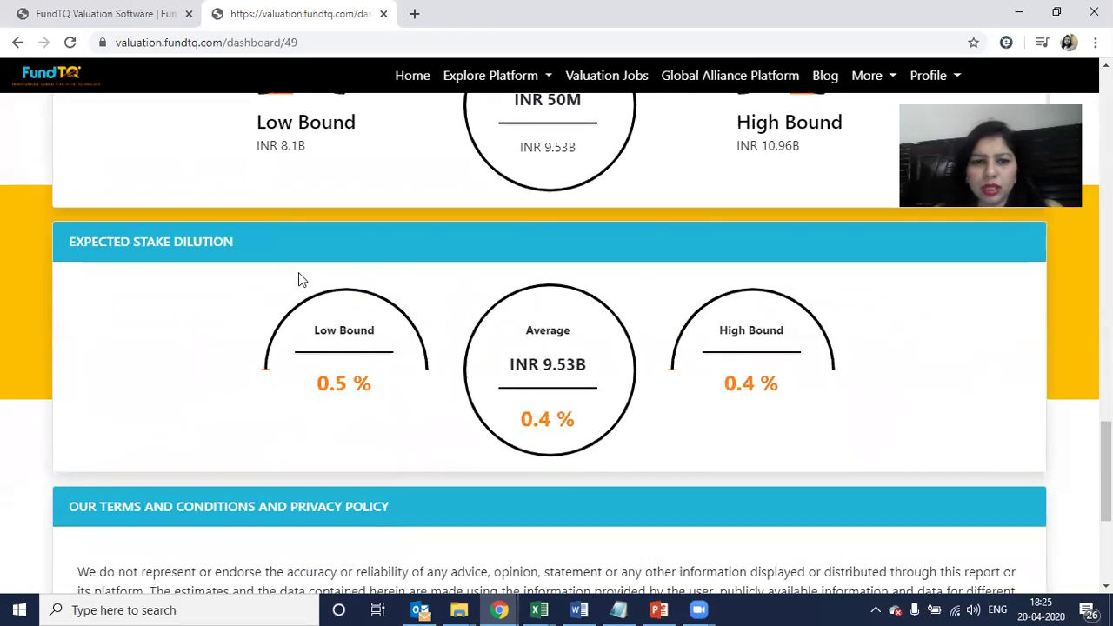
scroll(392, 403, down, 2)
drag(305, 226, 406, 258)
scroll(404, 256, up, 3)
click(423, 271)
scroll(460, 366, down, 5)
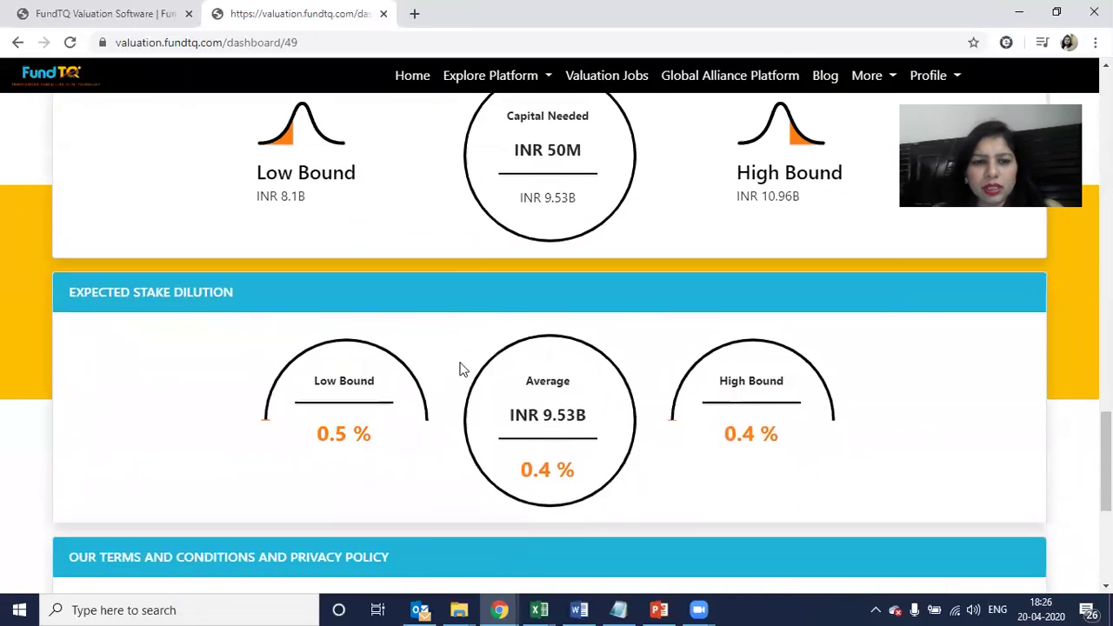
Generate the PDF version of the FundTQ valuation report in a new tab, and return to the dashboard.
scroll(460, 361, up, 15)
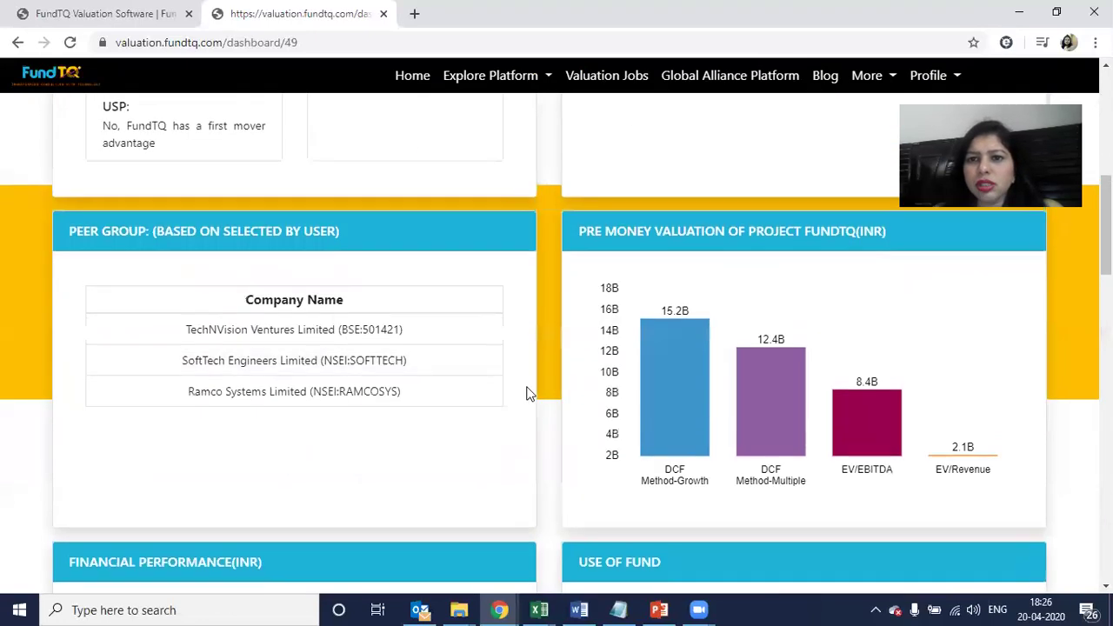
click(673, 207)
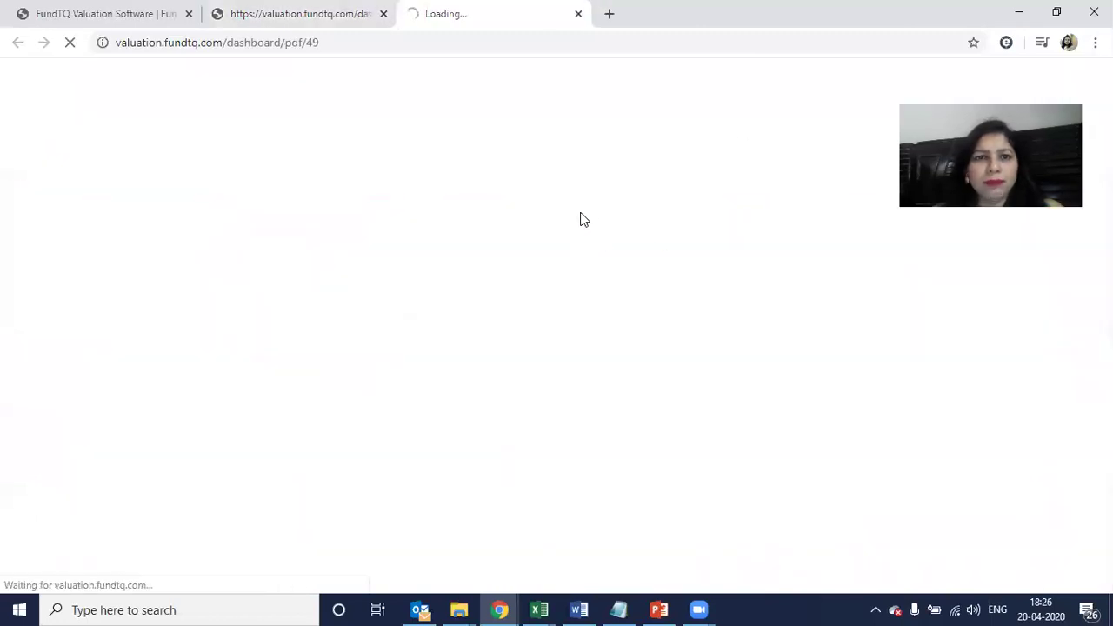
click(294, 16)
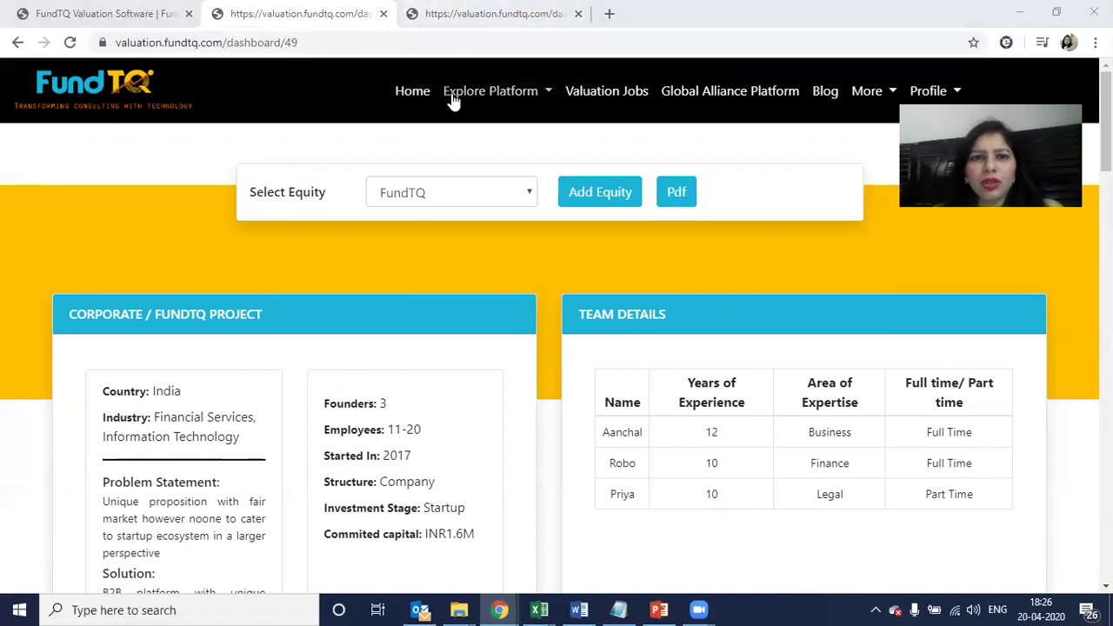
Open the generated PDF report and compare its corporate project and team details with those on the dashboard.
click(430, 19)
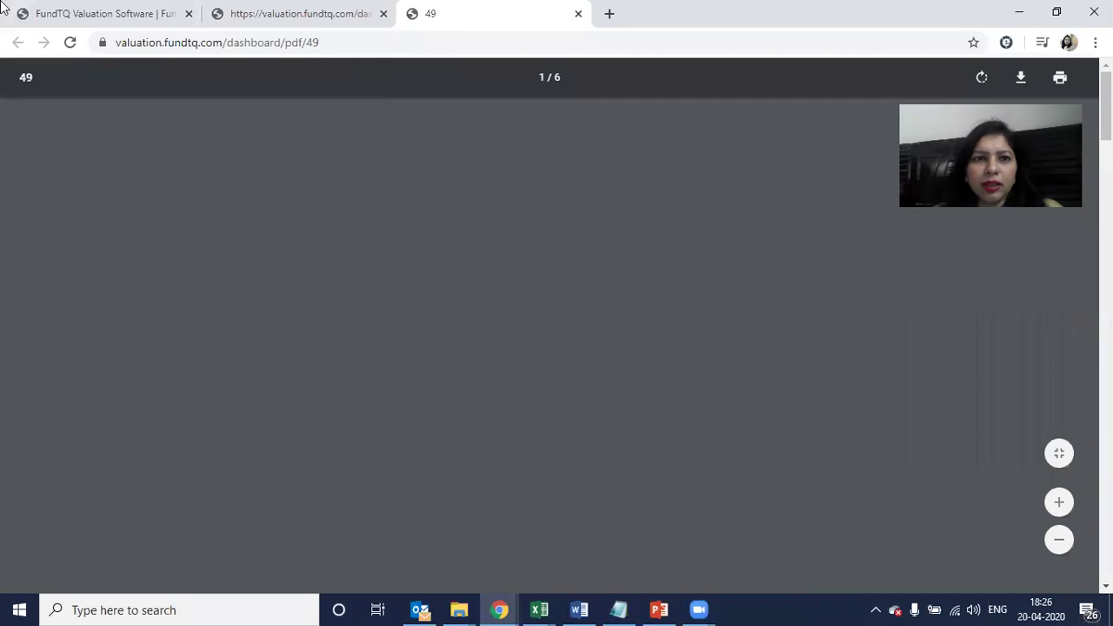
click(254, 9)
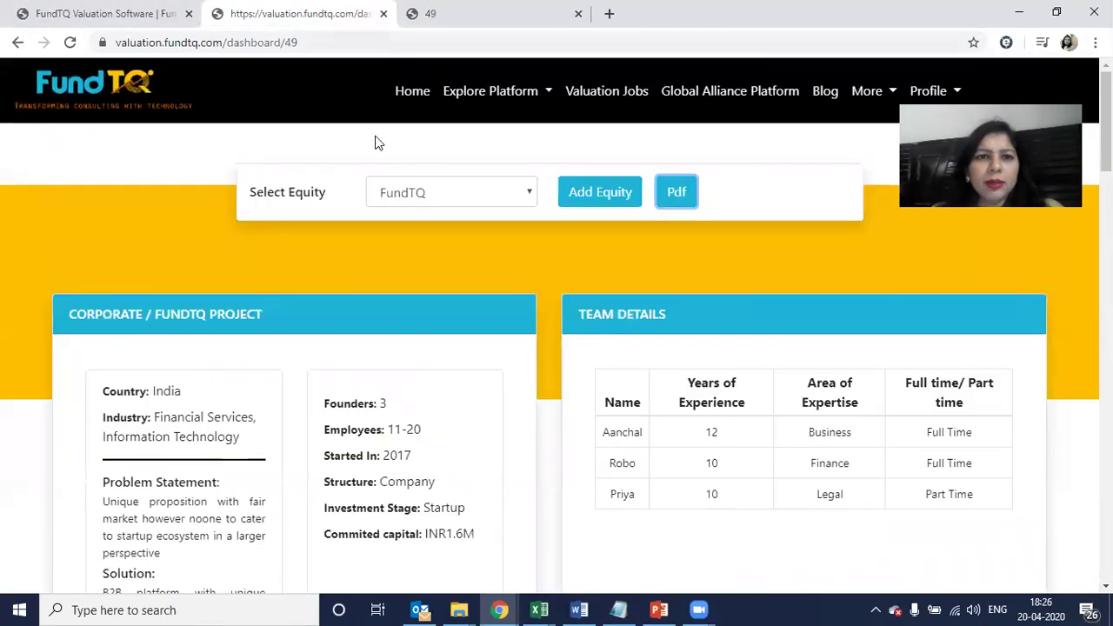
scroll(316, 293, down, 2)
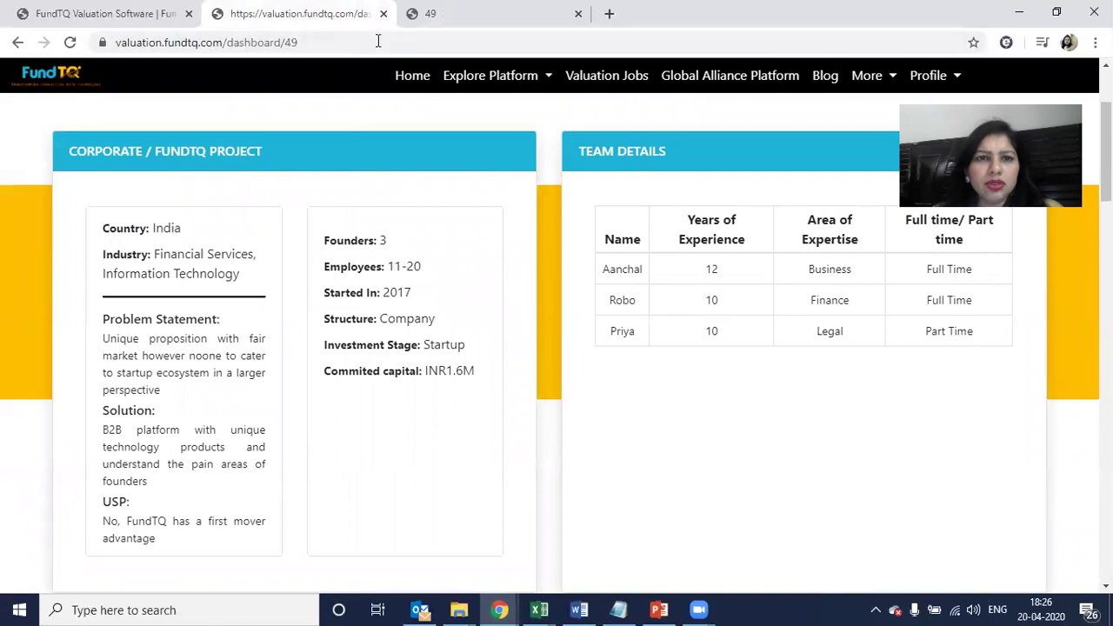
click(414, 26)
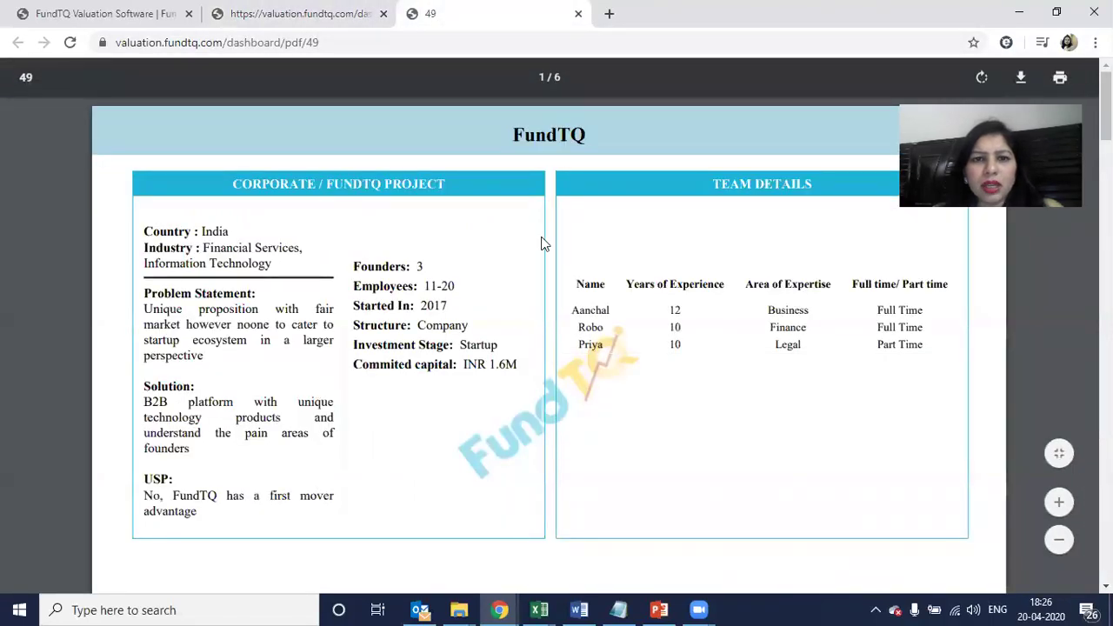
Review the PDF report from the peer group and financial pages through stake dilution to the terms and privacy policy, and return to its first page.
scroll(403, 259, down, 4)
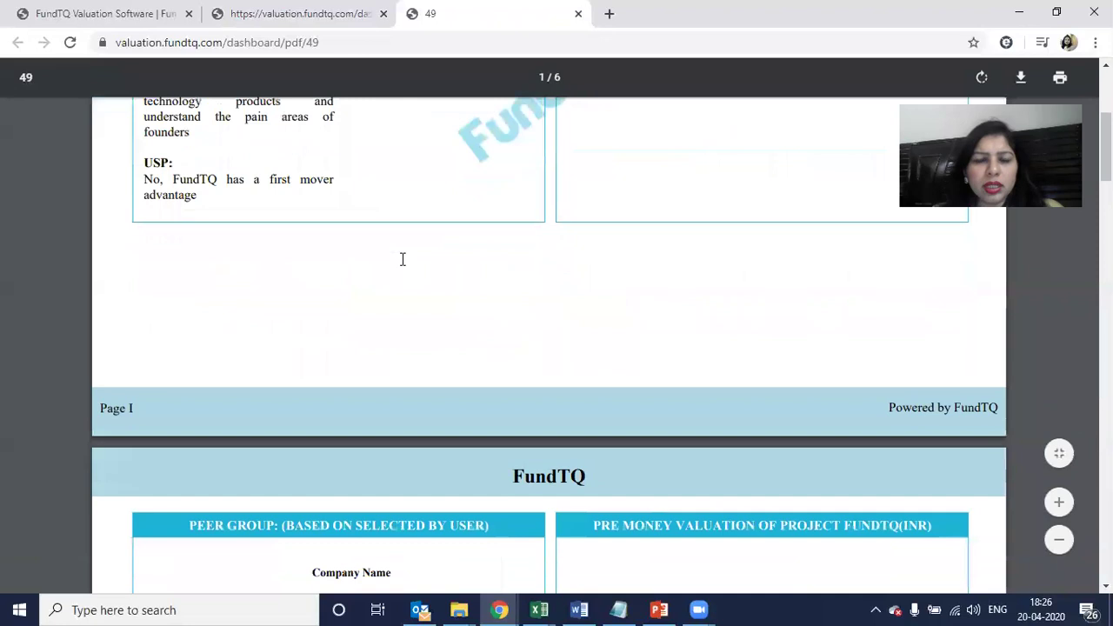
scroll(403, 259, down, 10)
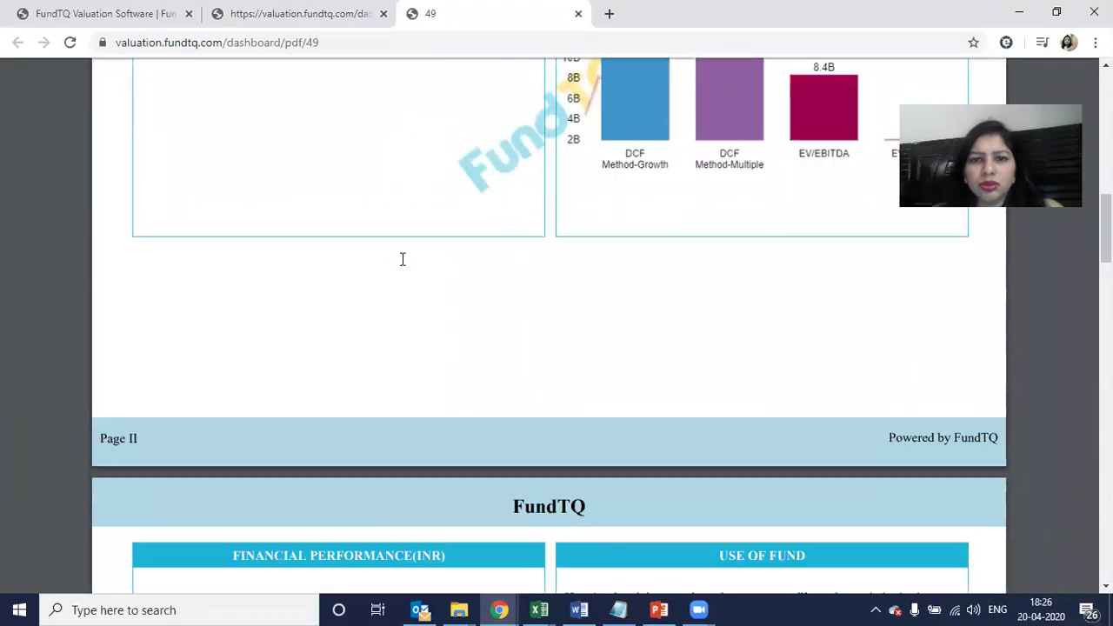
scroll(407, 265, down, 10)
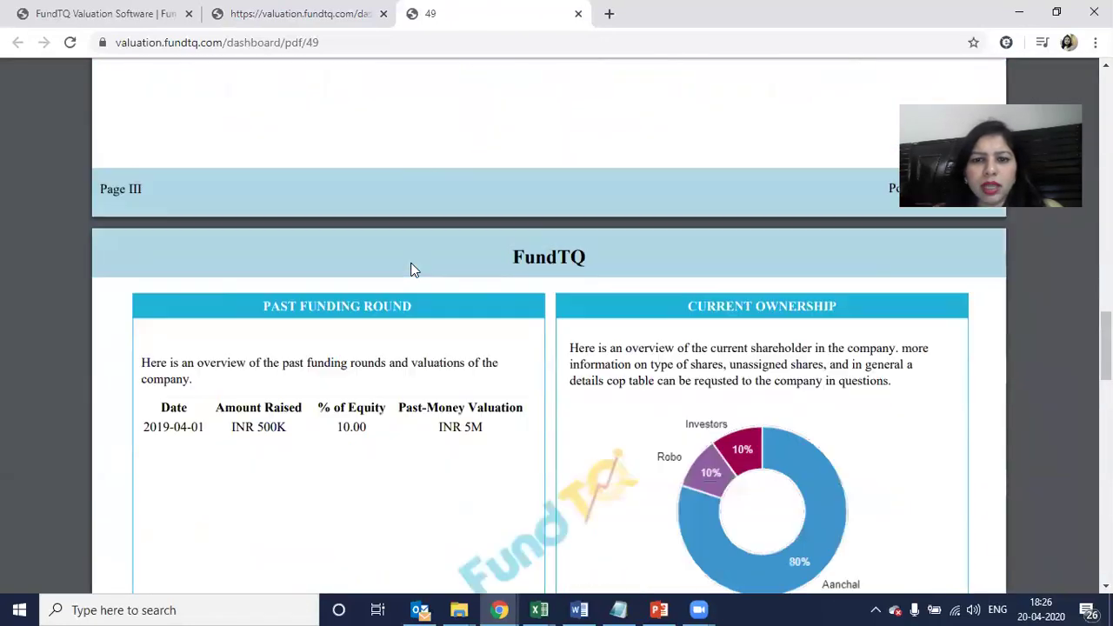
scroll(413, 271, down, 12)
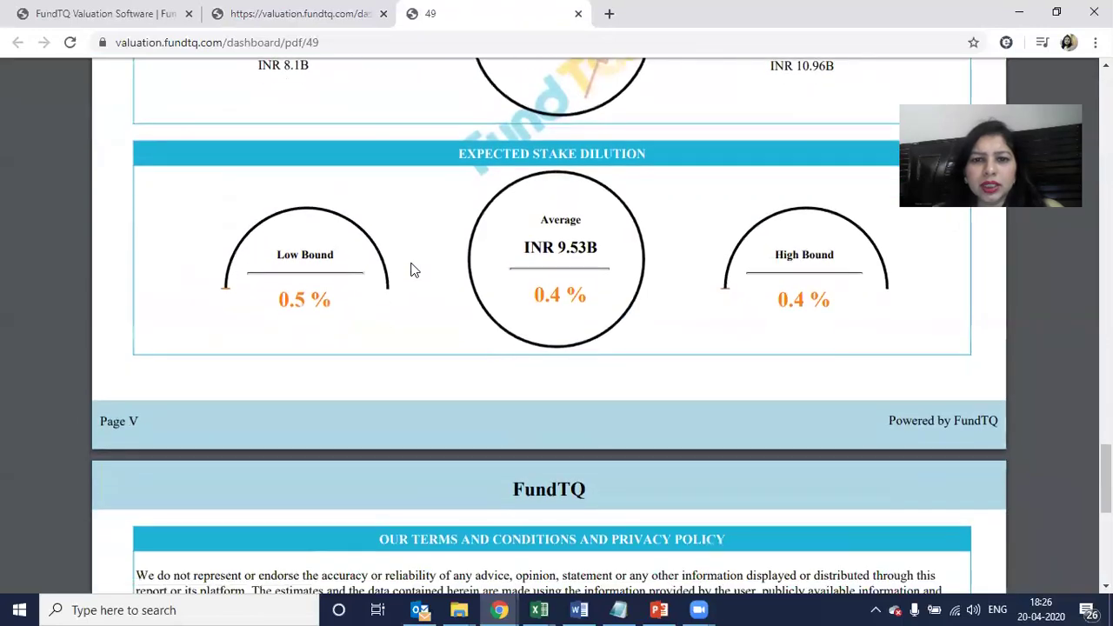
scroll(545, 332, up, 4)
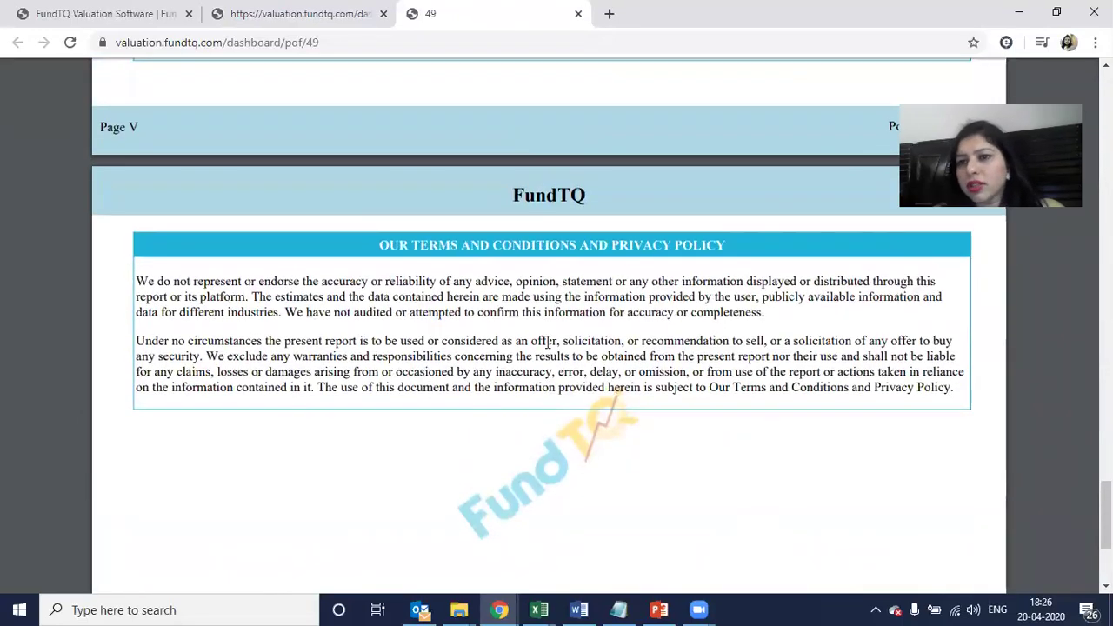
scroll(562, 362, up, 15)
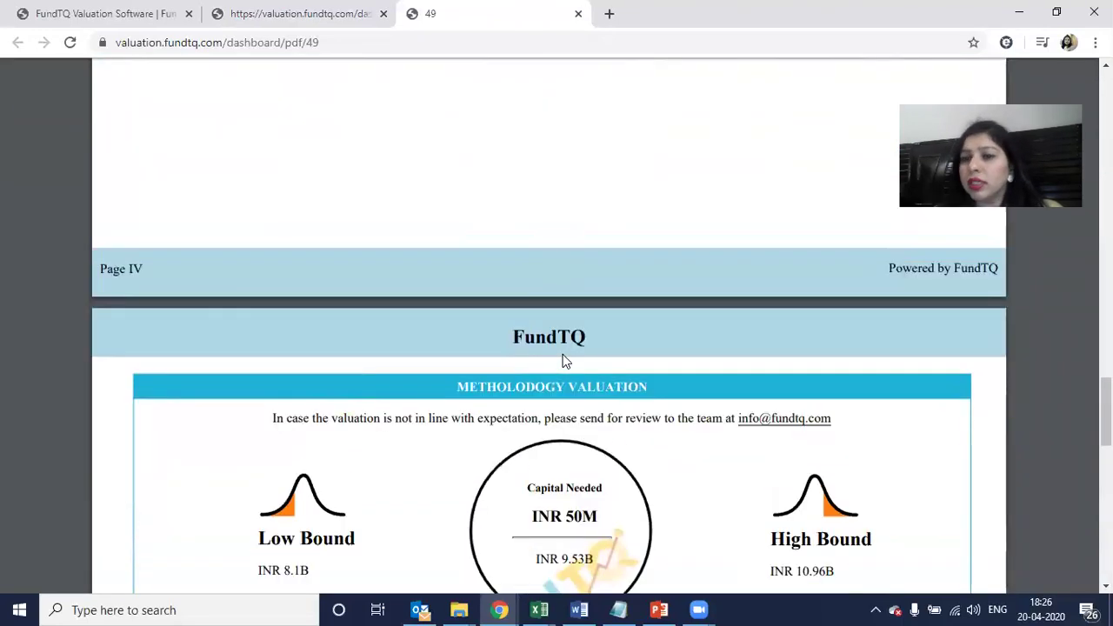
scroll(562, 361, up, 18)
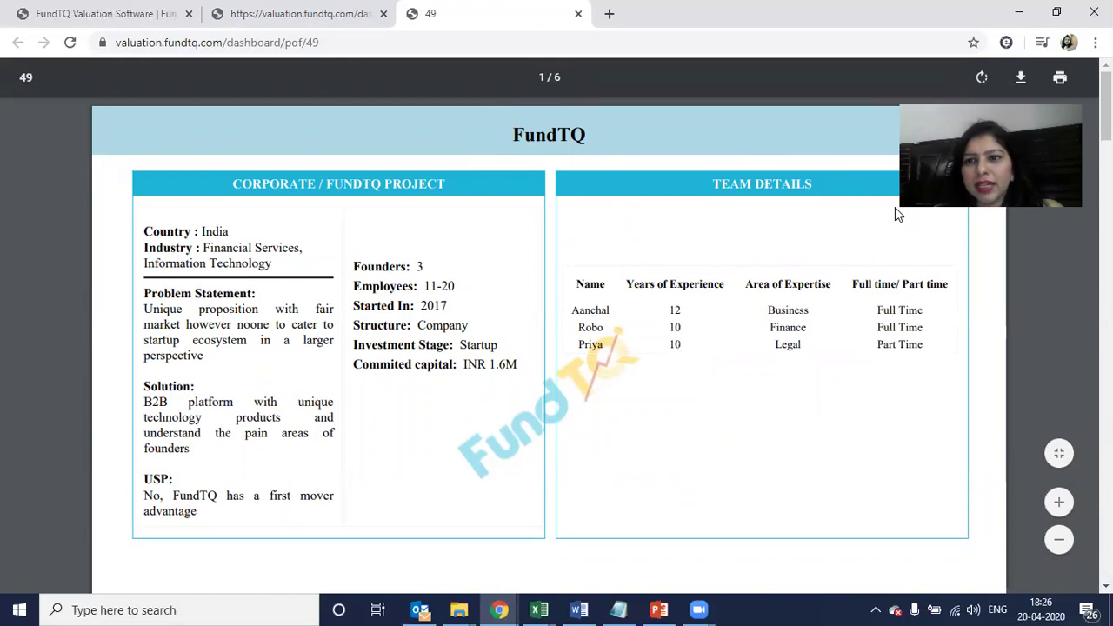
mouse_move(699, 609)
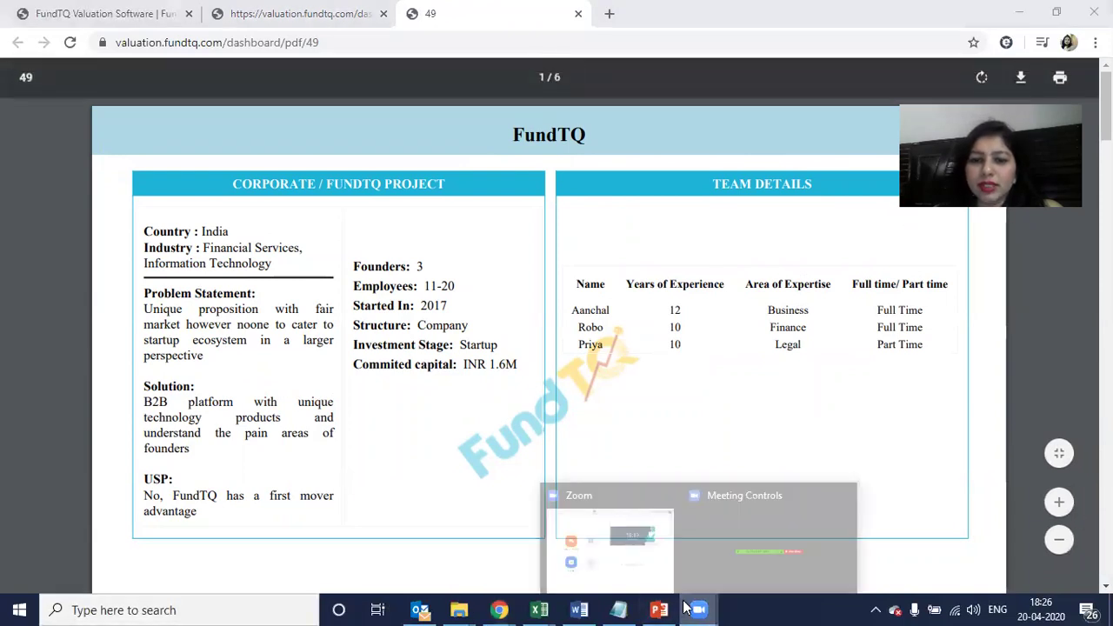